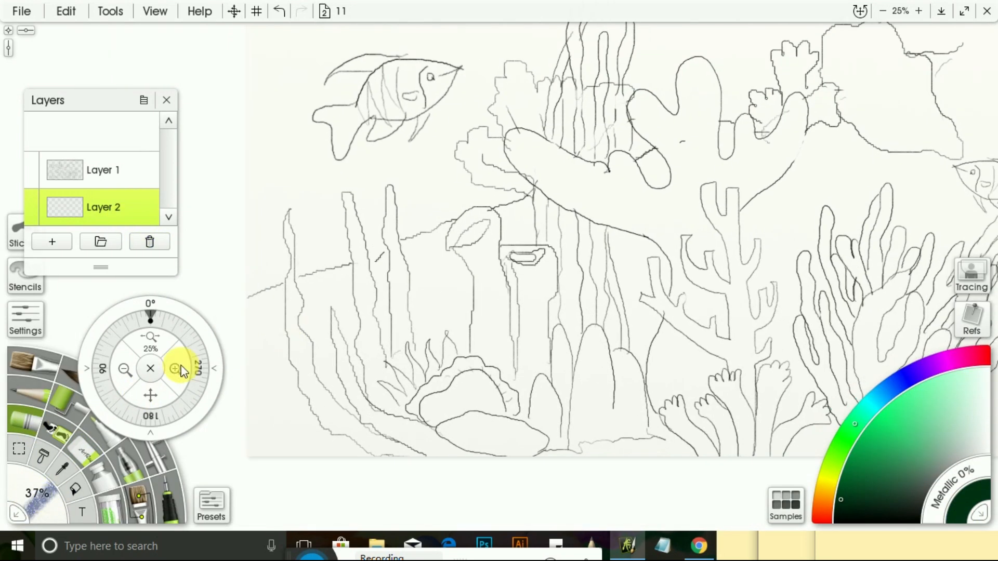
- Paint the leftmost seaweed blade, blending from dark green at the base to bright green at the tip
mouse_move(384, 452)
mouse_down()
mouse_move(364, 439)
mouse_move(423, 457)
mouse_up()
click(850, 472)
mouse_move(360, 444)
mouse_down()
mouse_move(341, 418)
mouse_move(359, 424)
mouse_move(334, 428)
mouse_move(319, 400)
mouse_move(378, 441)
mouse_move(361, 445)
mouse_move(388, 439)
mouse_move(356, 426)
mouse_move(347, 414)
mouse_move(376, 436)
mouse_move(311, 372)
mouse_move(304, 380)
mouse_move(291, 335)
mouse_move(300, 360)
mouse_up()
click(868, 430)
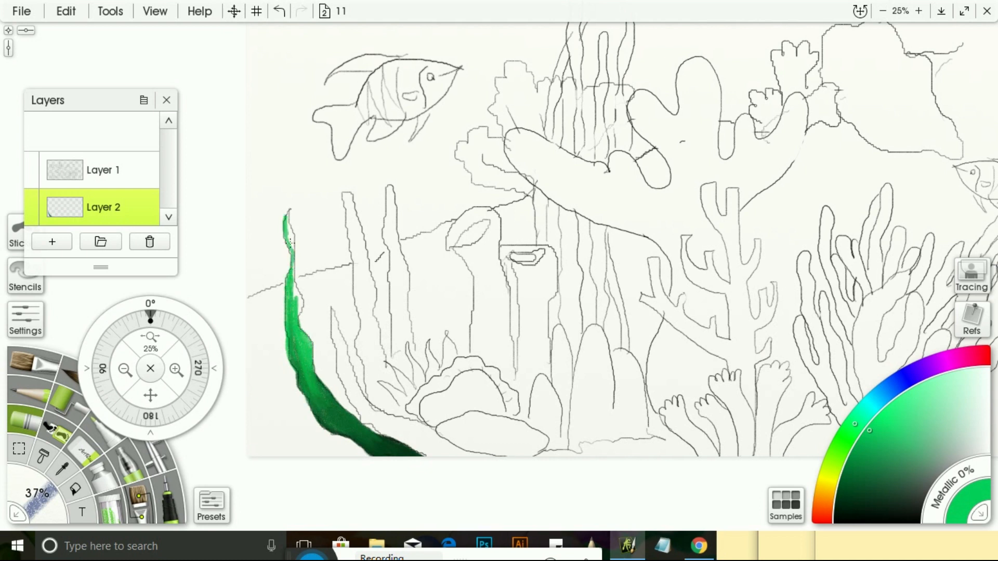
drag(301, 350, 300, 381)
- Set the brush size to 50% and paint the shorter curved blade beside it, shading from dark green up to bright green
drag(36, 500, 42, 491)
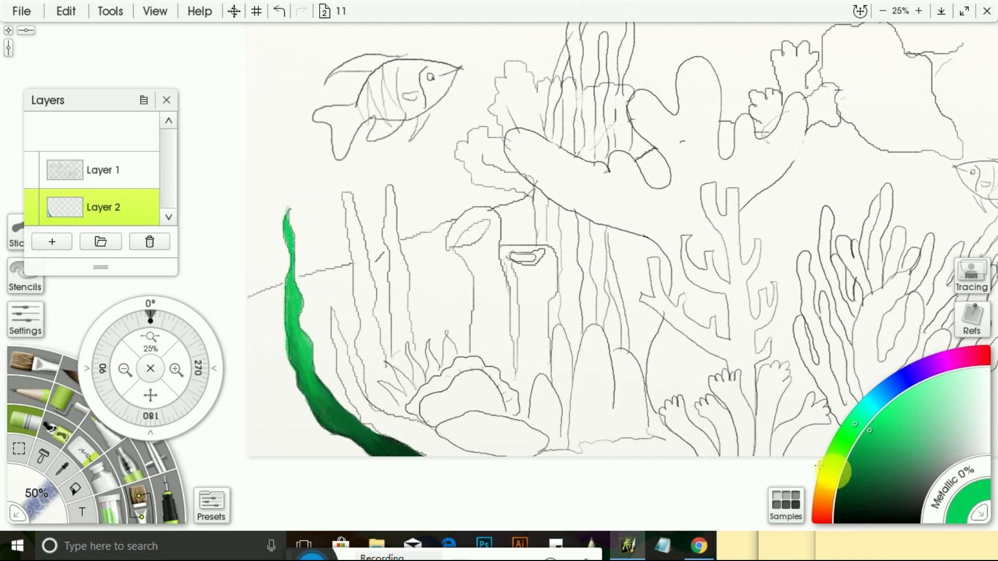
click(840, 500)
mouse_move(440, 440)
mouse_down()
mouse_move(469, 459)
mouse_move(417, 446)
mouse_up()
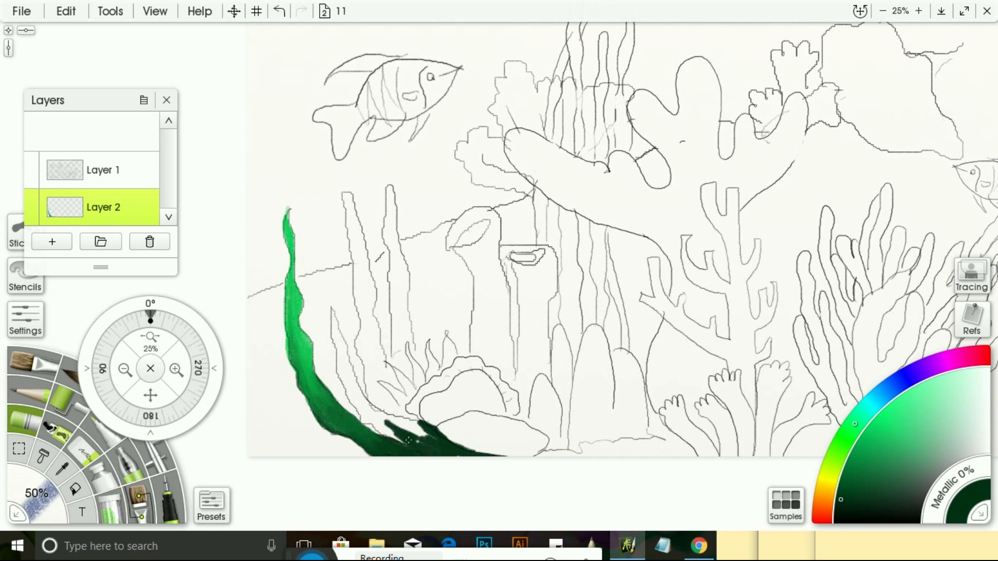
click(854, 460)
mouse_move(345, 378)
mouse_down()
mouse_move(395, 439)
mouse_move(415, 430)
mouse_up()
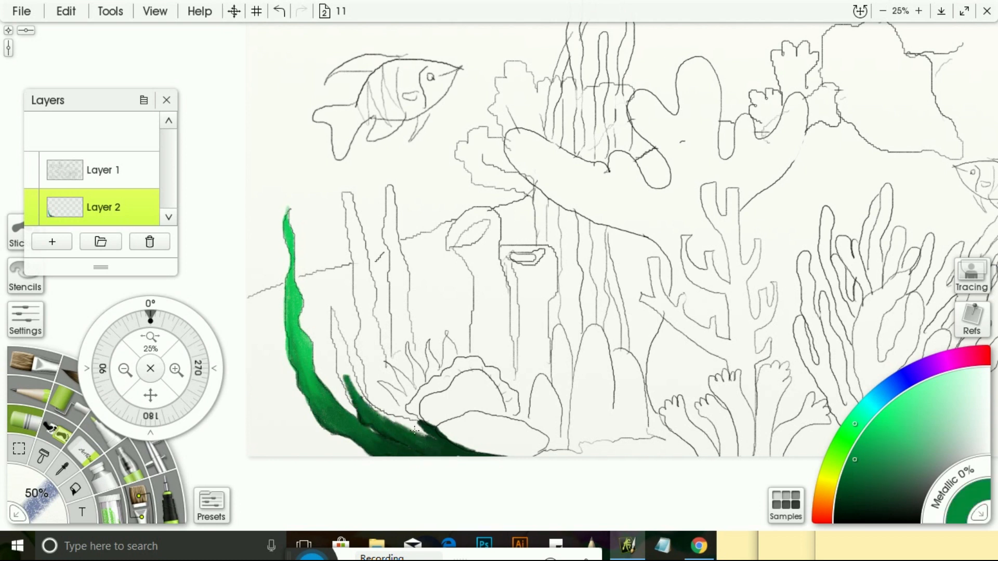
click(882, 427)
mouse_move(336, 346)
mouse_down()
mouse_move(358, 406)
mouse_move(336, 332)
mouse_up()
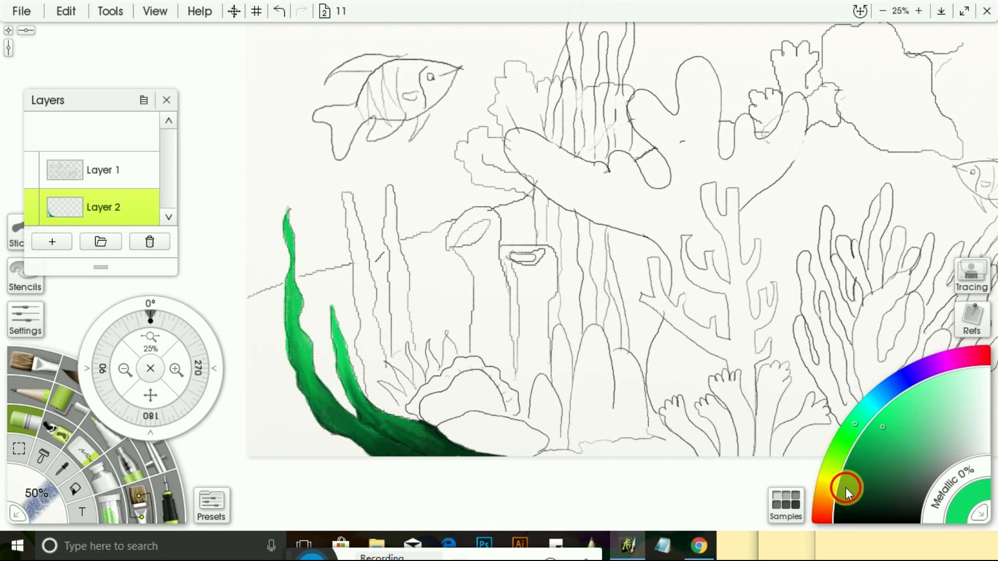
- Paint the tall middle seaweed blade with a dark green base, medium green body and bright green tip
drag(845, 487, 845, 494)
drag(383, 394, 398, 410)
drag(379, 364, 386, 409)
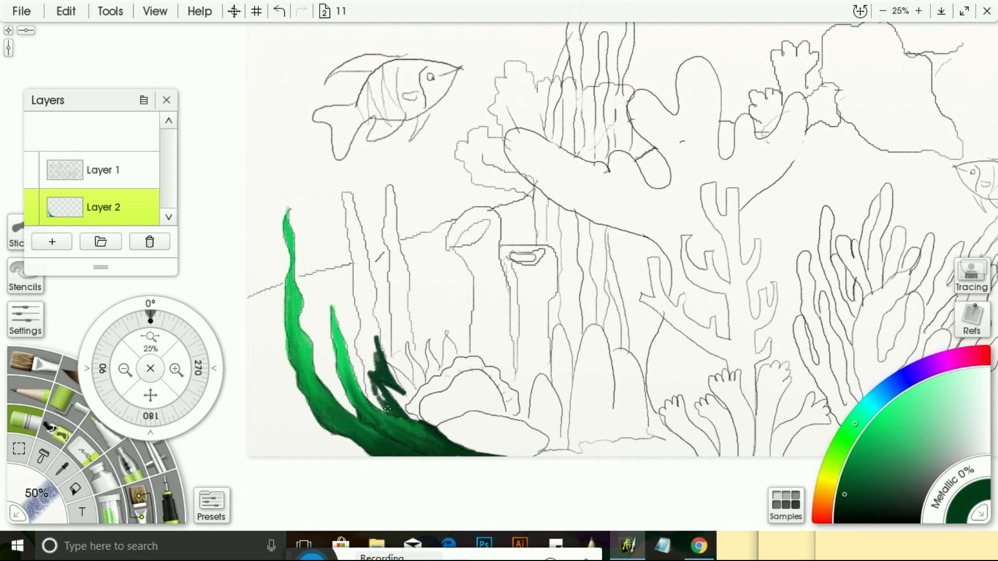
click(851, 455)
mouse_move(370, 373)
mouse_down()
mouse_move(387, 408)
mouse_move(364, 343)
mouse_move(372, 291)
mouse_up()
click(878, 419)
mouse_move(364, 346)
mouse_down()
mouse_move(358, 262)
mouse_move(369, 337)
mouse_up()
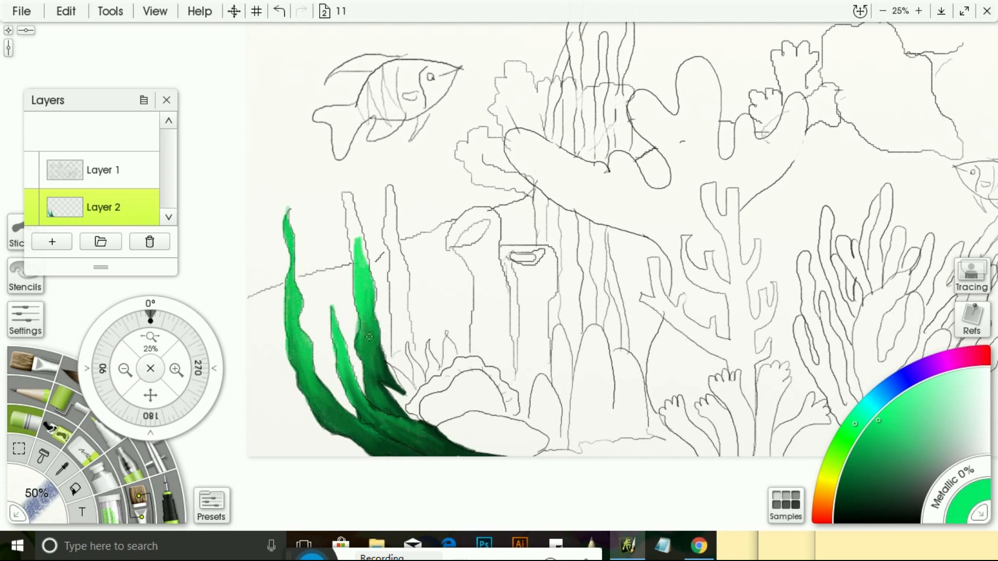
drag(354, 258, 366, 261)
- Paint the rightmost blade of the first seaweed clump in the same dark-to-bright green gradient
click(846, 498)
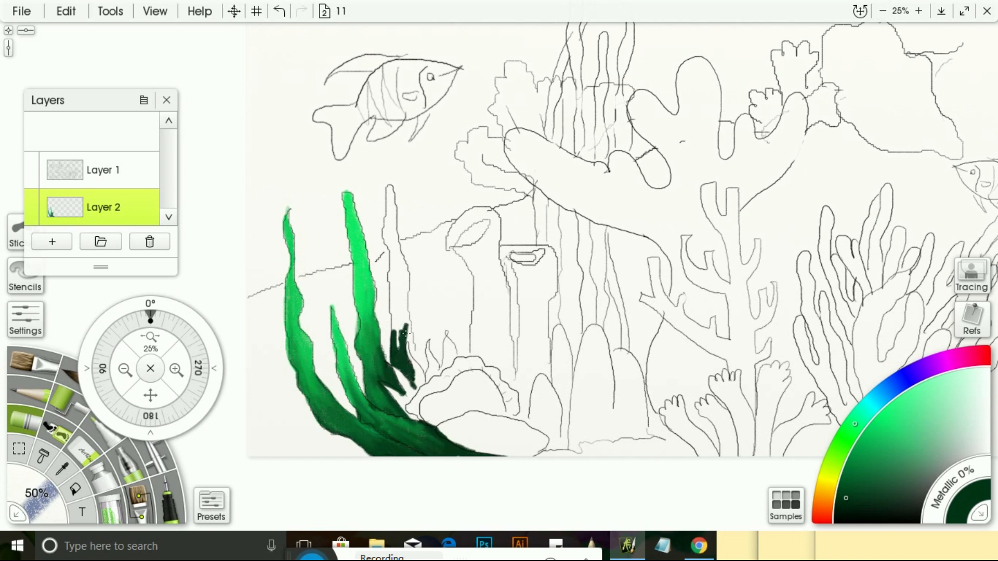
click(856, 464)
mouse_move(404, 334)
mouse_down()
mouse_move(398, 287)
mouse_move(396, 344)
mouse_move(407, 282)
mouse_move(388, 275)
mouse_move(393, 236)
mouse_move(397, 258)
mouse_up()
click(888, 409)
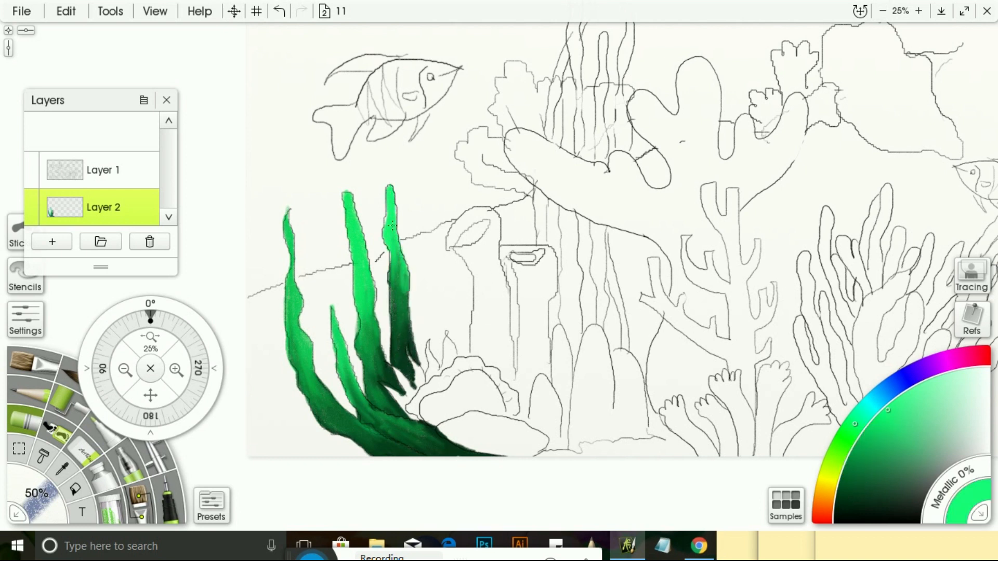
- Shade the left tube coral's base in dark brown and outline its rim in burnt orange
drag(153, 396, 61, 384)
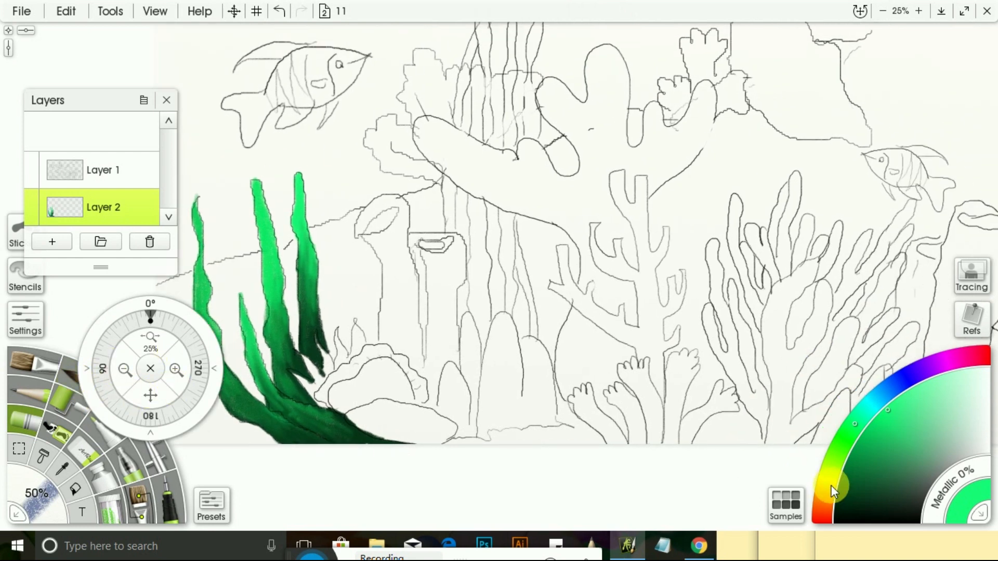
click(827, 507)
click(849, 479)
drag(383, 338, 382, 327)
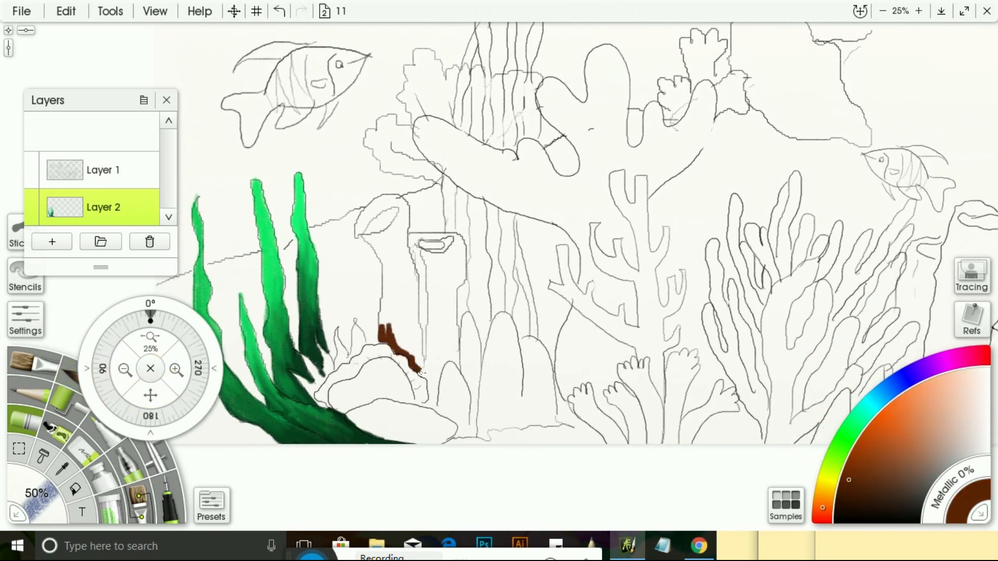
drag(421, 371, 421, 293)
click(863, 447)
mouse_move(364, 236)
mouse_down()
mouse_move(384, 229)
mouse_move(373, 211)
mouse_move(367, 238)
mouse_move(400, 221)
mouse_move(399, 205)
mouse_move(384, 236)
mouse_up()
- Set the brush size to 62% and fill the left tube coral's body with orange, adding lighter orange highlights
click(878, 423)
drag(37, 498, 43, 493)
mouse_move(387, 331)
mouse_down()
mouse_move(412, 356)
mouse_move(391, 293)
mouse_up()
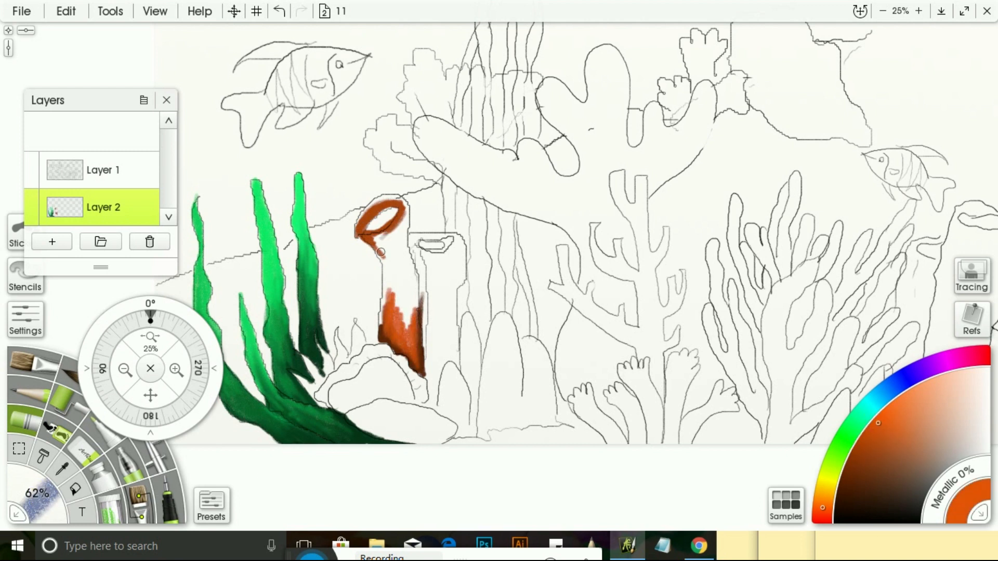
drag(381, 252, 384, 321)
mouse_move(360, 222)
mouse_down()
mouse_move(400, 196)
mouse_move(389, 242)
mouse_up()
click(907, 402)
mouse_move(394, 273)
mouse_down()
mouse_move(407, 340)
mouse_move(420, 280)
mouse_up()
mouse_move(420, 281)
mouse_down()
mouse_move(398, 223)
mouse_move(375, 236)
mouse_up()
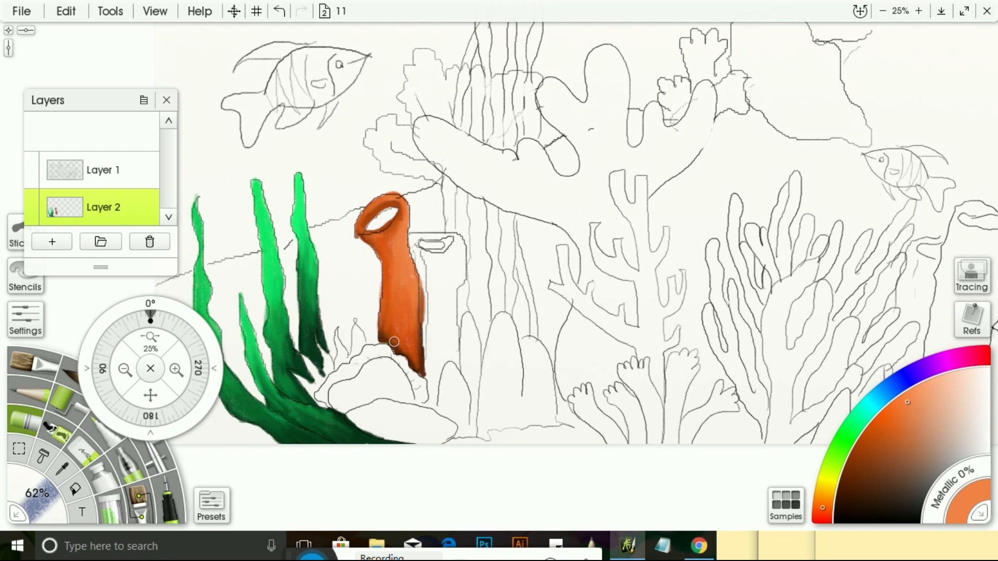
- Paint the second tube coral with brown shaded edges, an orange body and lighter orange highlights
drag(884, 476, 852, 462)
mouse_move(424, 368)
mouse_down()
mouse_move(433, 405)
mouse_move(425, 404)
mouse_move(438, 341)
mouse_move(452, 361)
mouse_move(454, 334)
mouse_move(452, 246)
mouse_move(418, 247)
mouse_up()
click(876, 426)
mouse_move(430, 343)
mouse_down()
mouse_move(430, 288)
mouse_move(445, 348)
mouse_move(459, 259)
mouse_move(447, 253)
mouse_move(459, 243)
mouse_move(438, 296)
mouse_move(437, 335)
mouse_move(453, 322)
mouse_up()
click(904, 400)
- Erase the paint in the narrow gap between the two tube corals with the eraser sized to 15%
click(84, 450)
drag(37, 488, 0, 481)
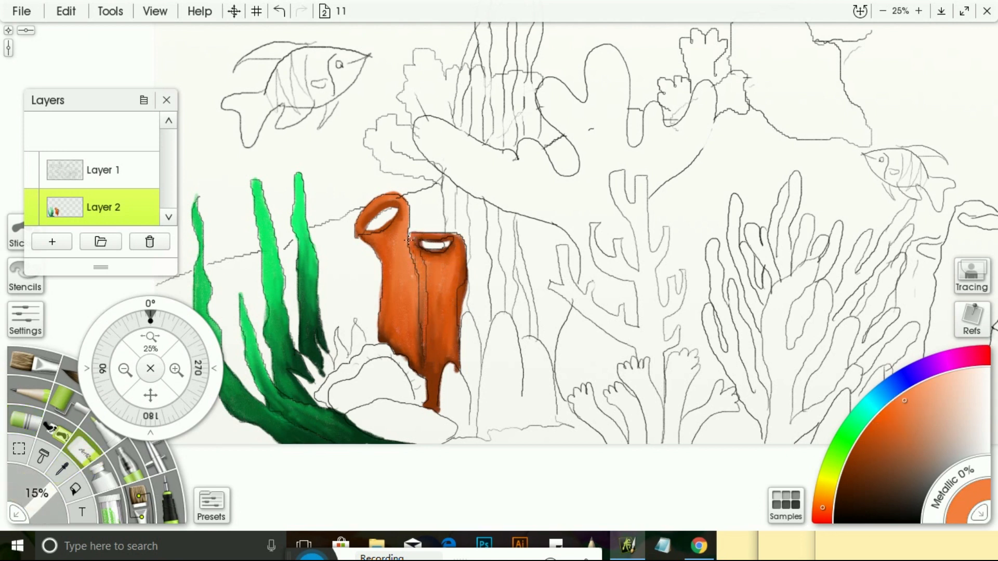
drag(411, 236, 417, 249)
- Set the brush size to 31%, darken the rims of both tube corals in brown and fill their openings with orange
click(30, 426)
drag(39, 489, 18, 482)
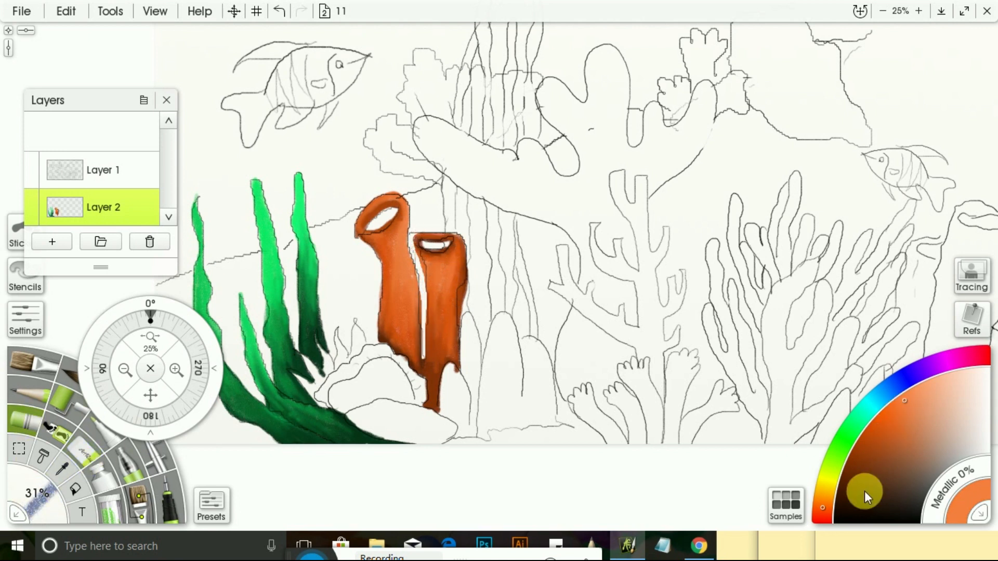
click(861, 448)
drag(414, 238, 430, 253)
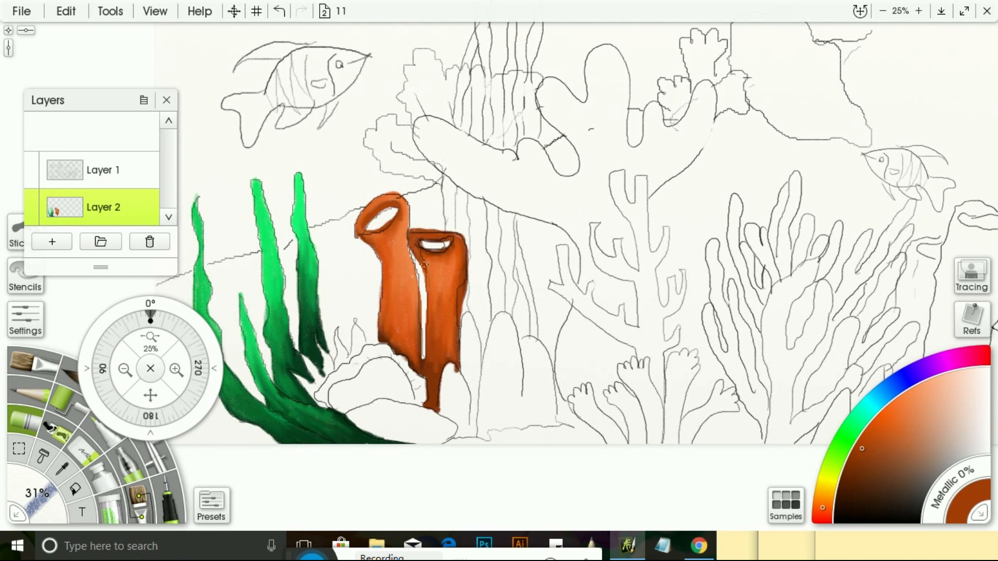
click(847, 463)
drag(374, 227, 393, 218)
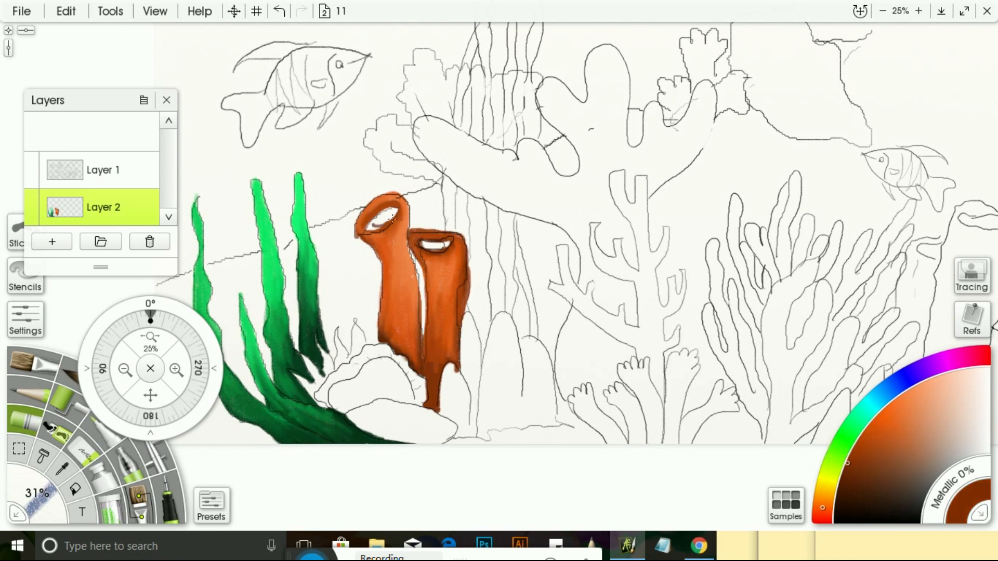
click(892, 413)
mouse_move(436, 241)
mouse_down()
mouse_move(449, 244)
mouse_move(397, 328)
mouse_up()
- Paint dark olive green shadows on the seaweed blades behind and beside the second tube coral
click(829, 477)
click(827, 483)
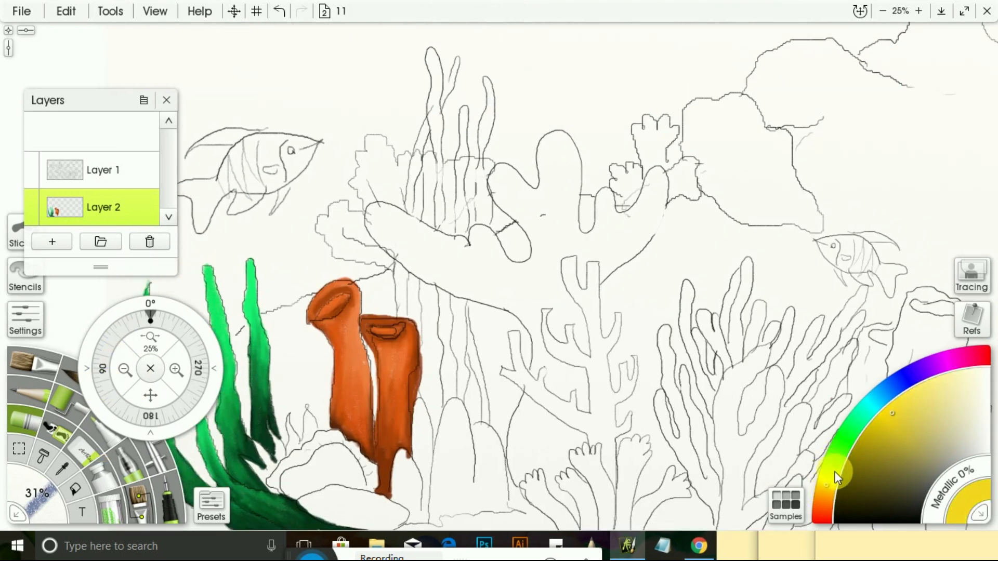
click(832, 466)
click(846, 480)
drag(846, 487, 842, 495)
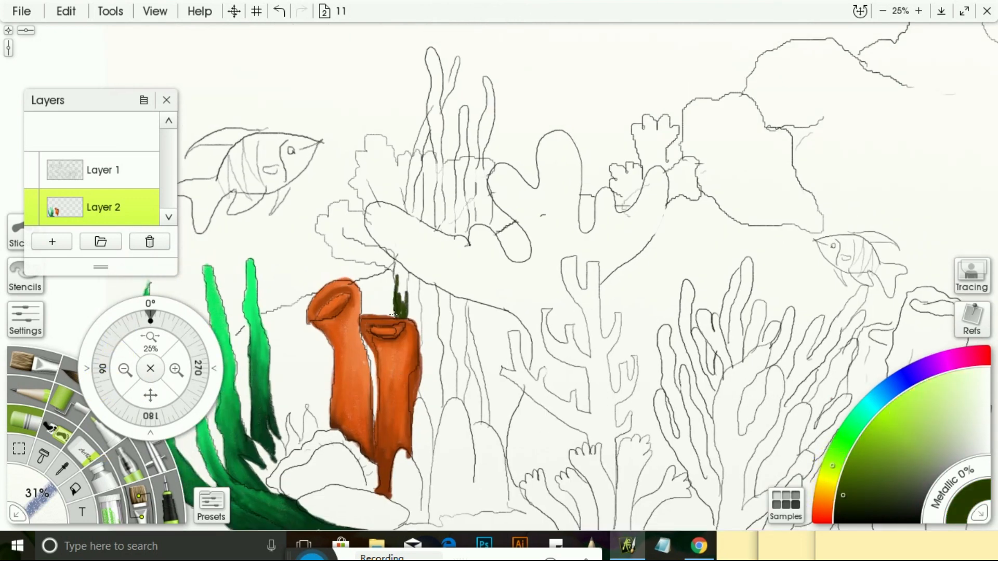
drag(424, 402, 434, 451)
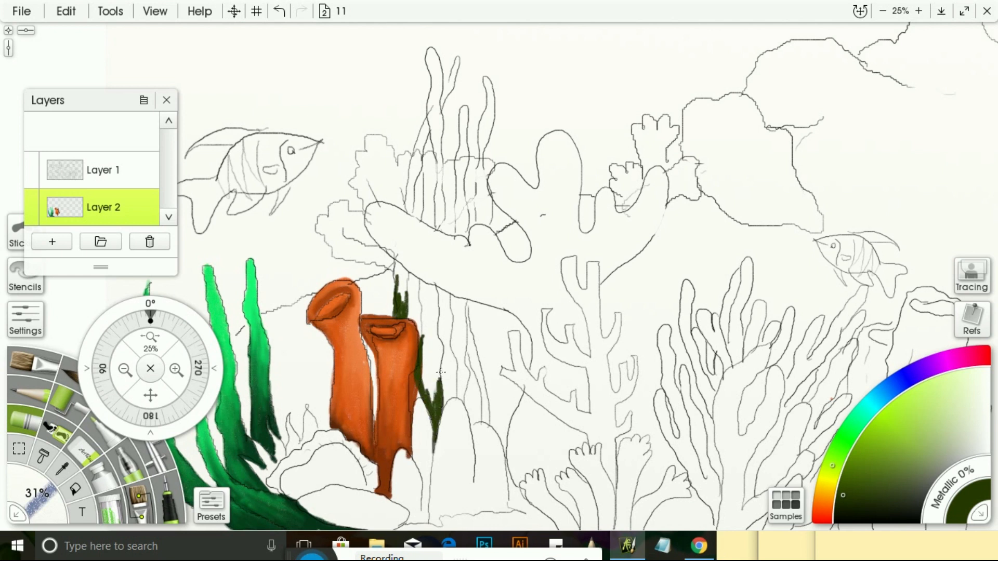
drag(441, 372, 438, 299)
drag(421, 284, 423, 339)
- Fill those two blades with medium olive green and brighten them with yellow-green
click(858, 466)
drag(436, 401, 425, 363)
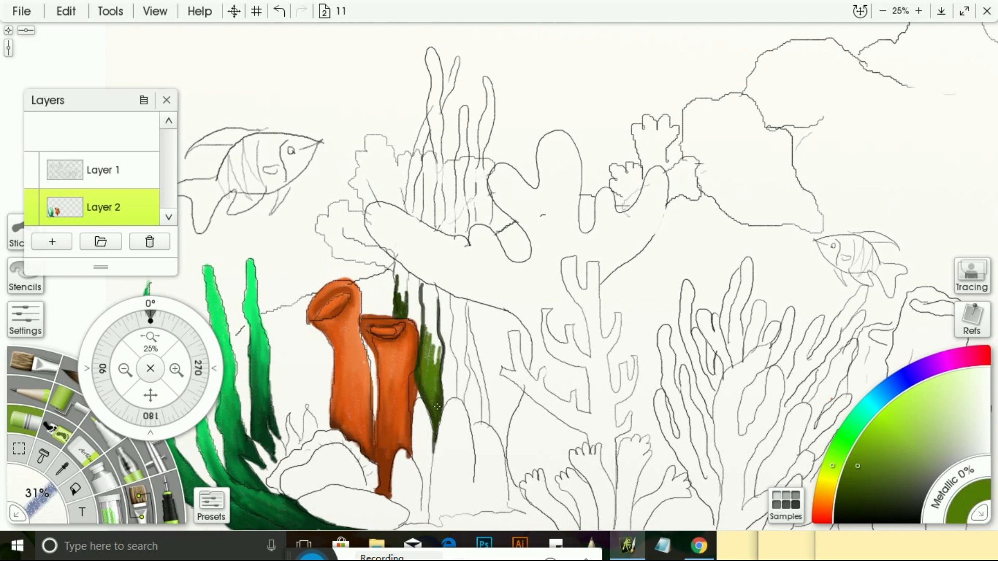
drag(437, 406, 435, 315)
drag(405, 275, 402, 301)
click(882, 425)
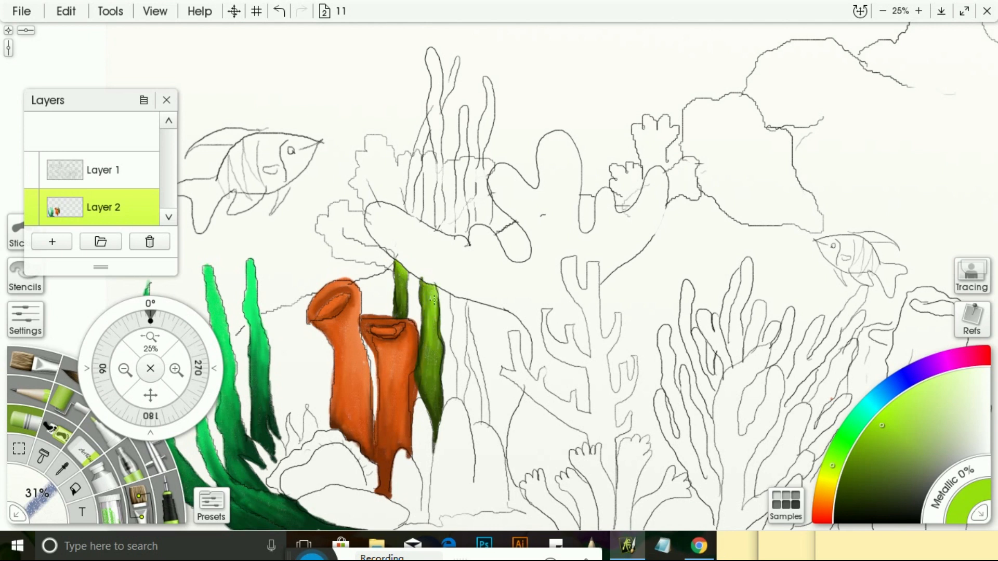
- Paint the next two lower seaweed blades in olive green, dark at the base and lighter toward the top
alt+click(432, 374)
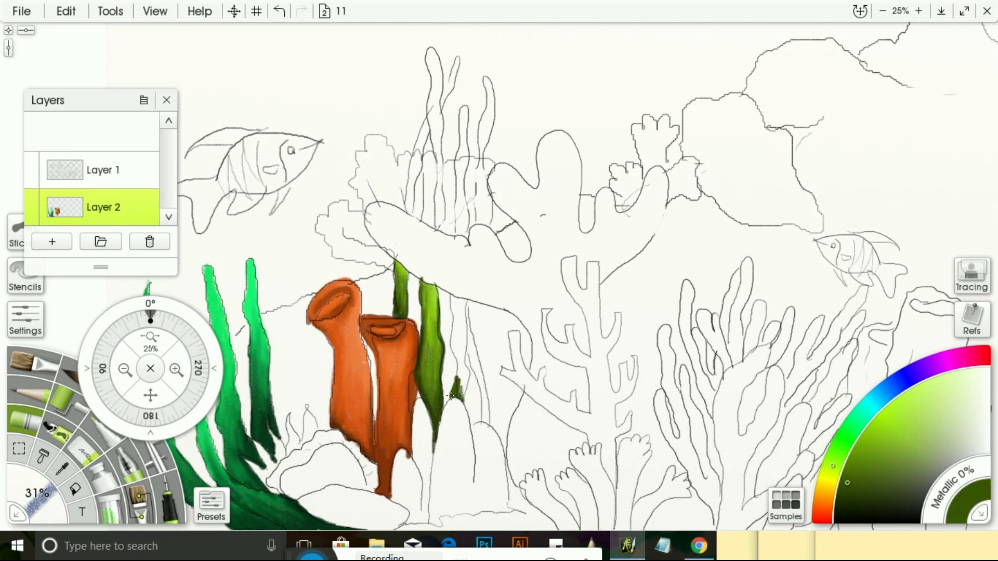
click(862, 448)
drag(461, 383, 461, 356)
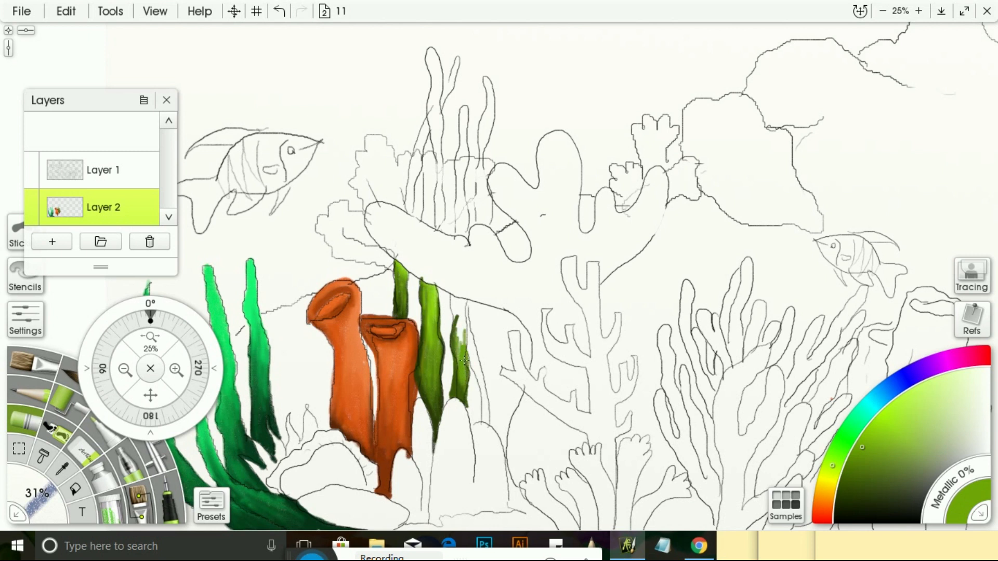
click(849, 484)
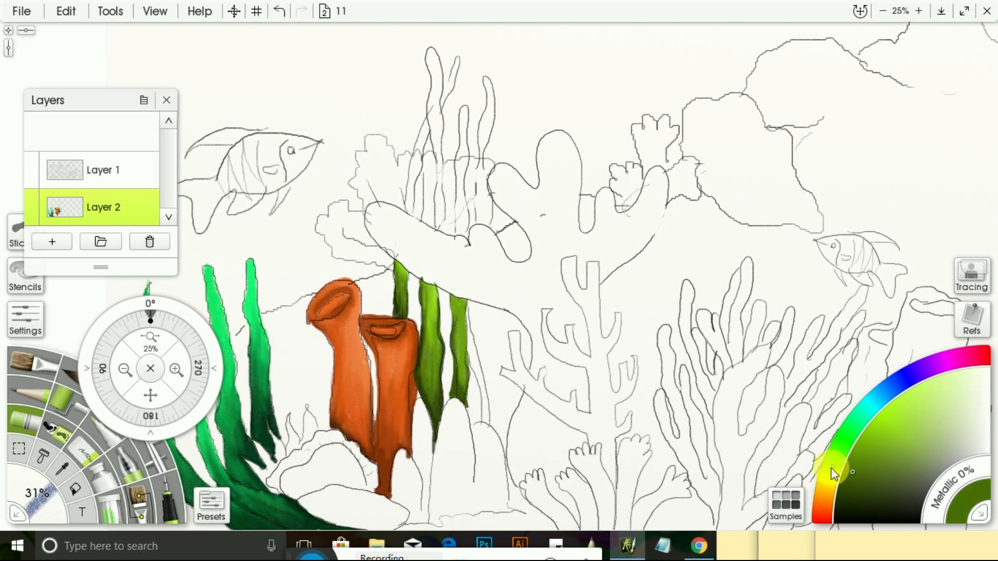
mouse_move(489, 422)
mouse_down()
mouse_move(481, 379)
mouse_move(487, 422)
mouse_move(470, 338)
mouse_up()
click(868, 444)
- Paint the upper seaweed clump above the large coral from dark olive bases to yellow-green tips, undoing the stray base strokes
drag(857, 482, 845, 487)
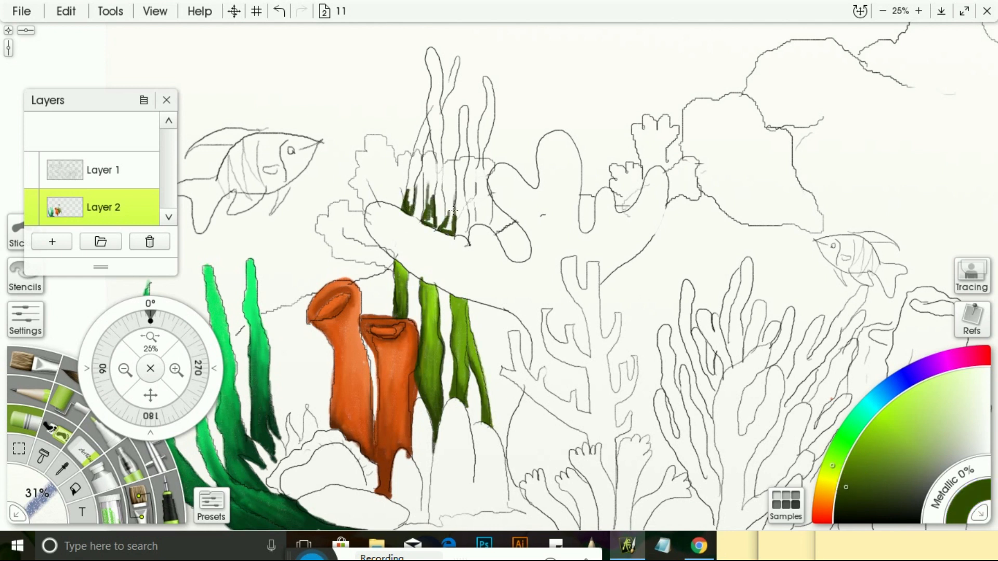
click(279, 10)
click(280, 11)
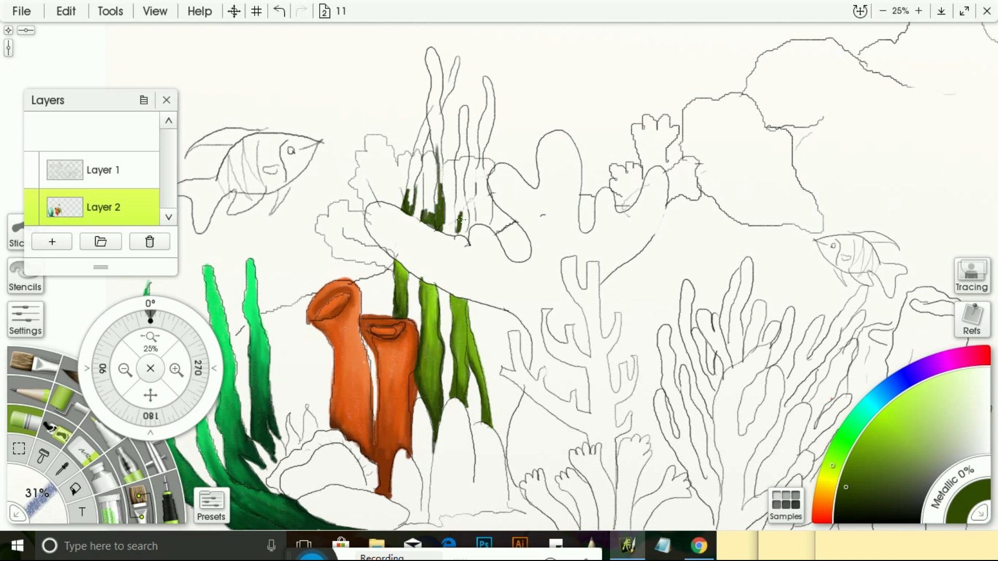
click(859, 449)
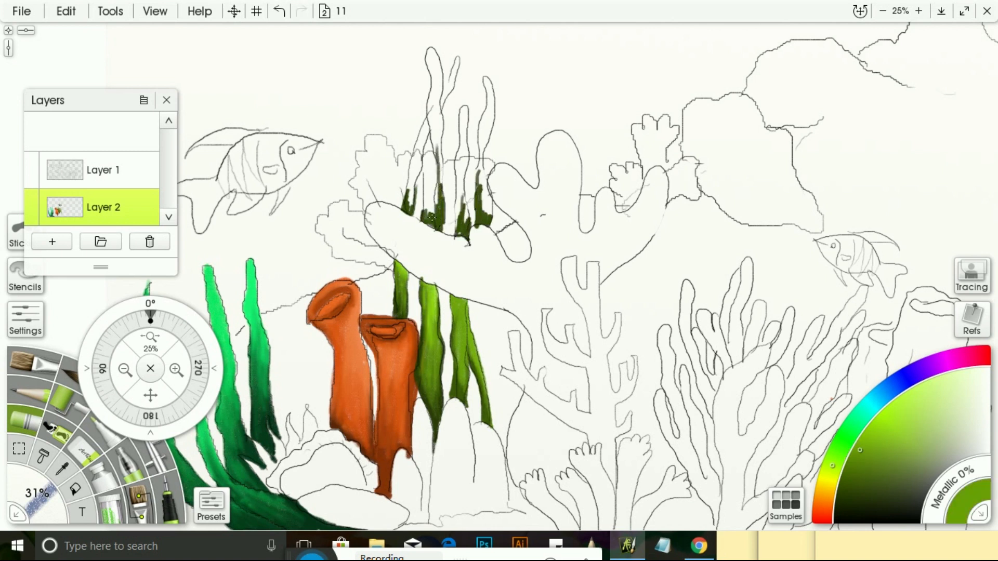
mouse_move(410, 183)
mouse_down()
mouse_move(438, 209)
mouse_move(433, 118)
mouse_up()
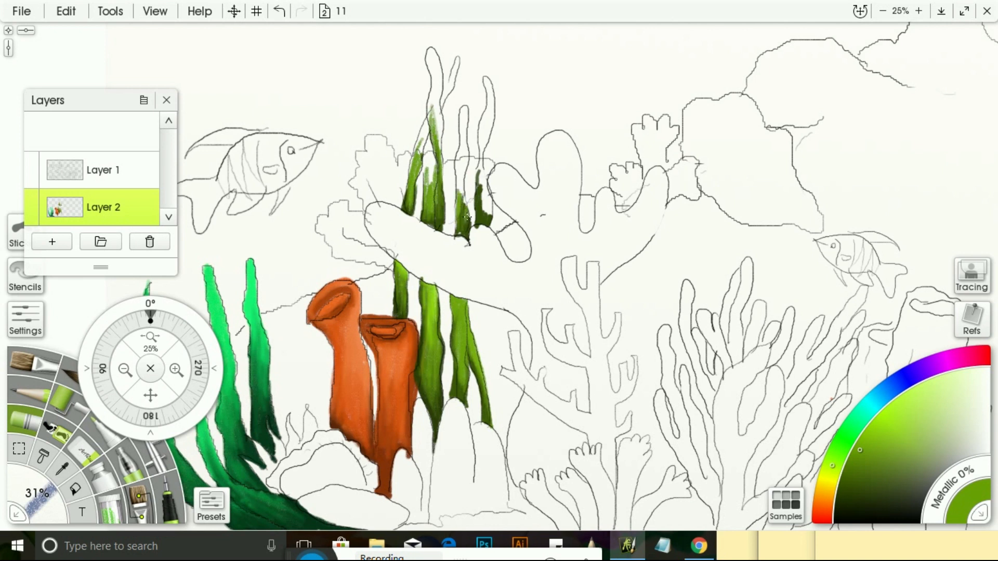
alt+click(416, 188)
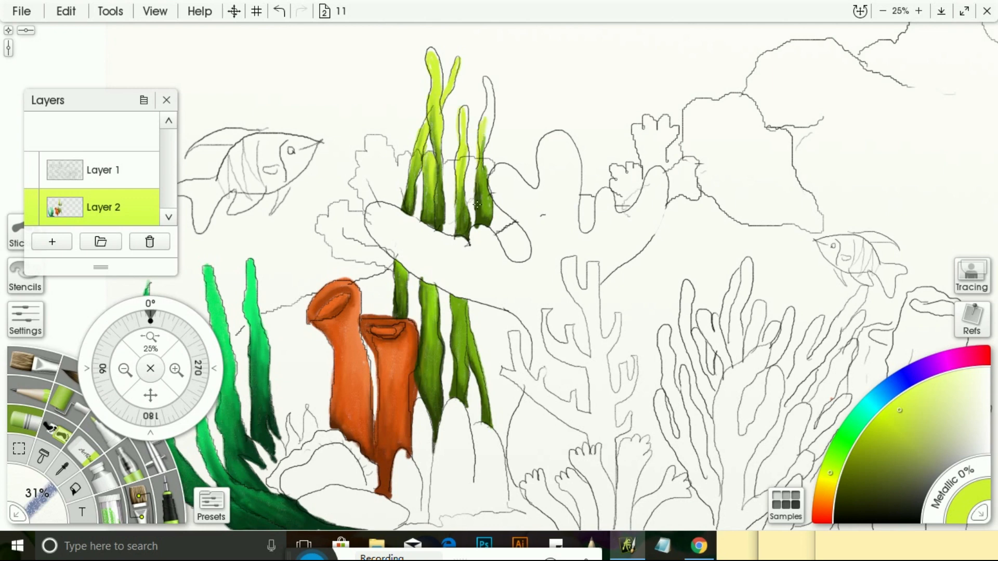
- Undo the last highlight stroke, then brush light green highlights onto the upper seaweed clump and the lower blades
scroll(486, 117, up, 3)
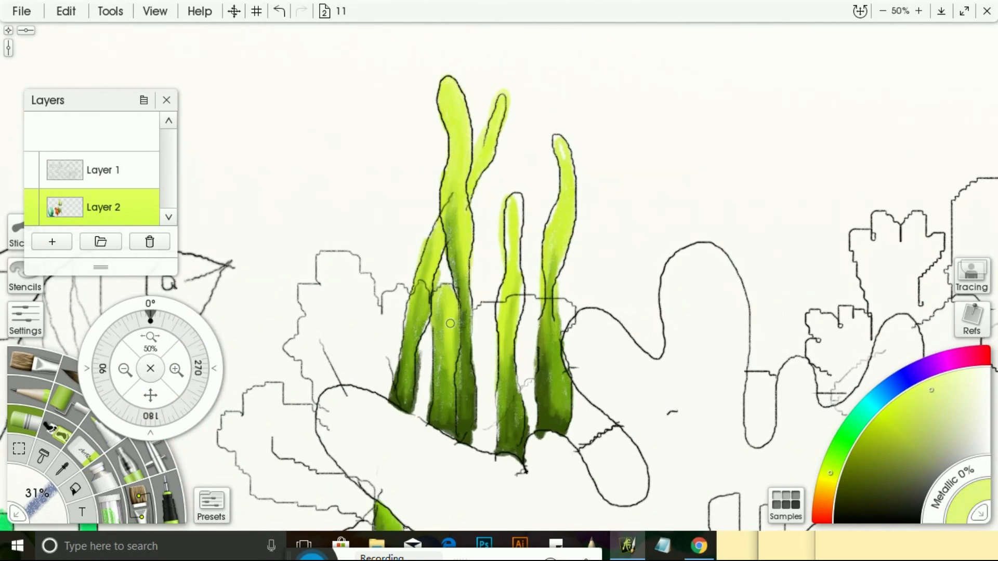
click(280, 11)
drag(442, 290, 441, 389)
drag(417, 297, 398, 392)
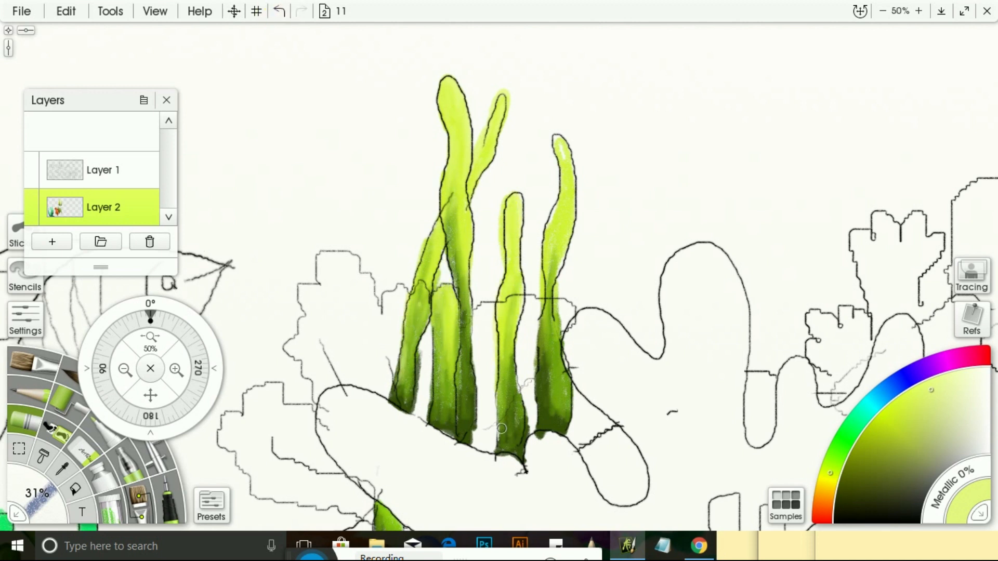
drag(502, 428, 512, 375)
drag(568, 376, 564, 342)
scroll(755, 316, down, 5)
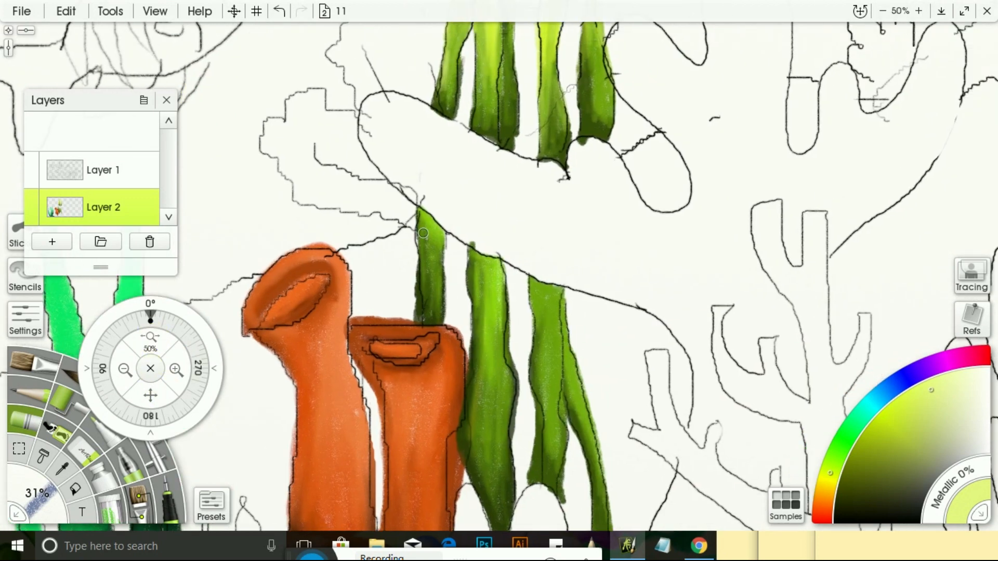
drag(532, 310, 542, 335)
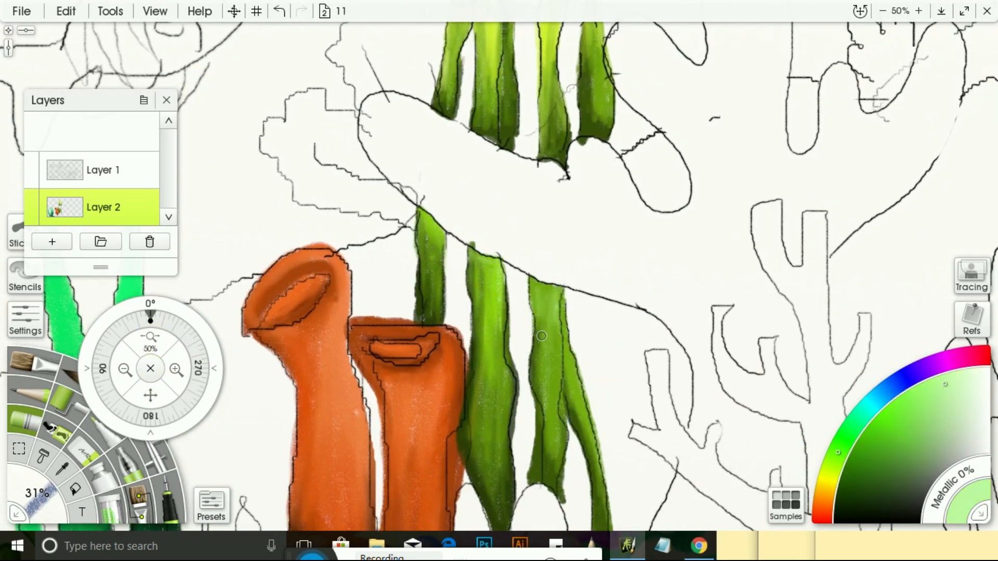
- Paint the large central coral's base and the gaps between the uncoloured branches in dark red-brown, enlarging the brush to 73%
click(127, 368)
mouse_move(167, 395)
mouse_down()
mouse_move(136, 382)
mouse_move(118, 391)
mouse_move(76, 383)
mouse_up()
drag(823, 501, 822, 514)
click(849, 483)
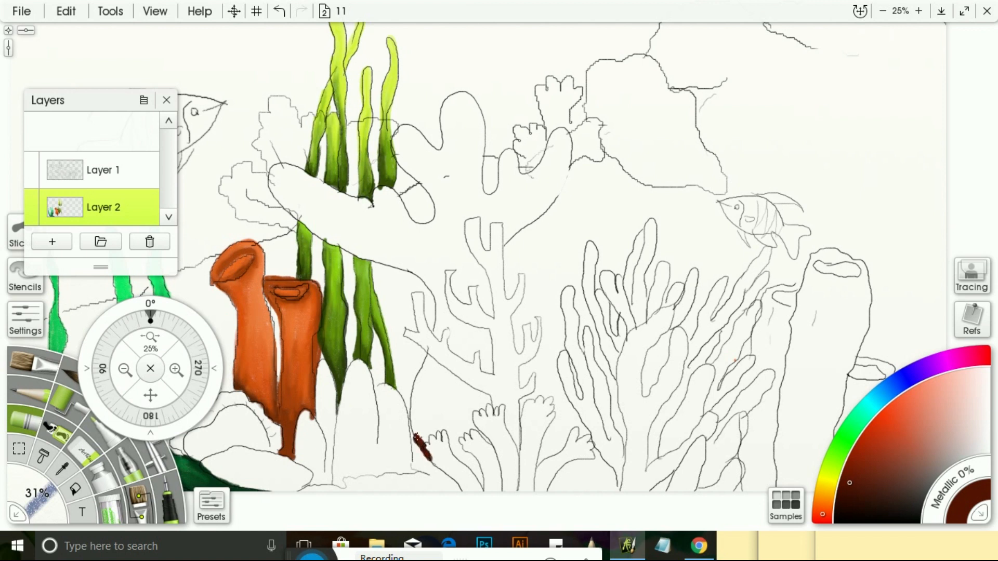
drag(448, 445, 485, 487)
drag(35, 505, 46, 494)
mouse_move(475, 482)
mouse_down()
mouse_move(486, 401)
mouse_move(465, 382)
mouse_up()
mouse_move(521, 417)
mouse_down()
mouse_move(530, 398)
mouse_move(558, 447)
mouse_move(551, 492)
mouse_move(580, 465)
mouse_move(557, 439)
mouse_move(555, 399)
mouse_move(520, 364)
mouse_move(543, 312)
mouse_move(515, 348)
mouse_move(527, 277)
mouse_move(452, 387)
mouse_move(457, 421)
mouse_move(488, 372)
mouse_move(453, 334)
mouse_move(491, 327)
mouse_move(442, 260)
mouse_move(488, 291)
mouse_move(480, 272)
mouse_move(491, 218)
mouse_move(514, 286)
mouse_move(525, 238)
mouse_up()
- Fill the large coral's trunk and the start of its arms with red, then lighter orange-red
click(865, 449)
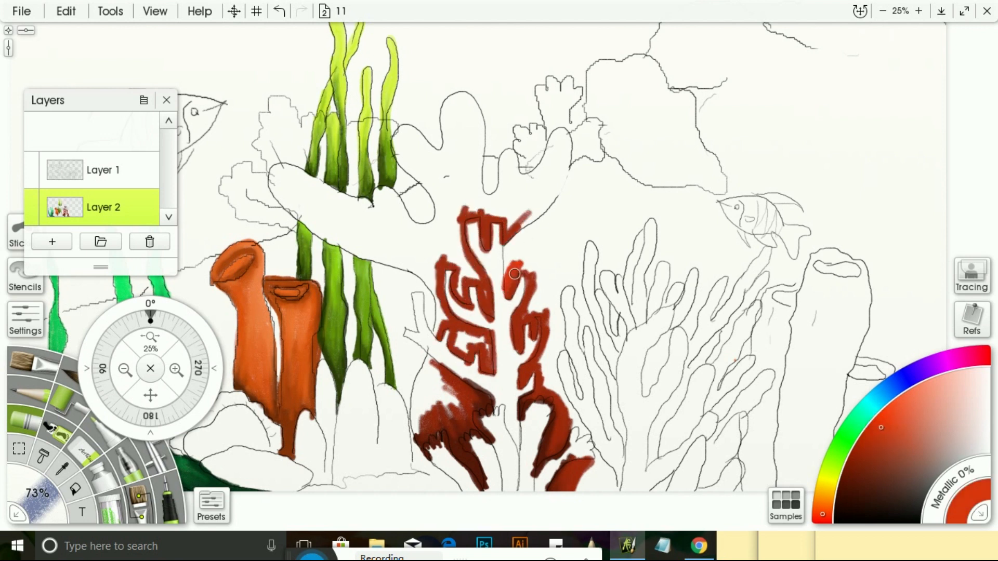
mouse_move(515, 274)
mouse_down()
mouse_move(540, 281)
mouse_move(546, 364)
mouse_move(572, 431)
mouse_move(556, 397)
mouse_move(543, 276)
mouse_move(512, 244)
mouse_move(559, 179)
mouse_up()
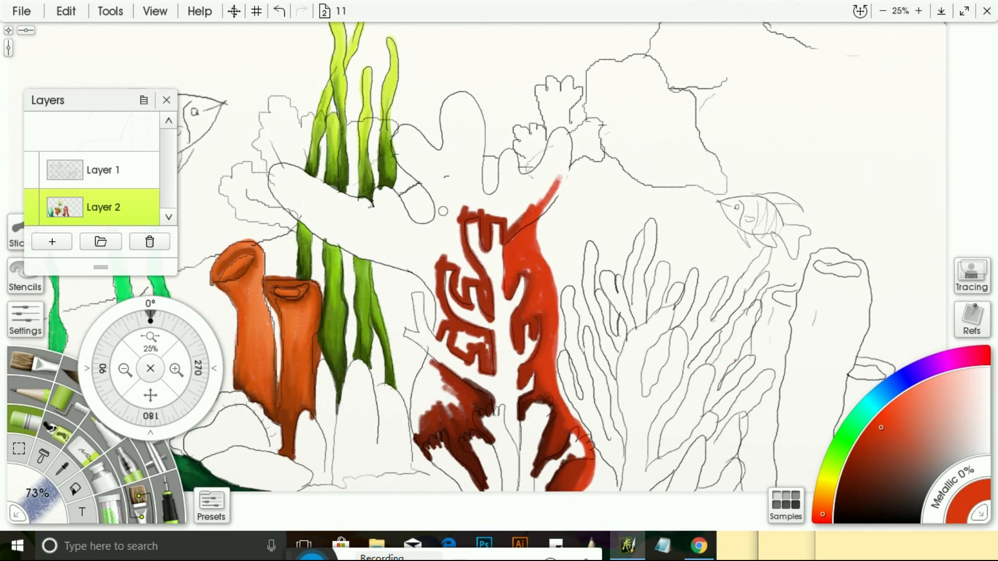
mouse_move(443, 211)
mouse_down()
mouse_move(442, 389)
mouse_move(457, 207)
mouse_move(447, 250)
mouse_move(474, 208)
mouse_move(423, 262)
mouse_move(393, 226)
mouse_move(431, 218)
mouse_move(467, 177)
mouse_move(535, 200)
mouse_move(507, 189)
mouse_move(332, 207)
mouse_move(447, 311)
mouse_move(451, 416)
mouse_move(416, 374)
mouse_move(419, 440)
mouse_up()
click(902, 400)
drag(569, 414, 585, 457)
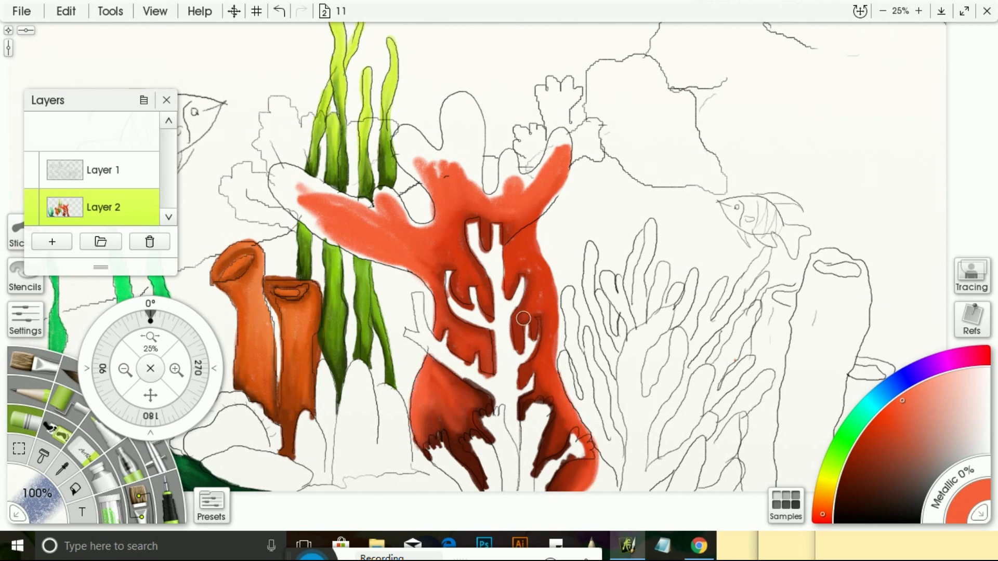
- Extend the orange-red into the large coral's upper arms and finish their tips in pale salmon
mouse_move(543, 275)
mouse_down()
mouse_move(545, 151)
mouse_move(510, 187)
mouse_move(464, 118)
mouse_up()
mouse_move(464, 118)
mouse_down()
mouse_move(427, 156)
mouse_move(406, 151)
mouse_up()
click(939, 385)
mouse_move(322, 234)
mouse_down()
mouse_move(282, 182)
mouse_move(411, 265)
mouse_up()
mouse_move(371, 213)
mouse_down()
mouse_move(288, 173)
mouse_move(327, 228)
mouse_move(411, 218)
mouse_move(406, 135)
mouse_move(447, 167)
mouse_move(465, 104)
mouse_move(565, 140)
mouse_move(548, 203)
mouse_move(502, 175)
mouse_move(543, 218)
mouse_move(427, 166)
mouse_move(378, 200)
mouse_up()
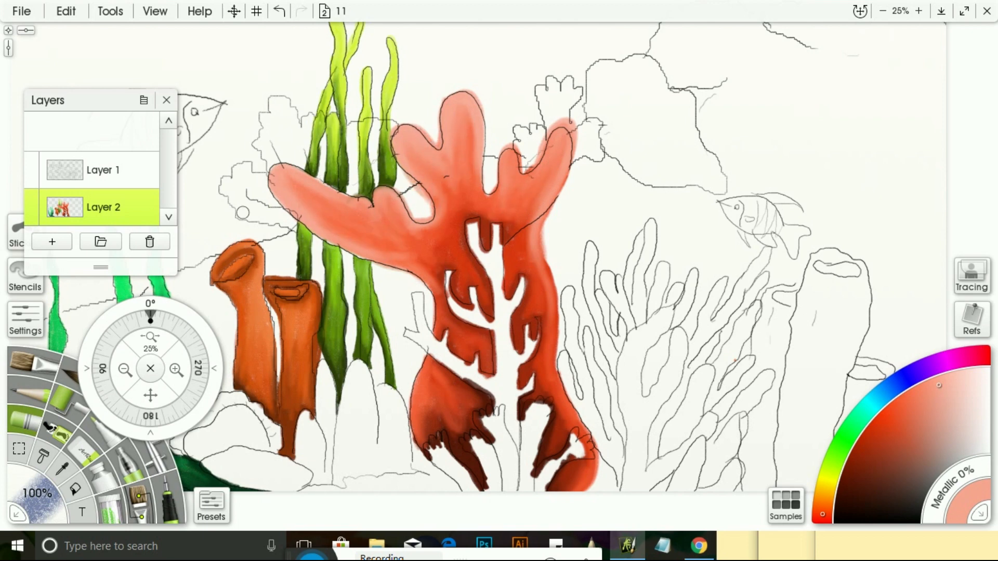
- Paint the base of the bushy branching coral beside the red coral in dark green with an 84% brush
click(126, 367)
click(175, 369)
drag(156, 399, 13, 375)
click(852, 434)
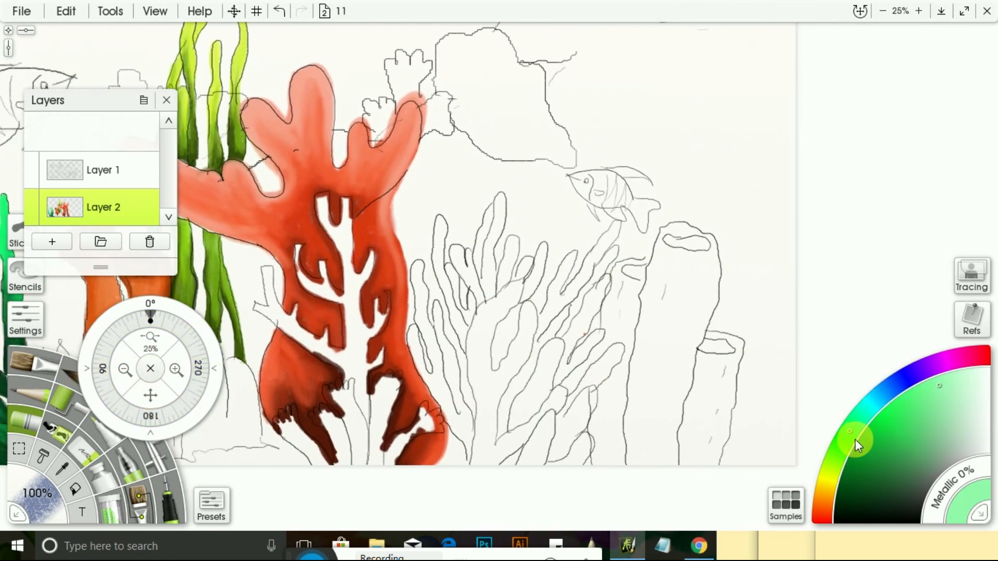
mouse_move(855, 439)
mouse_down()
mouse_move(819, 504)
mouse_move(865, 420)
mouse_up()
click(844, 500)
drag(56, 493, 45, 494)
mouse_move(479, 461)
mouse_down()
mouse_move(491, 409)
mouse_move(463, 436)
mouse_move(439, 361)
mouse_move(439, 268)
mouse_move(480, 235)
mouse_move(525, 271)
mouse_move(499, 437)
mouse_move(543, 393)
mouse_move(541, 343)
mouse_move(576, 275)
mouse_move(556, 343)
mouse_move(549, 460)
mouse_move(603, 366)
mouse_move(571, 406)
mouse_up()
- Fill the bushy coral's branches with medium green and brighten them toward the tips with light emerald green
click(858, 446)
mouse_move(470, 359)
mouse_down()
mouse_move(483, 452)
mouse_move(522, 350)
mouse_move(484, 333)
mouse_move(446, 364)
mouse_move(426, 332)
mouse_move(466, 338)
mouse_move(468, 270)
mouse_move(507, 260)
mouse_move(520, 354)
mouse_move(543, 374)
mouse_move(520, 447)
mouse_move(592, 249)
mouse_move(597, 302)
mouse_move(578, 357)
mouse_move(571, 463)
mouse_up()
click(900, 400)
mouse_move(500, 197)
mouse_down()
mouse_move(486, 267)
mouse_move(470, 260)
mouse_move(457, 301)
mouse_move(439, 218)
mouse_move(423, 349)
mouse_move(450, 371)
mouse_move(459, 441)
mouse_move(437, 396)
mouse_move(494, 323)
mouse_move(520, 249)
mouse_move(480, 309)
mouse_move(572, 276)
mouse_move(609, 234)
mouse_move(562, 278)
mouse_move(524, 447)
mouse_move(545, 452)
mouse_move(607, 354)
mouse_move(579, 464)
mouse_up()
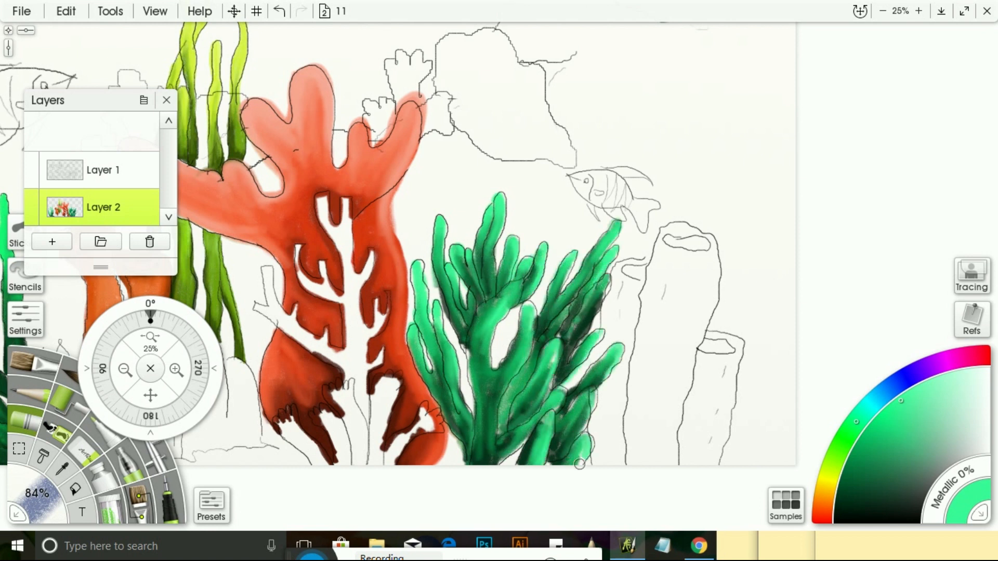
- Brush pale mint highlights along the bushy coral's branches
click(972, 374)
drag(500, 198, 486, 254)
drag(440, 218, 441, 271)
drag(415, 264, 423, 325)
drag(506, 305, 480, 418)
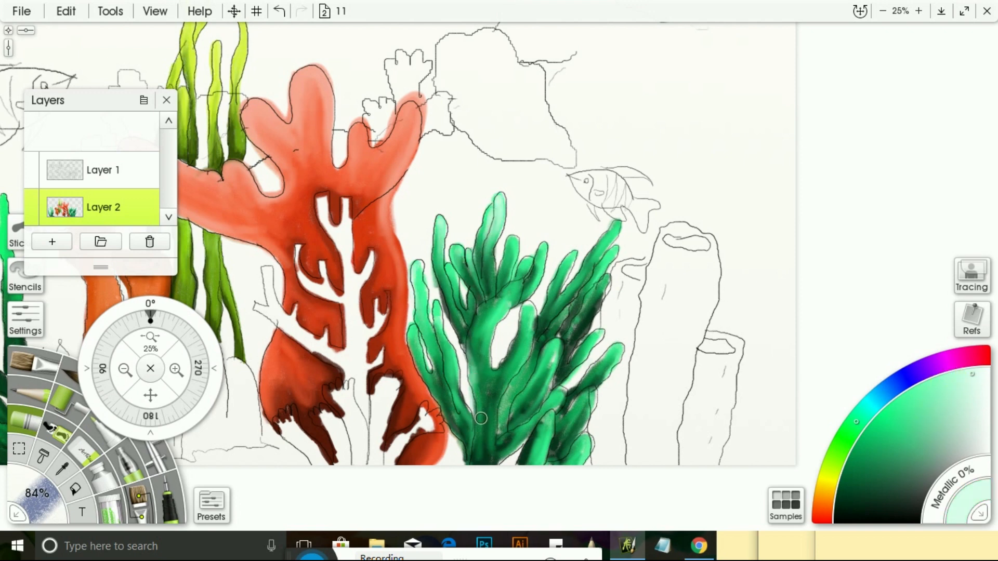
drag(605, 238, 550, 369)
mouse_move(607, 282)
mouse_down()
mouse_move(563, 356)
mouse_move(567, 373)
mouse_up()
drag(605, 358, 566, 451)
- Paint the openings and shadow edges of the three tube corals beside the green bush in dark maroon
click(128, 356)
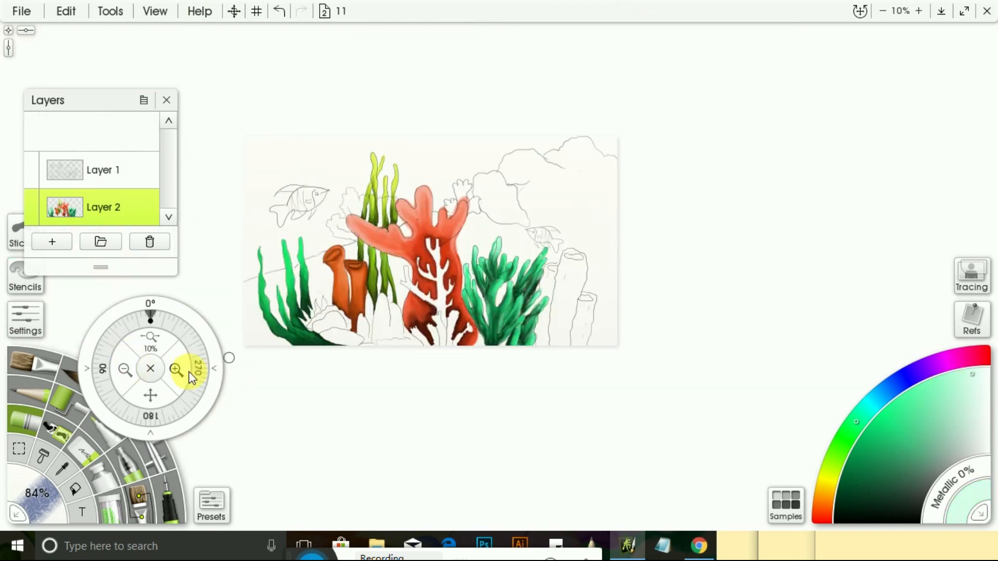
click(186, 371)
mouse_move(150, 395)
mouse_down()
mouse_move(448, 346)
mouse_move(349, 456)
mouse_move(242, 466)
mouse_move(177, 378)
mouse_move(62, 333)
mouse_up()
click(825, 481)
click(822, 509)
click(846, 474)
click(822, 522)
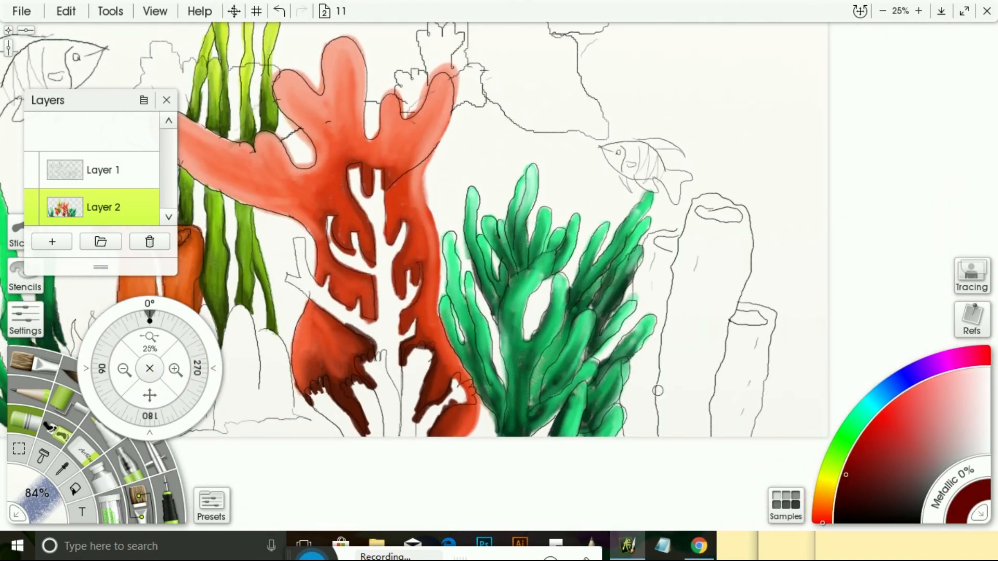
drag(652, 434, 659, 340)
drag(659, 241, 672, 246)
drag(703, 211, 723, 216)
drag(734, 315, 758, 320)
drag(701, 435, 736, 255)
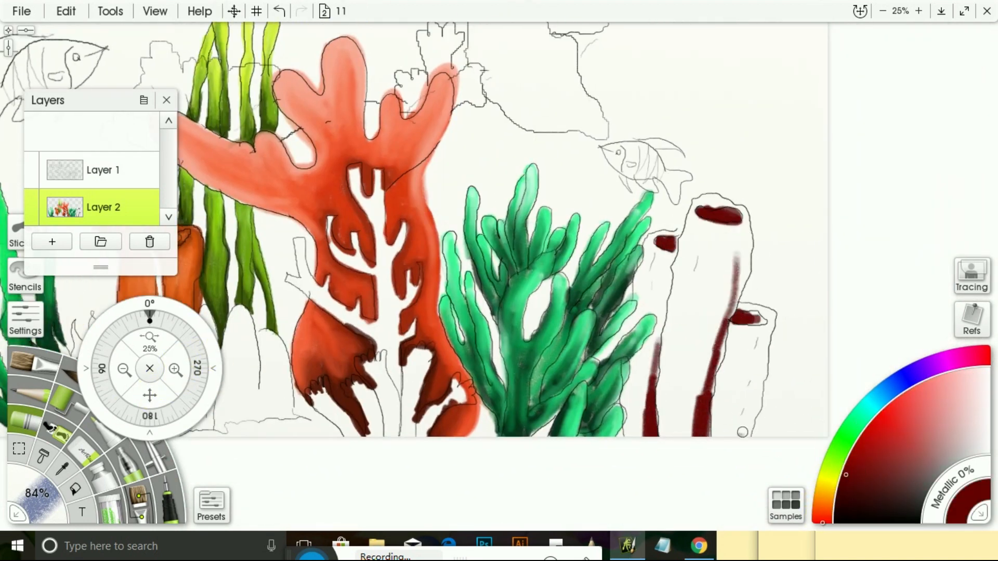
drag(743, 435, 752, 395)
- Paint bright red over the smallest tube's side and the tallest tube's shadow streak, reducing the brush to 55%
click(874, 439)
mouse_move(643, 368)
mouse_down()
mouse_move(639, 446)
mouse_move(631, 385)
mouse_move(651, 337)
mouse_move(639, 285)
mouse_up()
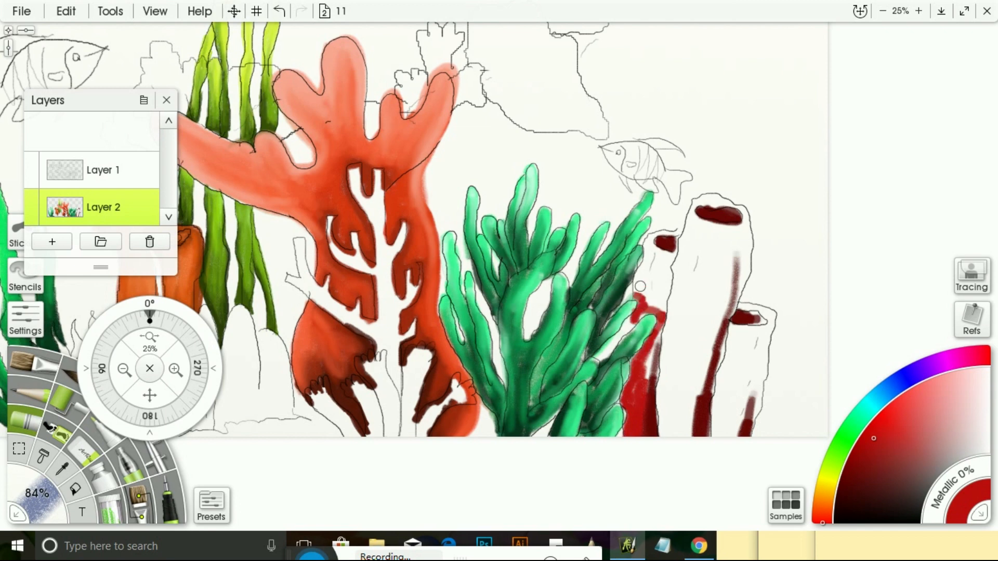
drag(48, 488, 33, 496)
drag(635, 289, 634, 278)
drag(711, 344, 690, 434)
drag(732, 287, 698, 432)
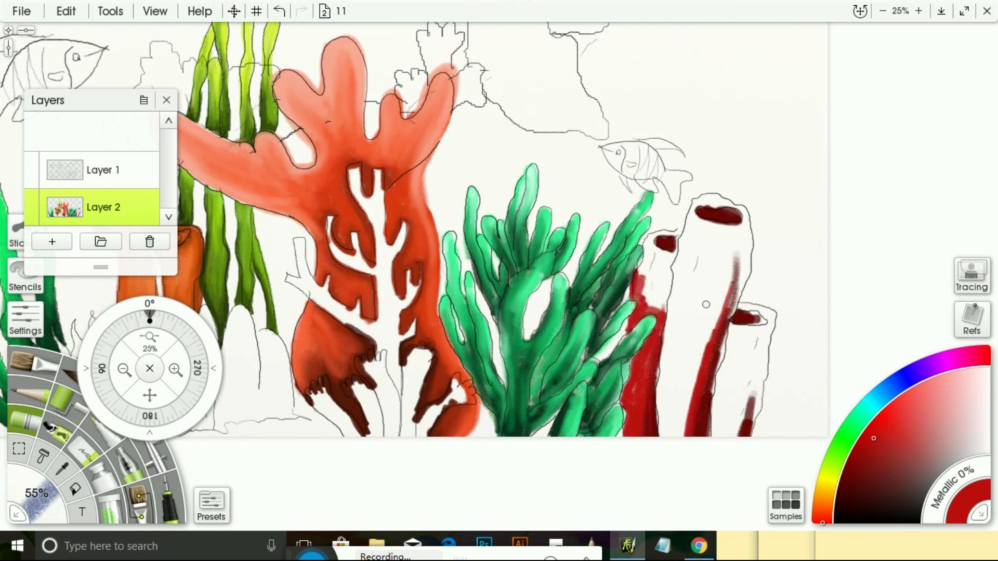
- Add darker maroon shading along the bases, edges and rims of the three tube corals
click(846, 487)
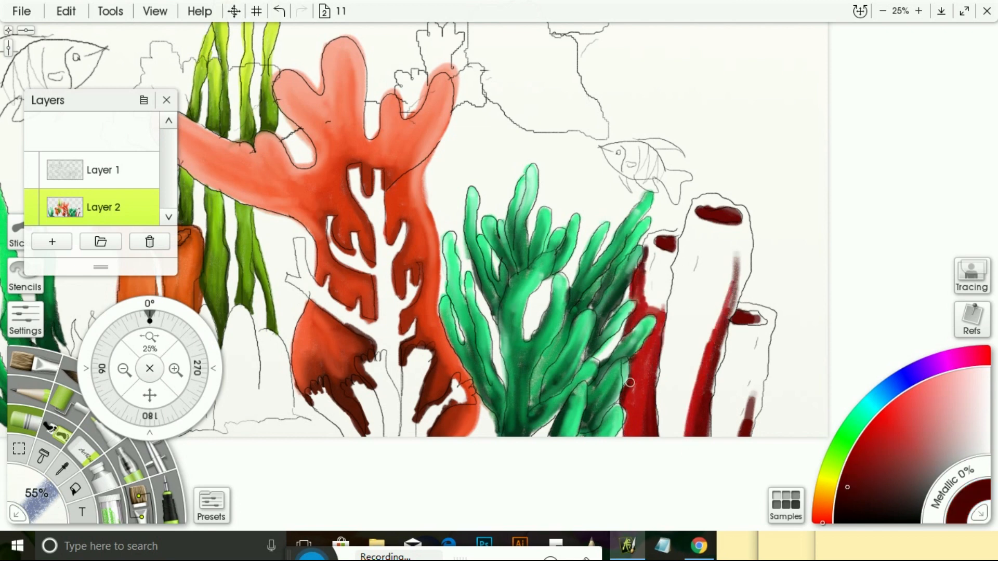
drag(669, 283, 677, 232)
drag(706, 344, 720, 306)
mouse_move(677, 434)
mouse_down()
mouse_move(690, 371)
mouse_move(676, 317)
mouse_up()
mouse_move(716, 433)
mouse_down()
mouse_move(726, 374)
mouse_move(734, 409)
mouse_up()
drag(748, 432, 764, 354)
drag(731, 330, 744, 328)
- Fill the bodies and rims of the three tube corals with medium red strokes
click(862, 444)
mouse_move(694, 223)
mouse_down()
mouse_move(727, 227)
mouse_move(664, 402)
mouse_up()
drag(702, 315, 667, 434)
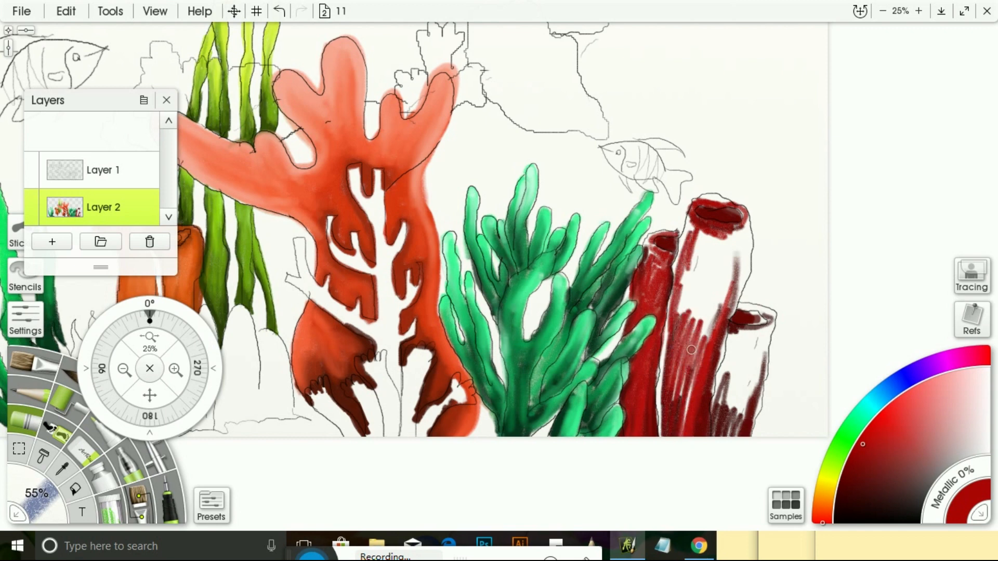
drag(704, 261, 674, 329)
drag(720, 267, 695, 349)
drag(748, 215, 735, 302)
mouse_move(734, 334)
mouse_down()
mouse_move(712, 411)
mouse_move(747, 366)
mouse_up()
drag(741, 433, 772, 316)
- Blend light pinkish-red highlights over the three tube corals with a 100% brush
drag(890, 415, 921, 386)
drag(37, 493, 60, 494)
mouse_move(697, 255)
mouse_down()
mouse_move(661, 367)
mouse_move(670, 322)
mouse_up()
mouse_move(711, 327)
mouse_down()
mouse_move(742, 229)
mouse_move(675, 293)
mouse_up()
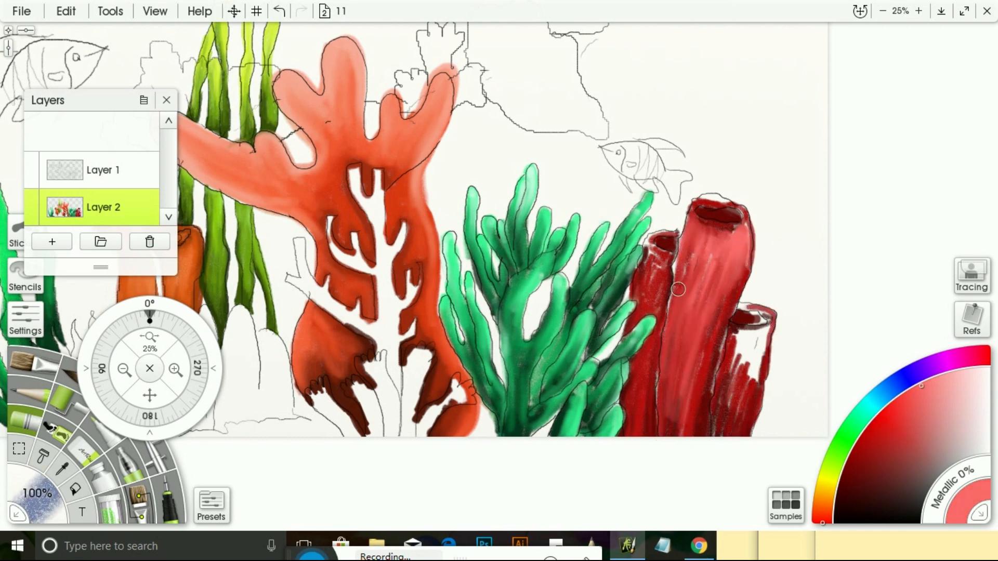
drag(697, 249, 658, 401)
mouse_move(738, 322)
mouse_down()
mouse_move(727, 376)
mouse_move(754, 378)
mouse_up()
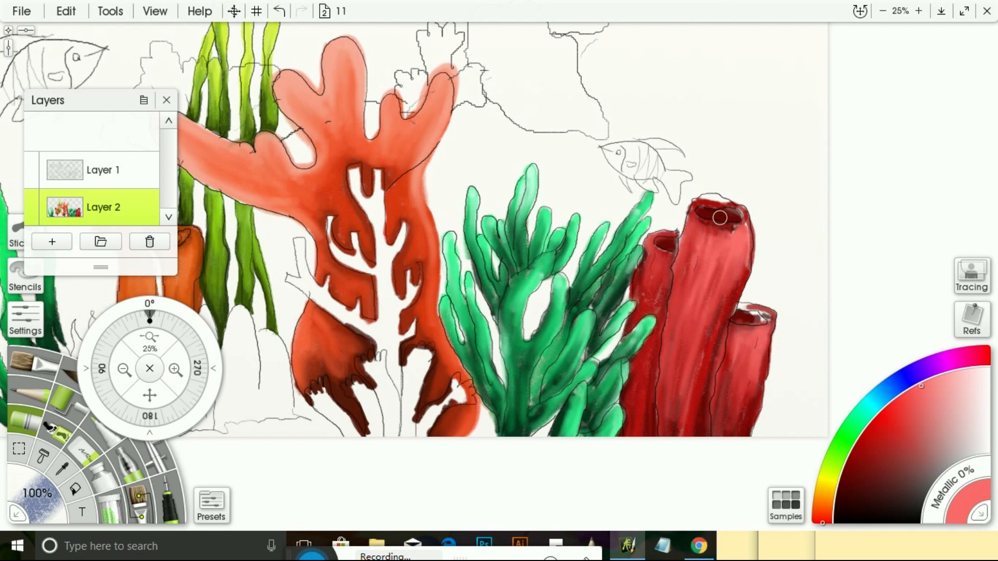
- Add a new layer above Layer 2 and paint the small flame-shaped plant's base dark red with a 41% brush
click(124, 369)
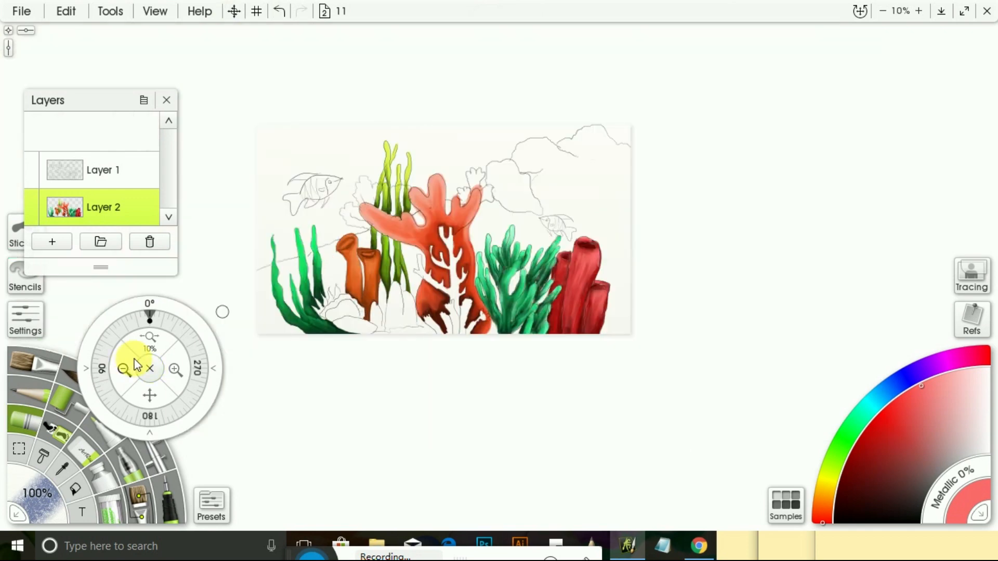
click(176, 369)
click(52, 242)
click(850, 478)
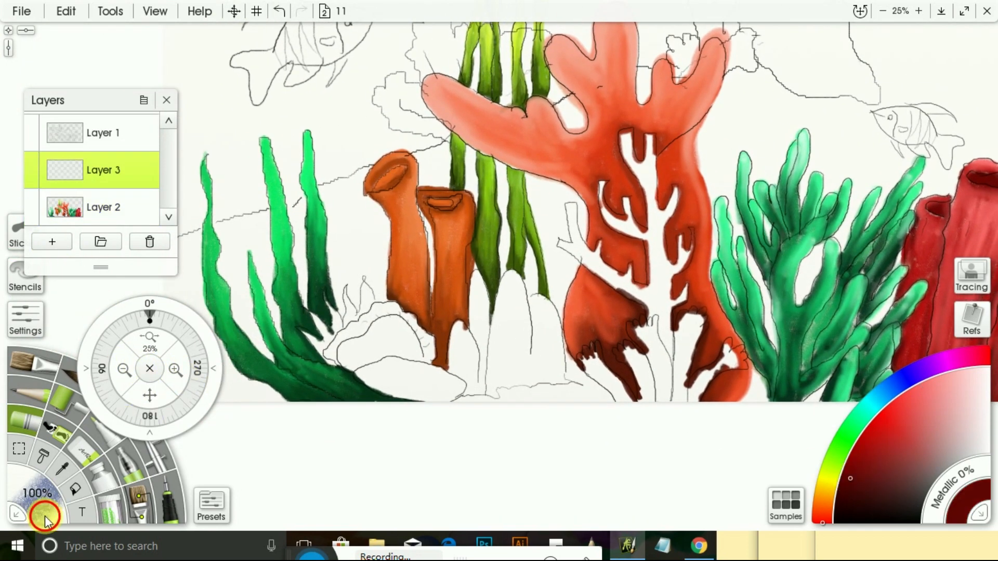
drag(43, 515, 26, 515)
click(177, 370)
mouse_move(370, 355)
mouse_down()
mouse_move(363, 369)
mouse_move(425, 295)
mouse_up()
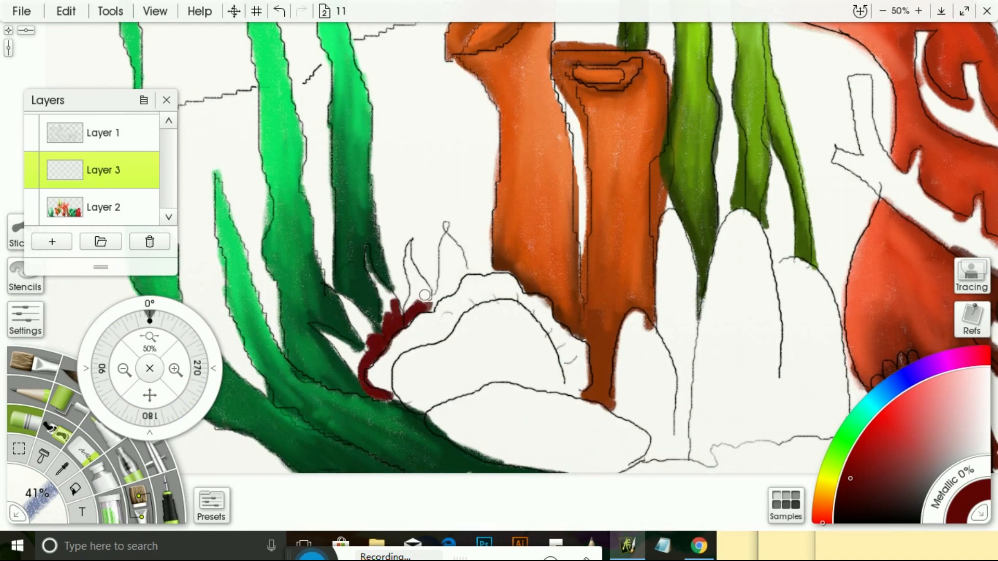
- Paint the flame-shaped plant's blades orange-red, then taper their tips in light salmon with a 24% brush
click(822, 512)
click(882, 422)
mouse_move(361, 367)
mouse_down()
mouse_move(341, 344)
mouse_move(356, 319)
mouse_up()
drag(451, 285, 450, 263)
drag(44, 507, 34, 506)
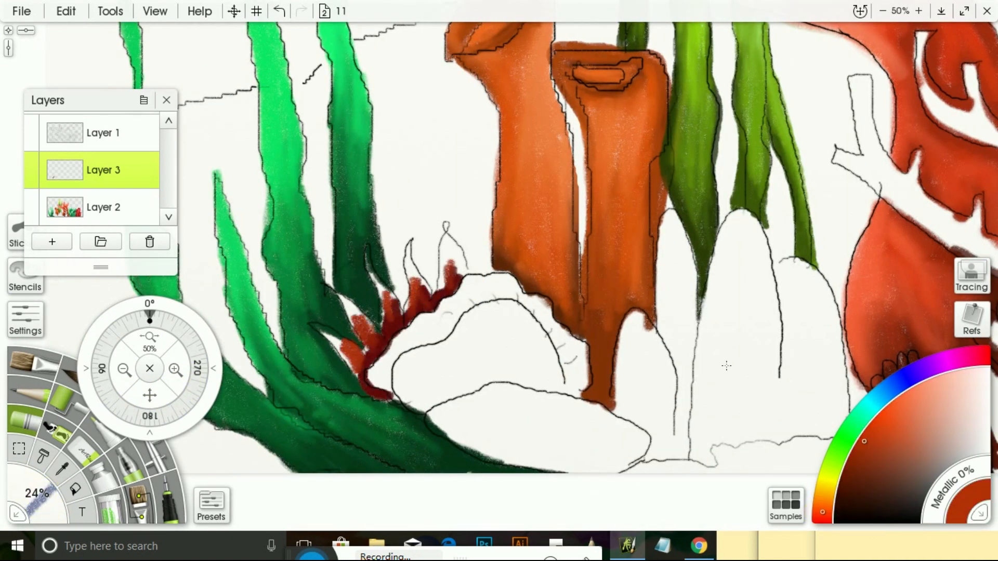
click(917, 404)
drag(349, 364, 324, 329)
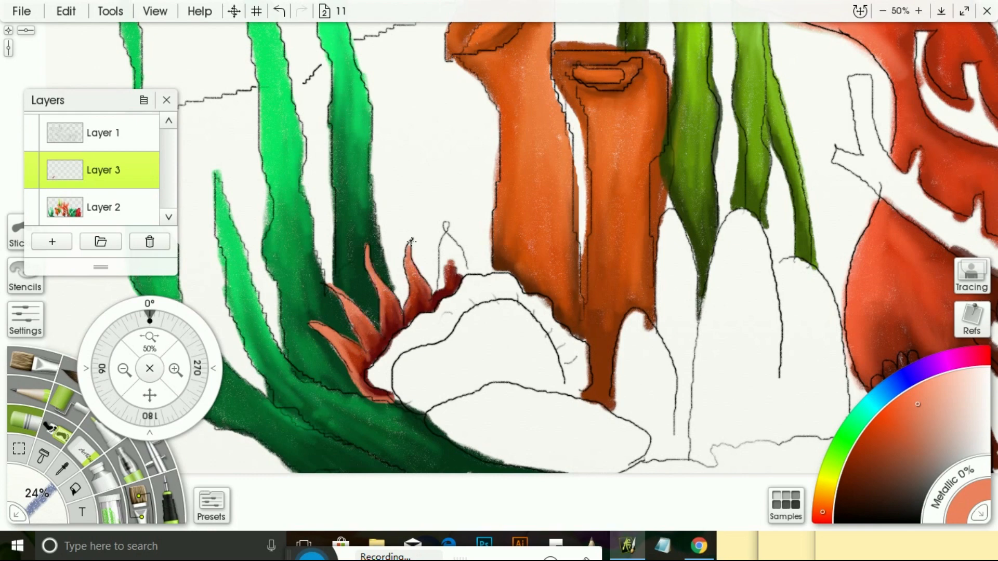
drag(451, 240, 446, 225)
- Paint the lower edge of the rounded inner shell shape in ochre brown with a 41% brush
scroll(498, 265, down, 2)
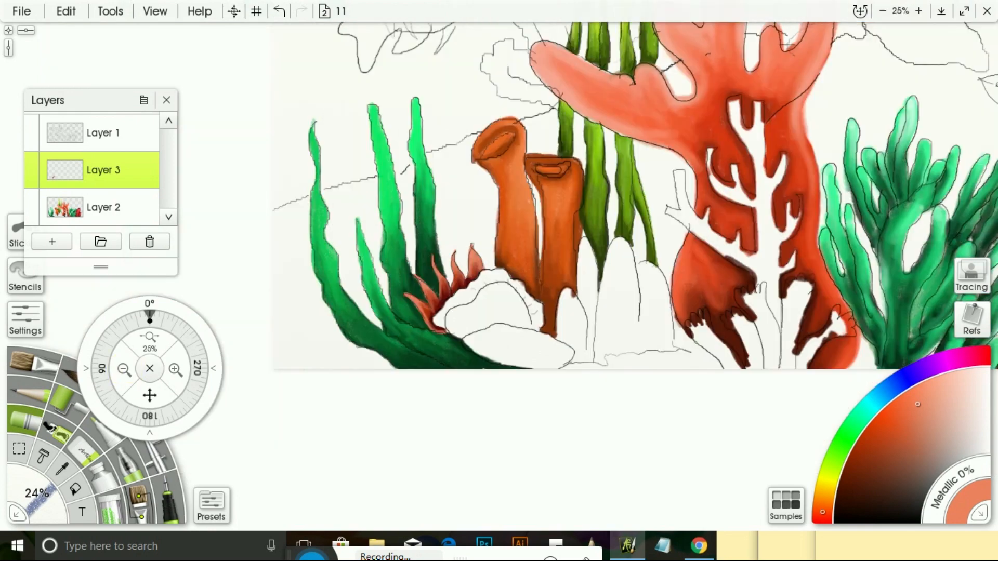
scroll(574, 351, up, 2)
click(837, 456)
click(849, 489)
click(822, 500)
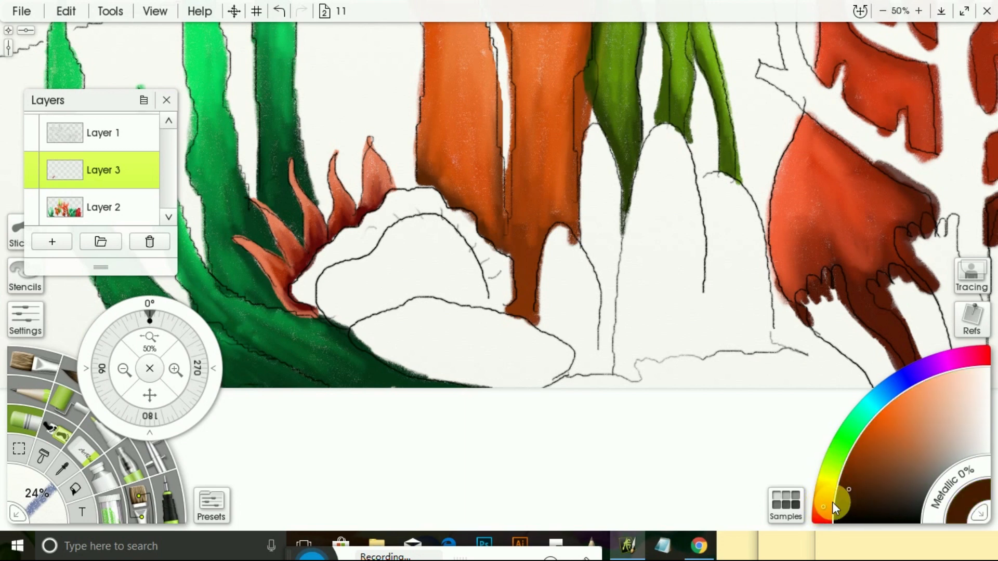
click(824, 495)
click(858, 463)
click(125, 416)
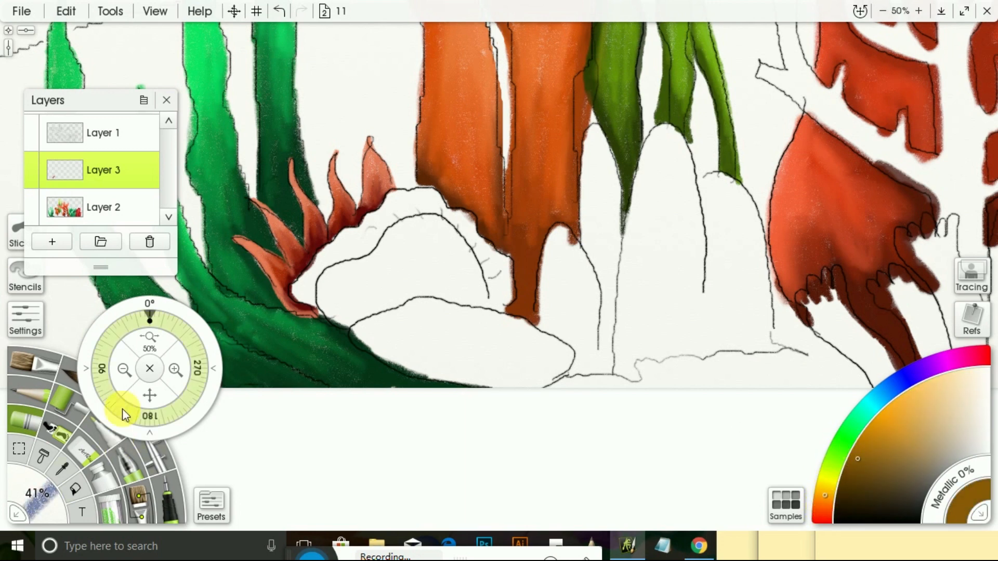
mouse_move(356, 320)
mouse_down()
mouse_move(399, 299)
mouse_move(466, 301)
mouse_up()
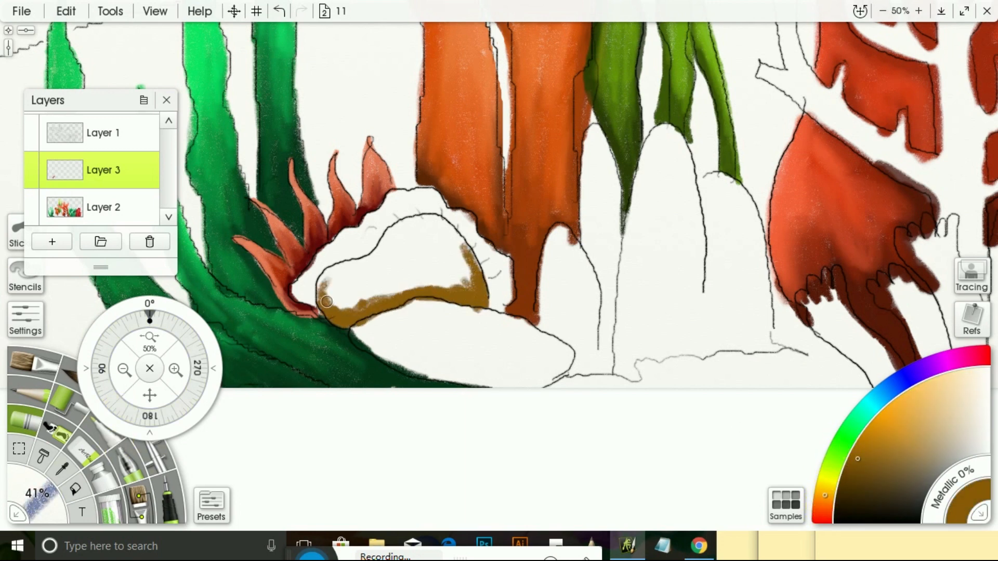
- Fill the rest of the inner shell shape with golden ochre and highlight its upper part in light yellow-orange
click(870, 432)
mouse_move(326, 302)
mouse_down()
mouse_move(359, 304)
mouse_move(476, 270)
mouse_move(441, 228)
mouse_up()
drag(381, 291, 359, 289)
click(917, 392)
mouse_move(379, 269)
mouse_down()
mouse_move(344, 282)
mouse_move(376, 260)
mouse_move(411, 271)
mouse_move(324, 290)
mouse_move(332, 301)
mouse_move(385, 251)
mouse_move(408, 245)
mouse_up()
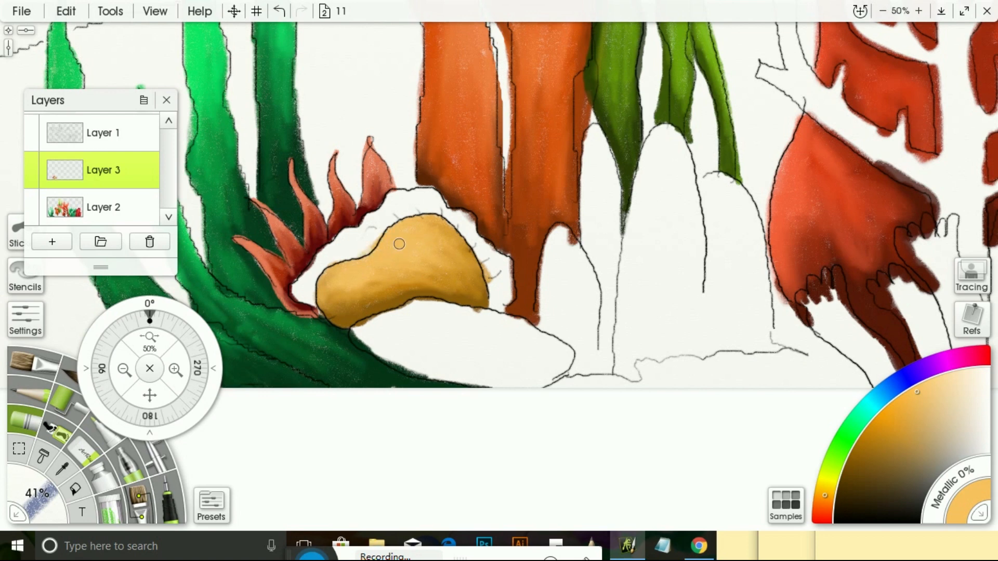
- Paint the oval rock in front of the shell with a dark red lower edge and a bright red body
click(823, 514)
click(845, 479)
drag(379, 353, 474, 379)
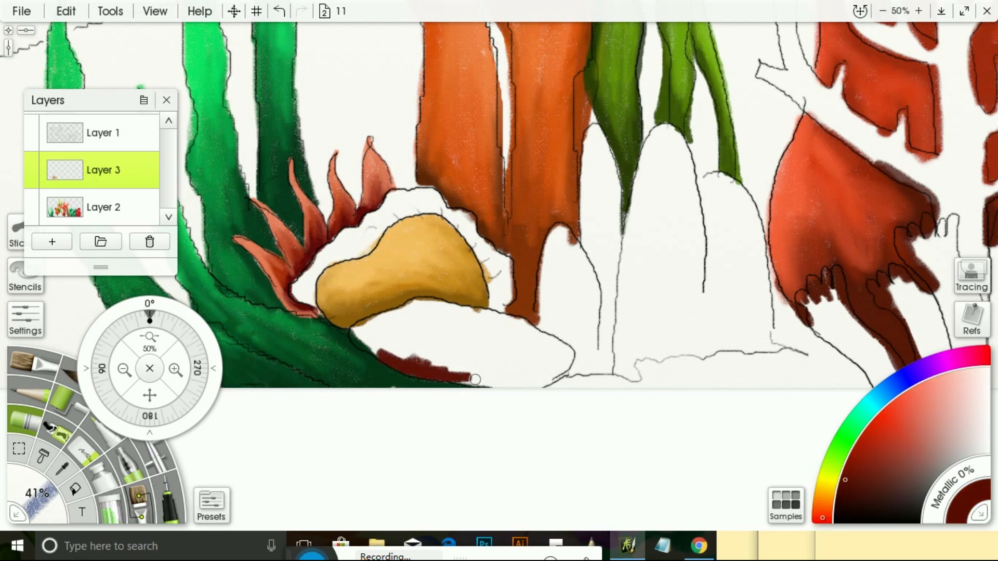
click(863, 445)
mouse_move(374, 356)
mouse_down()
mouse_move(458, 366)
mouse_move(353, 343)
mouse_move(358, 320)
mouse_move(525, 370)
mouse_move(395, 337)
mouse_move(374, 307)
mouse_move(499, 323)
mouse_move(503, 345)
mouse_move(551, 358)
mouse_move(519, 324)
mouse_up()
click(890, 414)
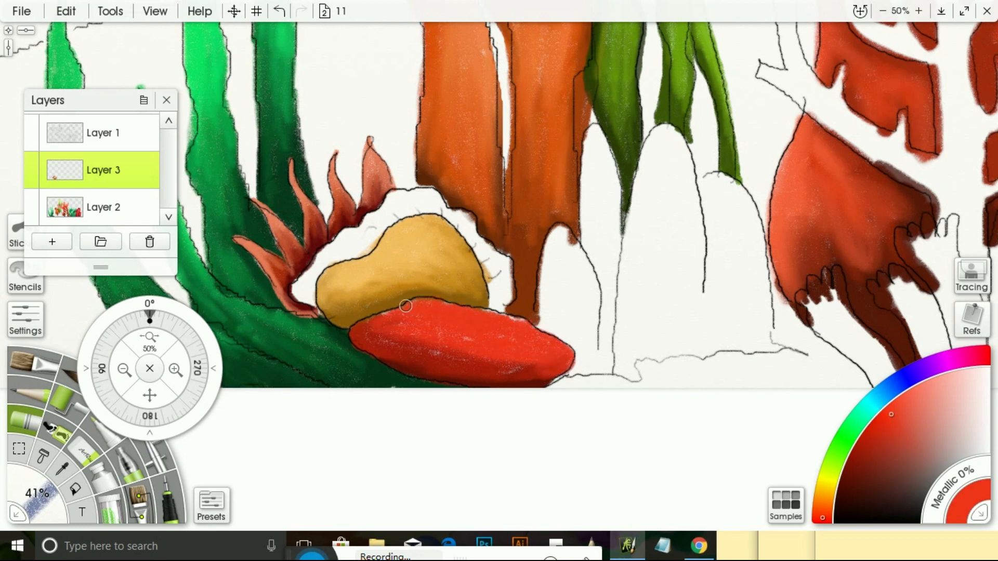
- Paint the shell's wavy outer rim in golden yellow, lightening toward its outer edge
click(822, 500)
drag(822, 500, 825, 490)
click(877, 420)
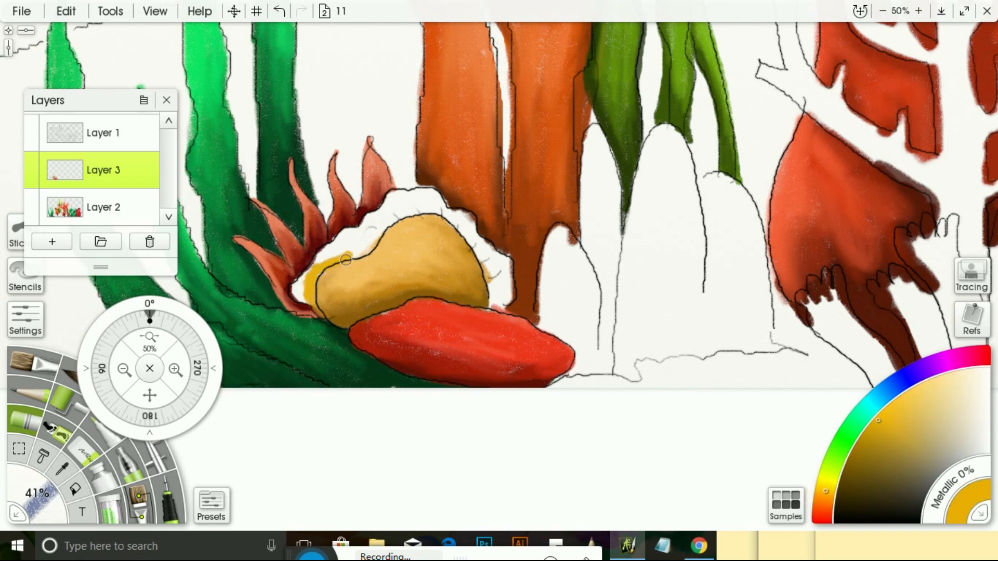
drag(346, 260, 499, 297)
click(919, 396)
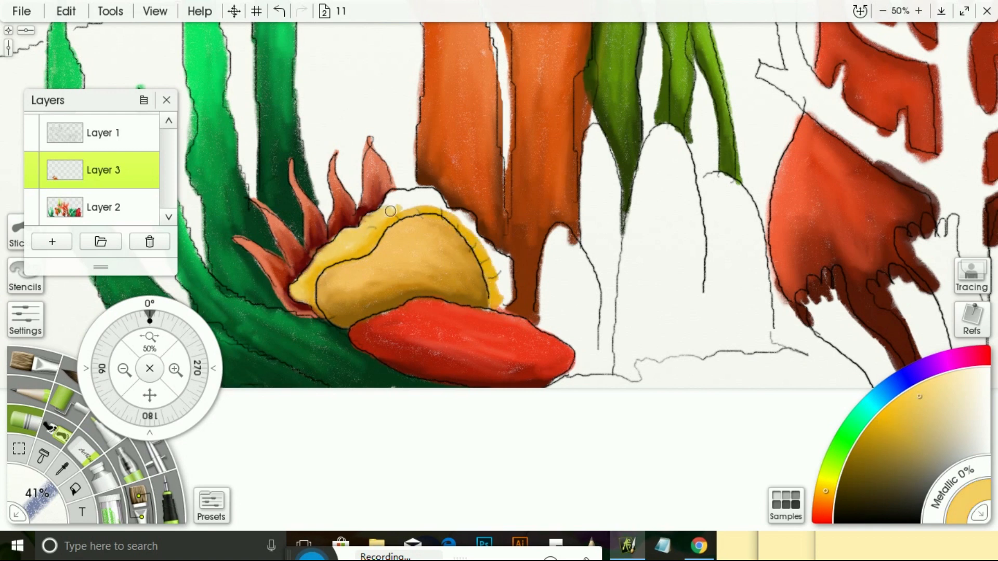
drag(504, 260, 506, 312)
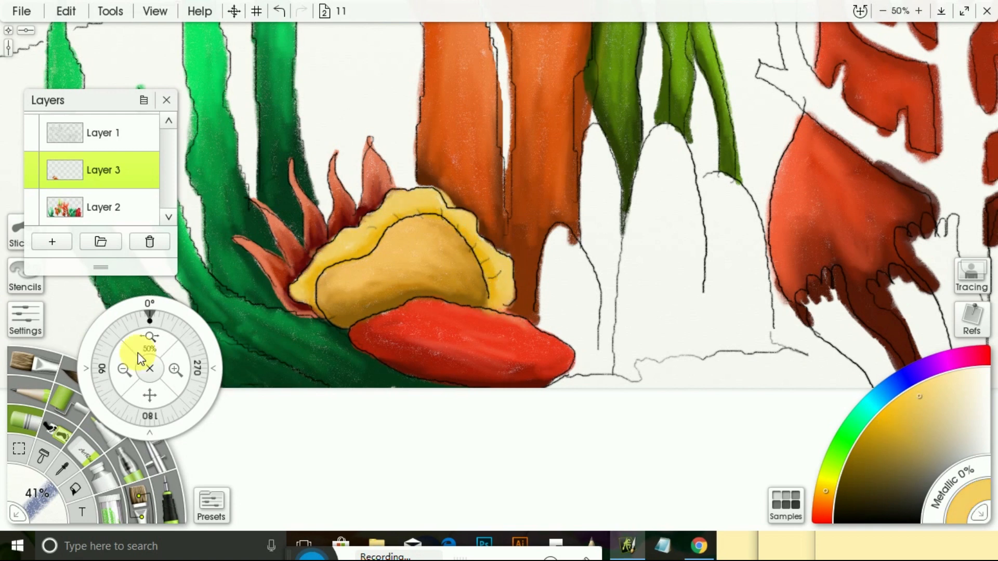
- Paint the base and dividing shadows of the rounded column corals in dark purple, reducing the brush to 28%
drag(149, 396, 31, 428)
click(931, 366)
drag(881, 434, 842, 497)
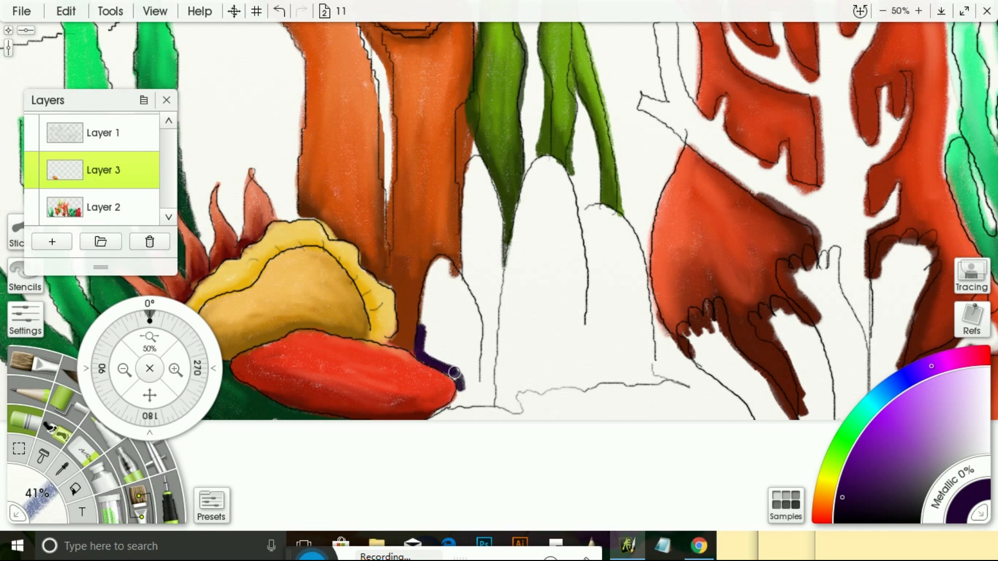
drag(454, 373, 436, 413)
drag(36, 503, 32, 507)
mouse_move(460, 394)
mouse_down()
mouse_move(492, 393)
mouse_move(485, 309)
mouse_move(466, 263)
mouse_up()
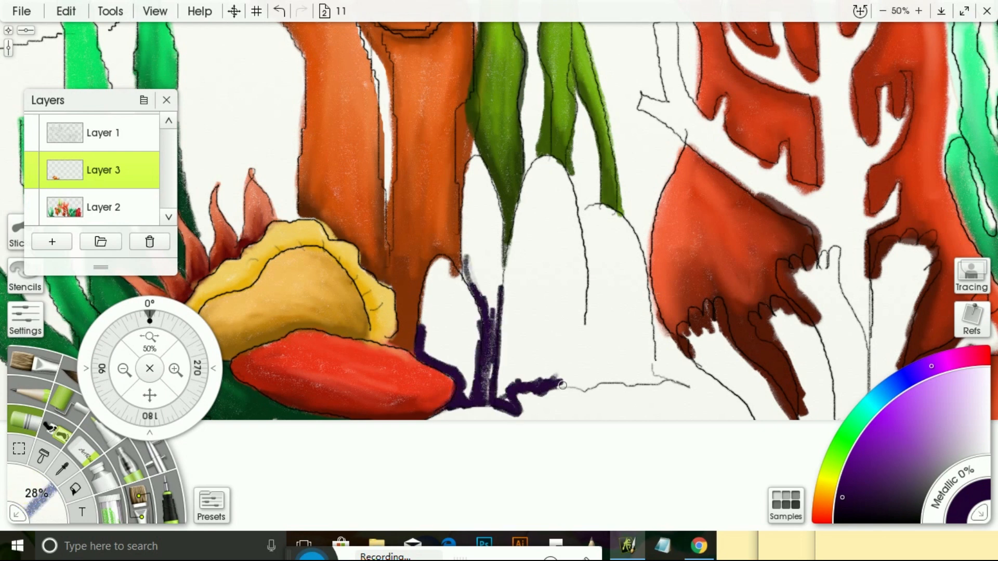
drag(652, 381, 656, 342)
drag(576, 378, 582, 256)
- Paint the bodies of the rounded column corals in medium purple, then brighter violet, with the brush enlarged to 52%
click(856, 455)
drag(33, 506, 39, 498)
mouse_move(516, 352)
mouse_down()
mouse_move(484, 305)
mouse_move(474, 335)
mouse_move(449, 273)
mouse_move(537, 357)
mouse_move(560, 365)
mouse_move(580, 260)
mouse_move(584, 369)
mouse_up()
click(895, 411)
drag(450, 314, 434, 356)
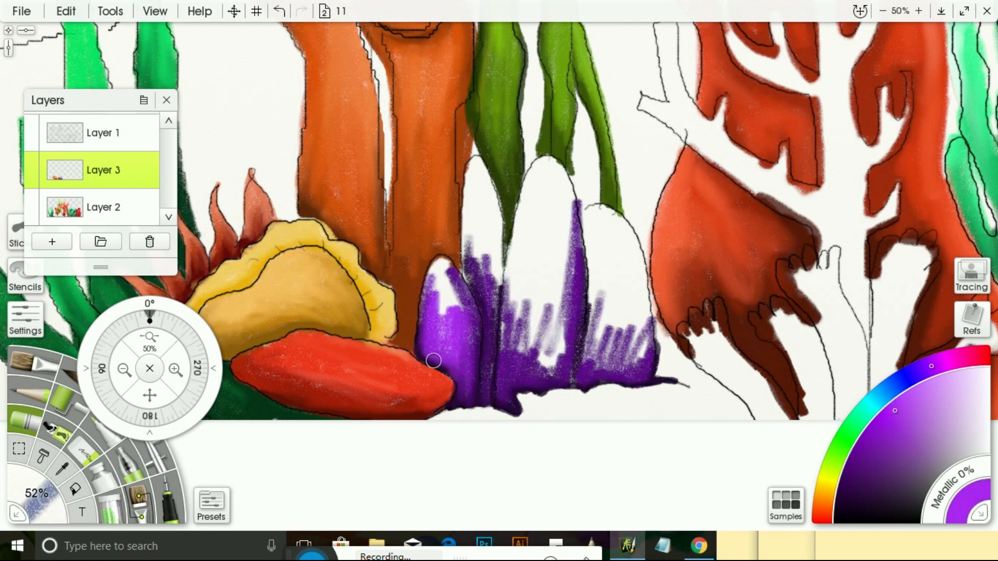
mouse_move(471, 198)
mouse_down()
mouse_move(487, 262)
mouse_move(502, 219)
mouse_move(546, 364)
mouse_move(561, 208)
mouse_move(600, 315)
mouse_move(647, 328)
mouse_move(639, 264)
mouse_up()
- Highlight the upper parts of the rounded column corals in light violet
click(932, 389)
mouse_move(536, 307)
mouse_down()
mouse_move(545, 207)
mouse_move(556, 179)
mouse_move(564, 184)
mouse_up()
drag(476, 196, 431, 311)
mouse_move(597, 233)
mouse_down()
mouse_move(618, 316)
mouse_move(611, 220)
mouse_move(613, 340)
mouse_up()
- Paint the base of the finger-tipped coral in dark magenta and its stalks in bright pink
click(124, 370)
mouse_move(150, 395)
mouse_down()
mouse_move(31, 400)
mouse_move(133, 342)
mouse_up()
click(176, 370)
click(862, 414)
click(963, 357)
click(854, 482)
mouse_move(404, 356)
mouse_down()
mouse_move(423, 375)
mouse_move(453, 345)
mouse_up()
drag(478, 331, 485, 394)
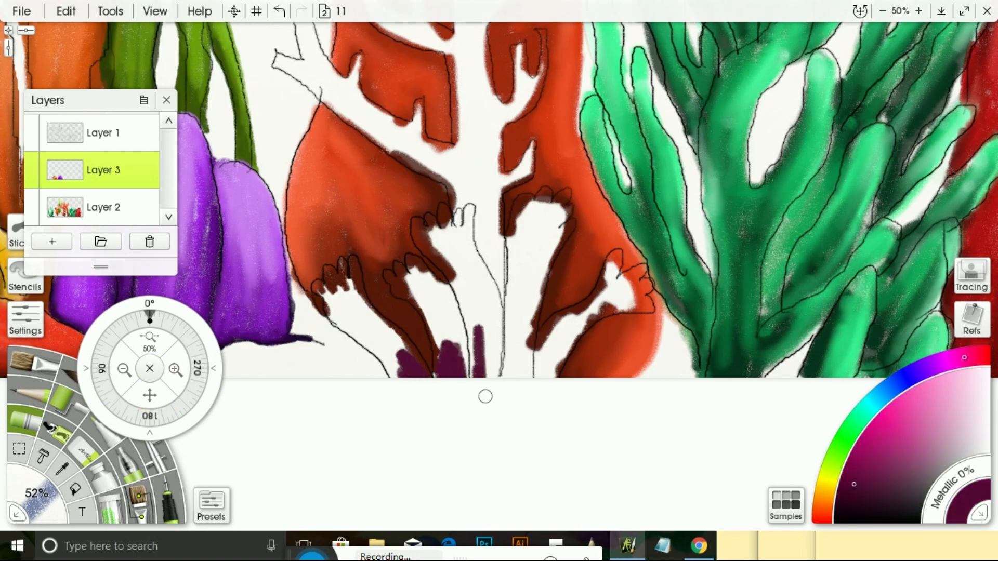
drag(513, 333, 512, 375)
drag(560, 347, 543, 374)
click(880, 423)
mouse_move(363, 325)
mouse_down()
mouse_move(410, 364)
mouse_move(467, 306)
mouse_move(494, 260)
mouse_move(557, 330)
mouse_move(624, 292)
mouse_up()
- Fill the tips and upper stalks of the finger-tipped coral in light pink with the brush at 27%
click(927, 396)
drag(44, 489, 32, 497)
mouse_move(336, 301)
mouse_down()
mouse_move(382, 375)
mouse_move(435, 388)
mouse_up()
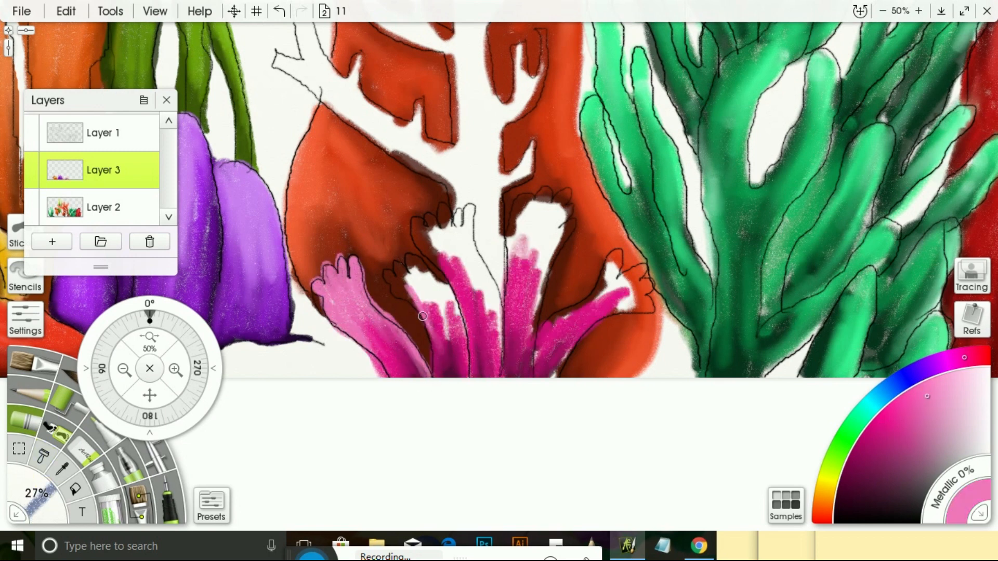
drag(415, 286, 415, 266)
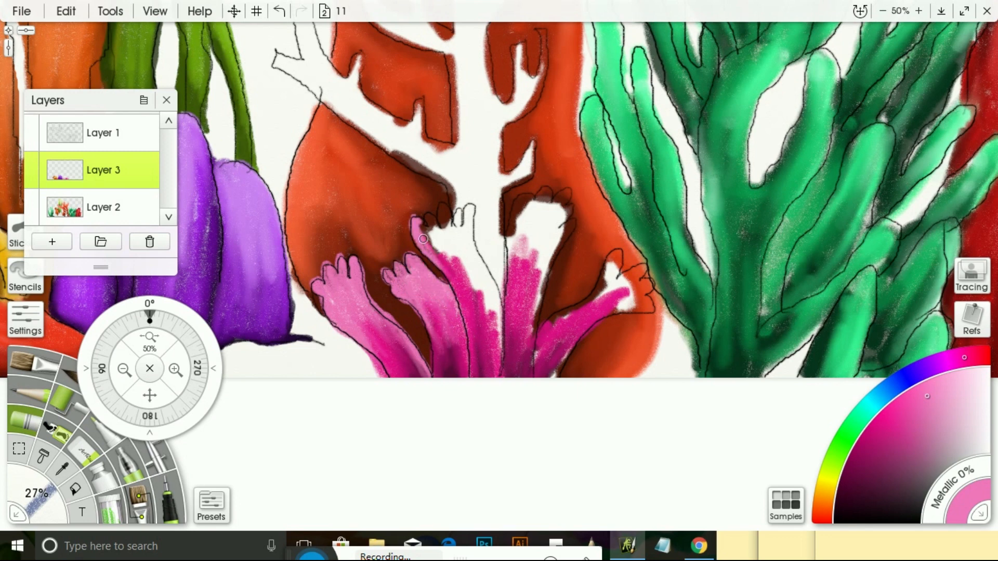
mouse_move(425, 215)
mouse_down()
mouse_move(483, 312)
mouse_move(486, 283)
mouse_up()
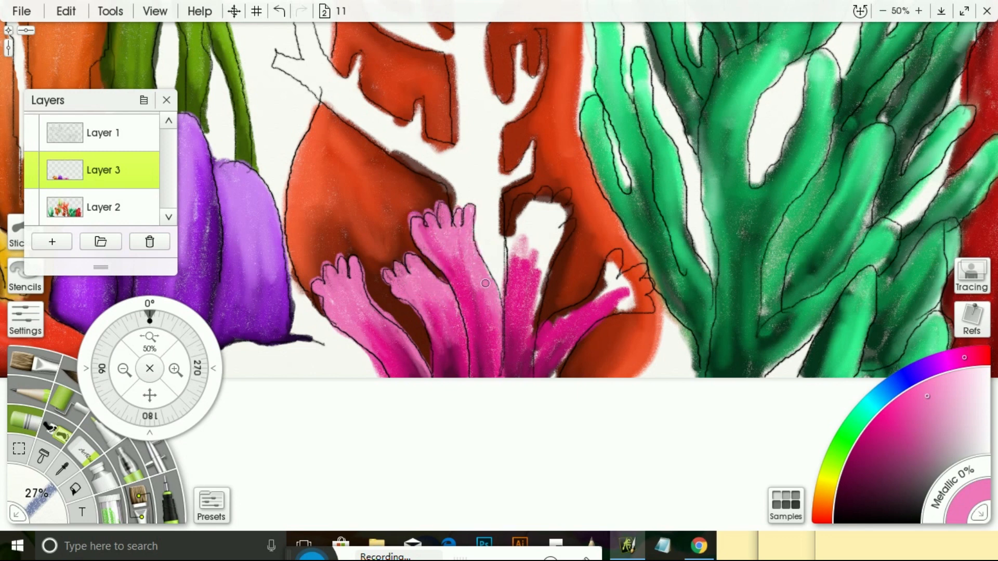
mouse_move(527, 197)
mouse_down()
mouse_move(538, 244)
mouse_move(561, 234)
mouse_move(529, 354)
mouse_move(558, 369)
mouse_up()
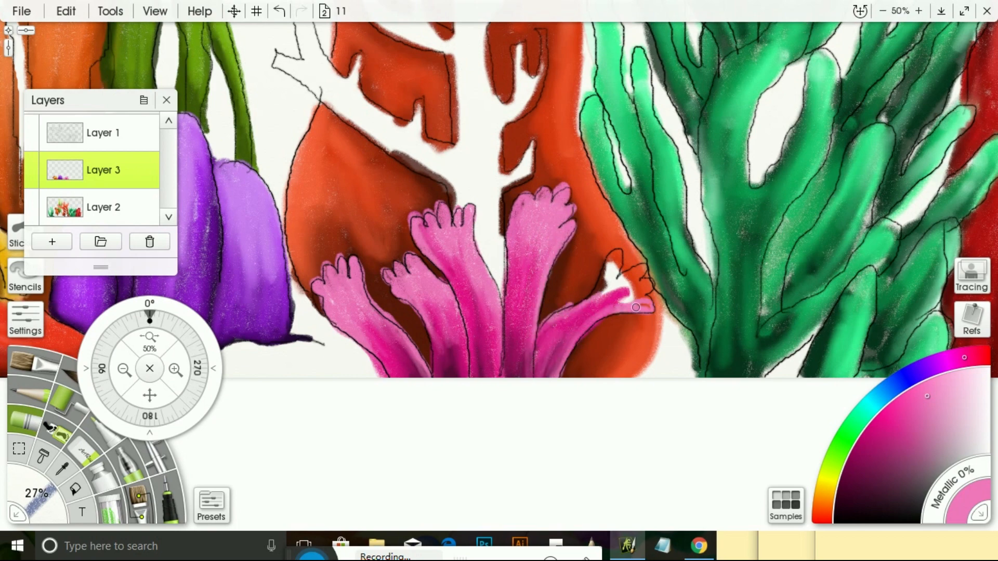
drag(619, 295, 561, 363)
- Shade the trunk base and lower-left branch of the white branching coral in dark yellow
click(124, 370)
mouse_move(132, 404)
mouse_down()
mouse_move(210, 457)
mouse_move(168, 502)
mouse_up()
click(175, 370)
click(826, 484)
click(876, 431)
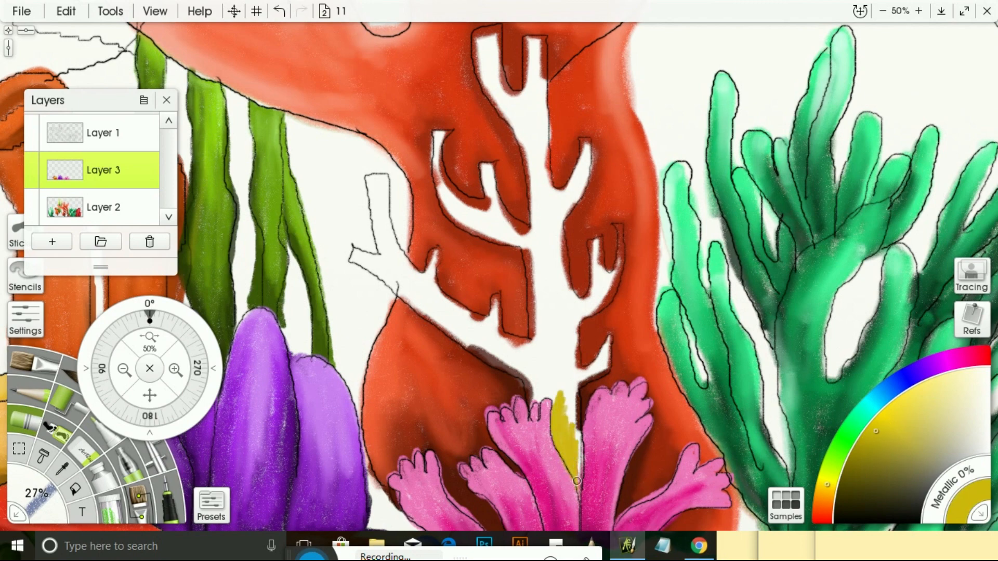
drag(532, 383, 529, 405)
drag(534, 382, 457, 328)
drag(501, 364, 421, 304)
drag(443, 316, 360, 260)
- Paint dark yellow shadows along the branching coral's trunk edge and upper branches
drag(535, 356, 528, 247)
mouse_move(438, 139)
mouse_down()
mouse_move(529, 242)
mouse_move(534, 141)
mouse_up()
drag(475, 34, 525, 145)
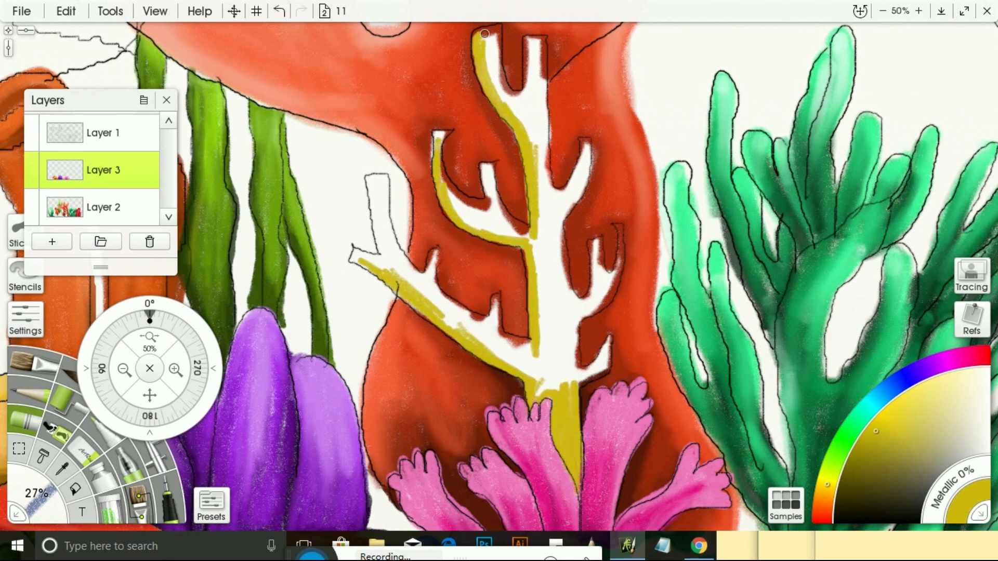
drag(484, 34, 482, 67)
drag(529, 39, 506, 101)
drag(618, 279, 622, 226)
- Fill the branching coral's trunk and branches in brighter yellow with the brush at 41%, undoing the last stray stroke
click(907, 400)
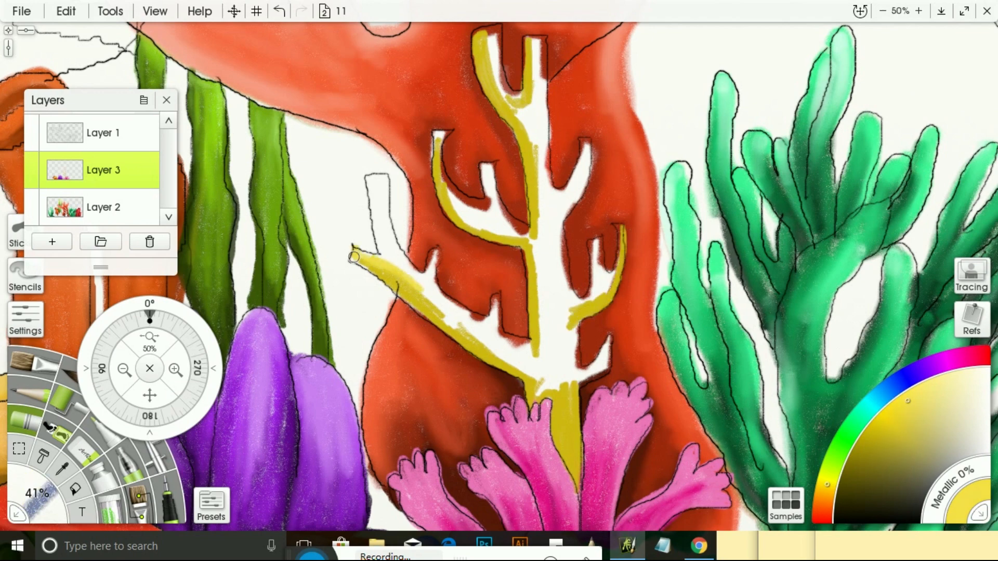
drag(354, 257, 550, 393)
drag(385, 254, 373, 175)
drag(427, 273, 435, 250)
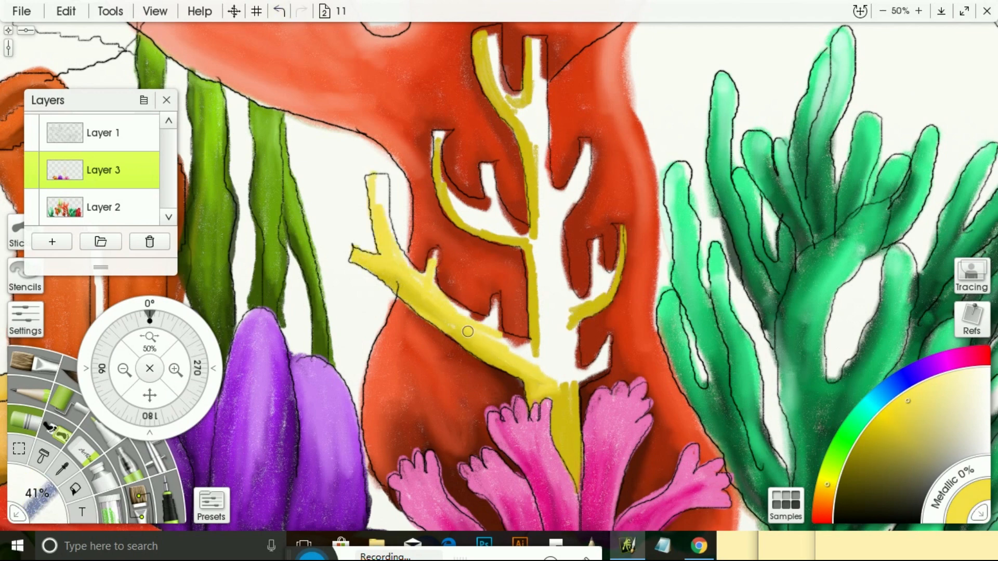
mouse_move(467, 331)
mouse_down()
mouse_move(548, 371)
mouse_move(538, 244)
mouse_up()
mouse_move(530, 236)
mouse_down()
mouse_move(442, 208)
mouse_move(437, 138)
mouse_up()
drag(543, 260, 535, 41)
drag(588, 143, 551, 228)
drag(564, 317, 607, 294)
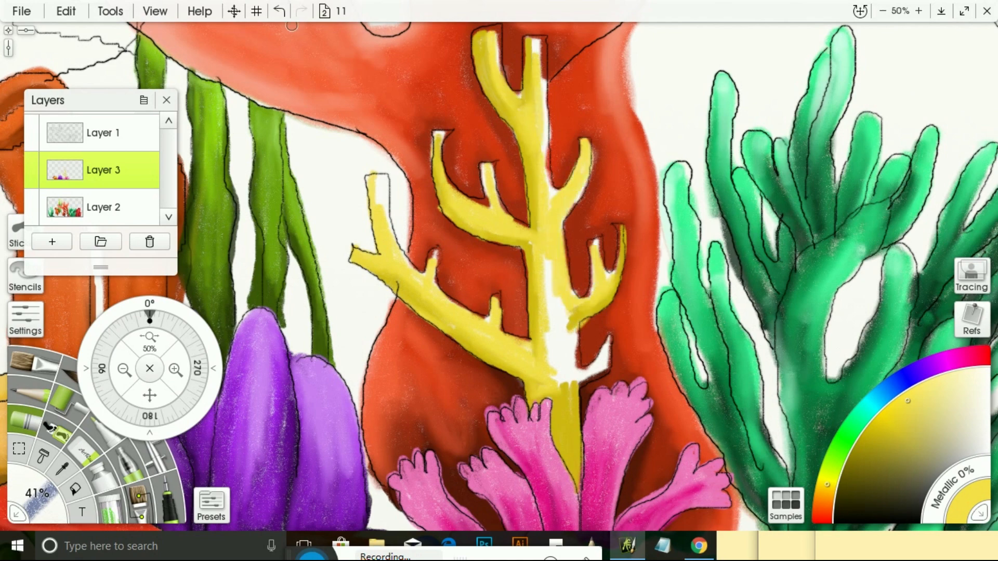
click(279, 11)
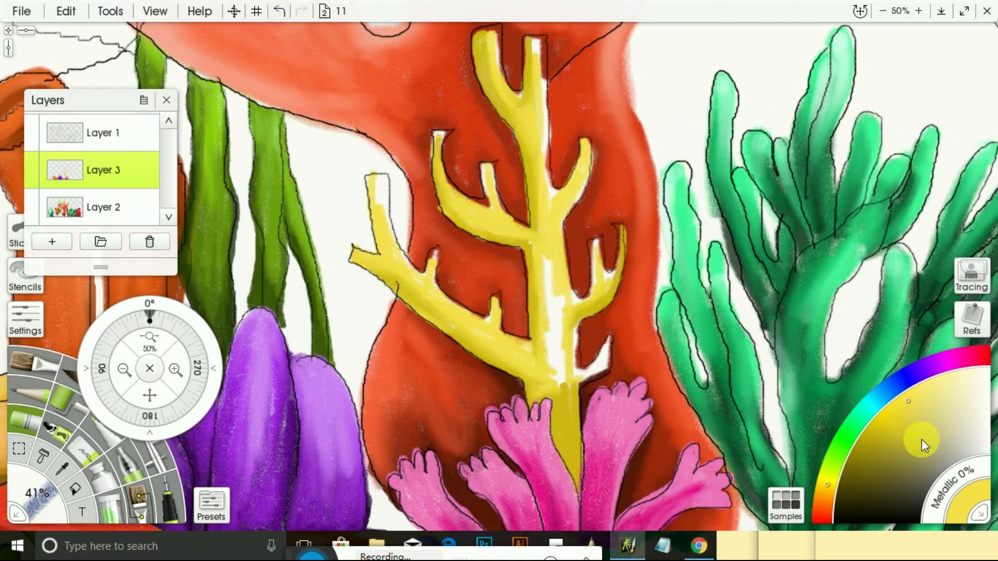
- Fill the branching coral's tips and remaining white gaps in pale yellow with the brush at 20%
click(940, 380)
drag(43, 494, 33, 481)
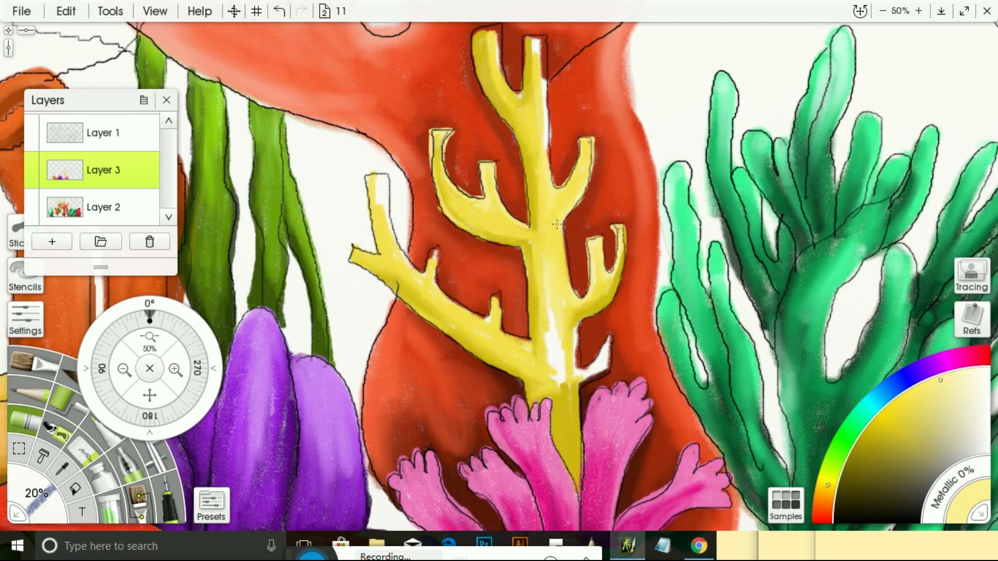
scroll(490, 210, up, 3)
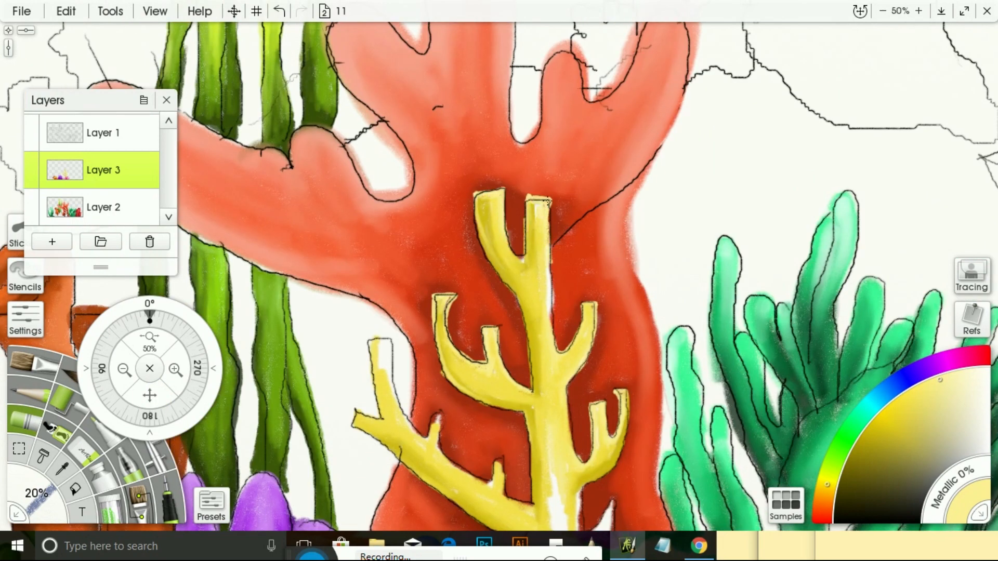
scroll(279, 236, down, 3)
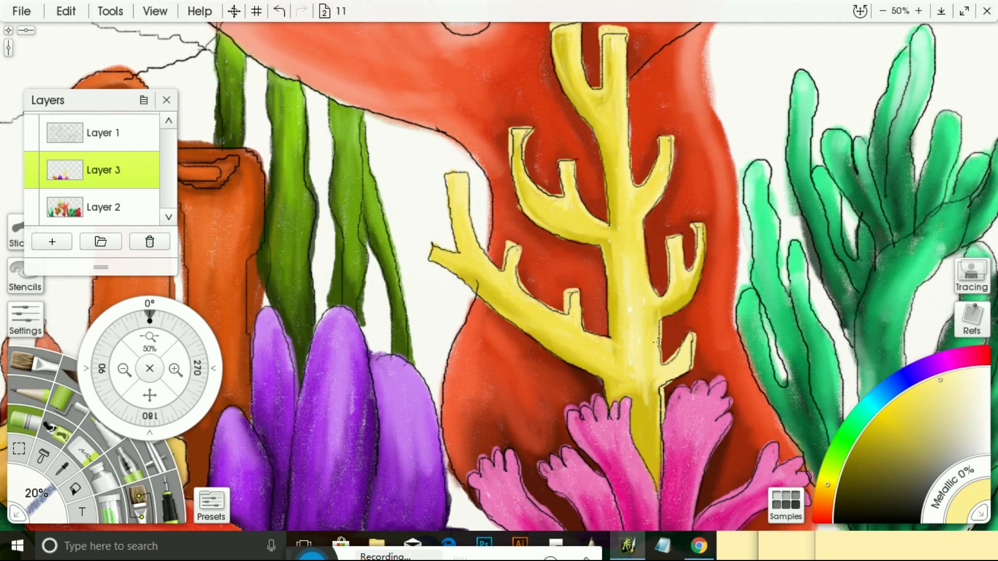
- Add a new layer and place it beneath Layer 2
click(124, 370)
drag(145, 392, 144, 295)
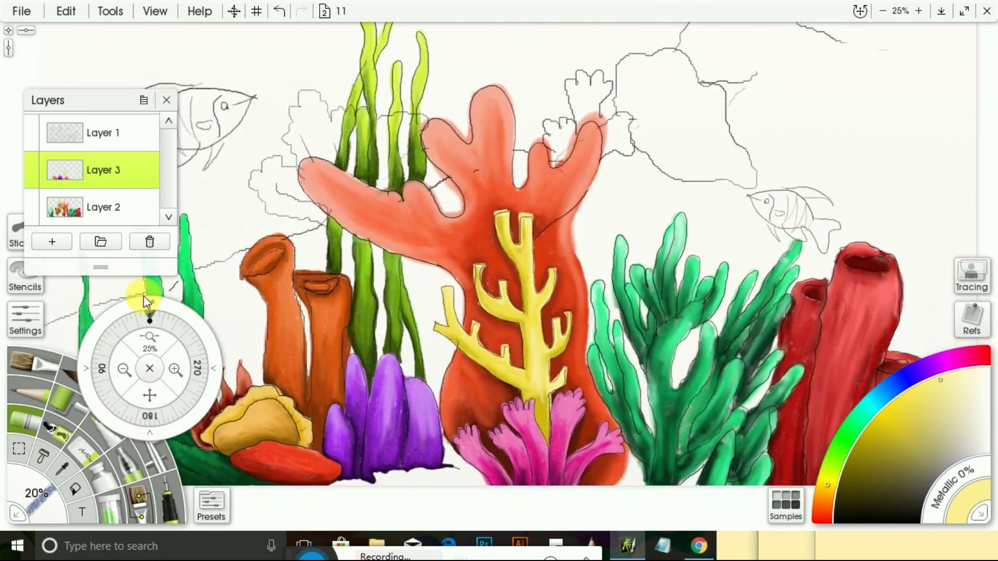
click(52, 242)
drag(103, 170, 103, 221)
- Paint the bases of the small leafy corals behind the large coral's right arm in very dark green
drag(148, 396, 101, 449)
click(836, 458)
click(844, 504)
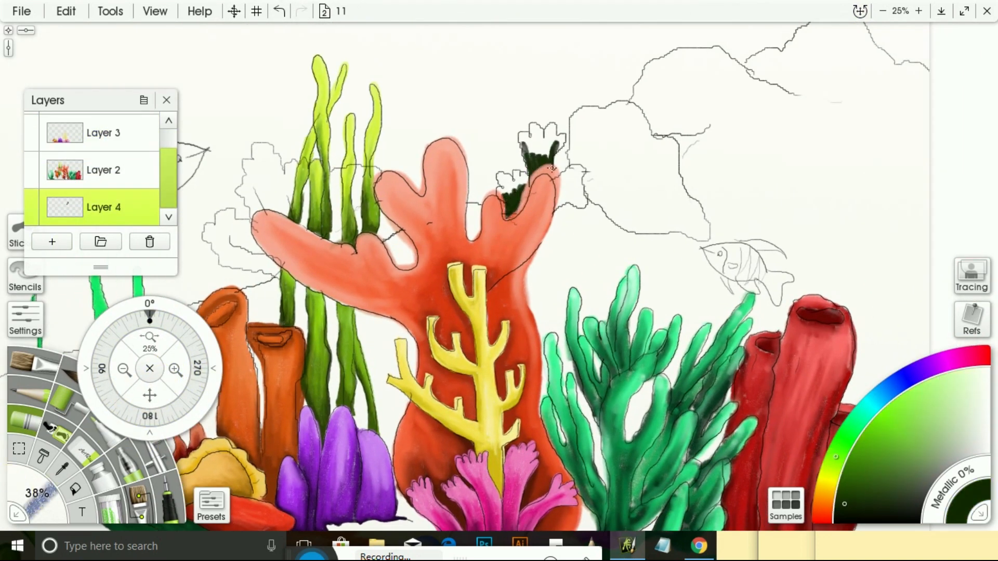
drag(558, 186, 572, 168)
- Paint the small leafy corals in yellow-green with the brush at 48%, lightening toward their tips
click(831, 470)
click(863, 441)
drag(506, 186, 503, 196)
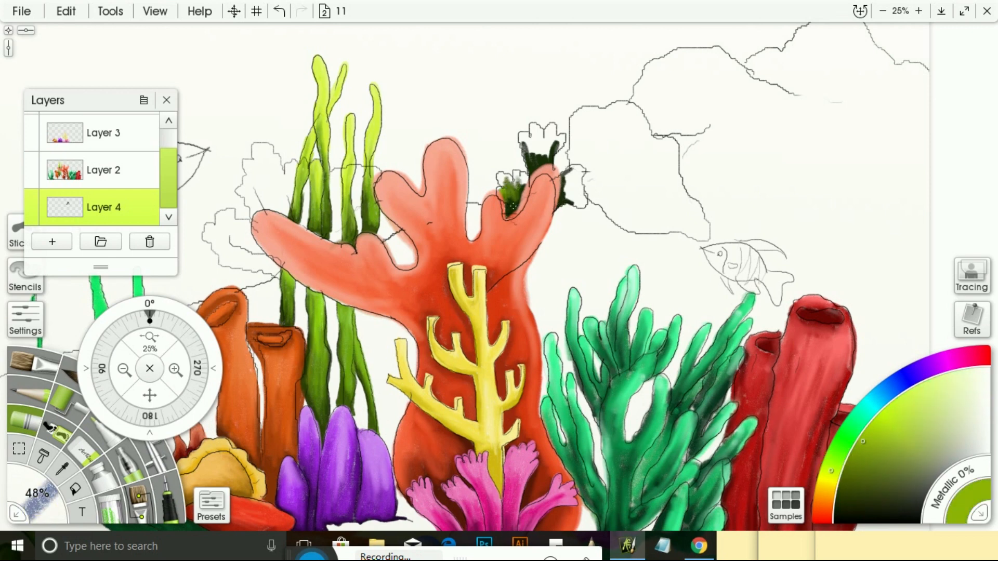
drag(568, 177, 566, 204)
click(913, 398)
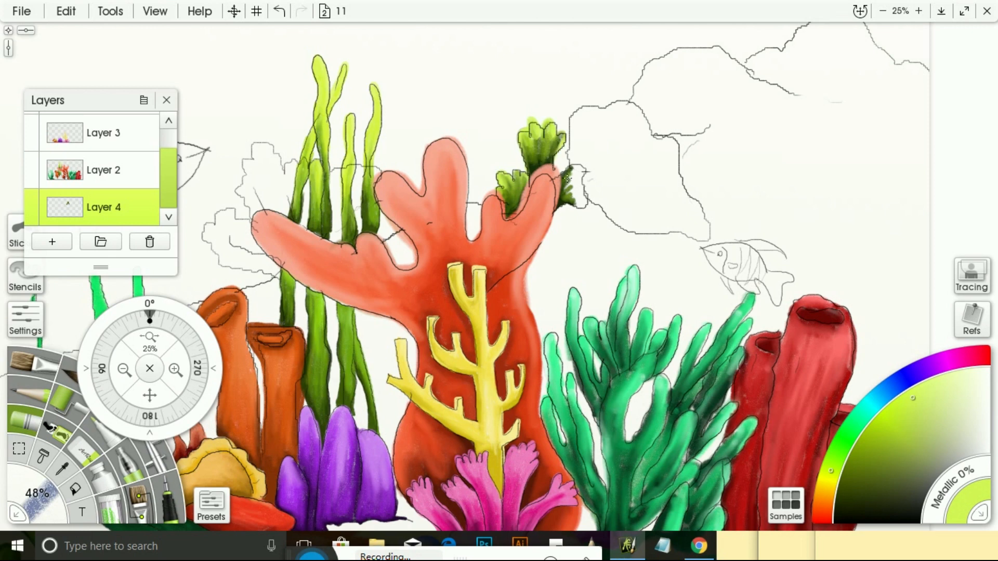
- Paint the leafy corals behind the large coral's left arm with dark purple bases and magenta mid-tones, brush at 66%
drag(150, 395, 317, 337)
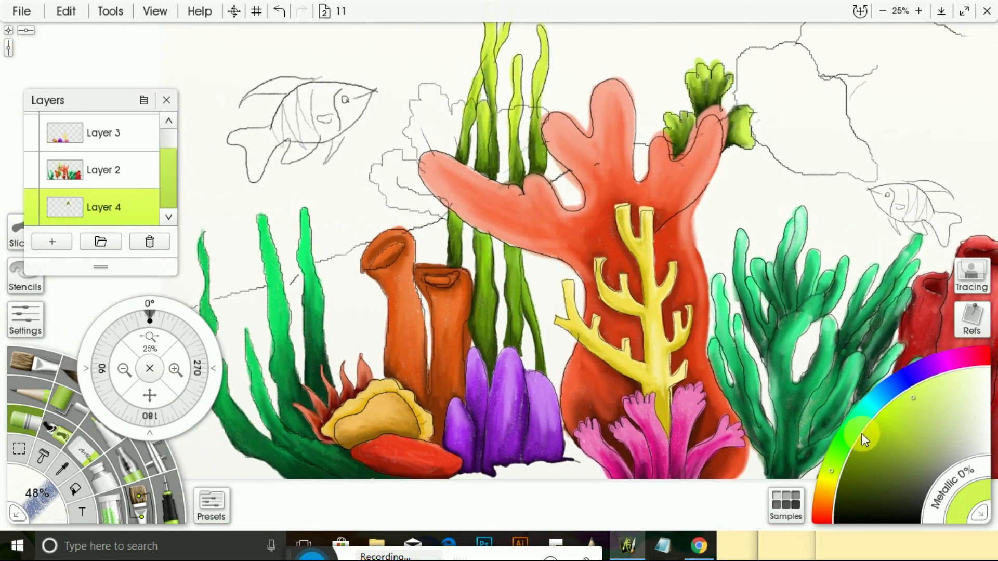
click(855, 467)
click(822, 516)
drag(39, 490, 55, 467)
click(930, 363)
drag(930, 367, 948, 361)
drag(441, 205, 420, 200)
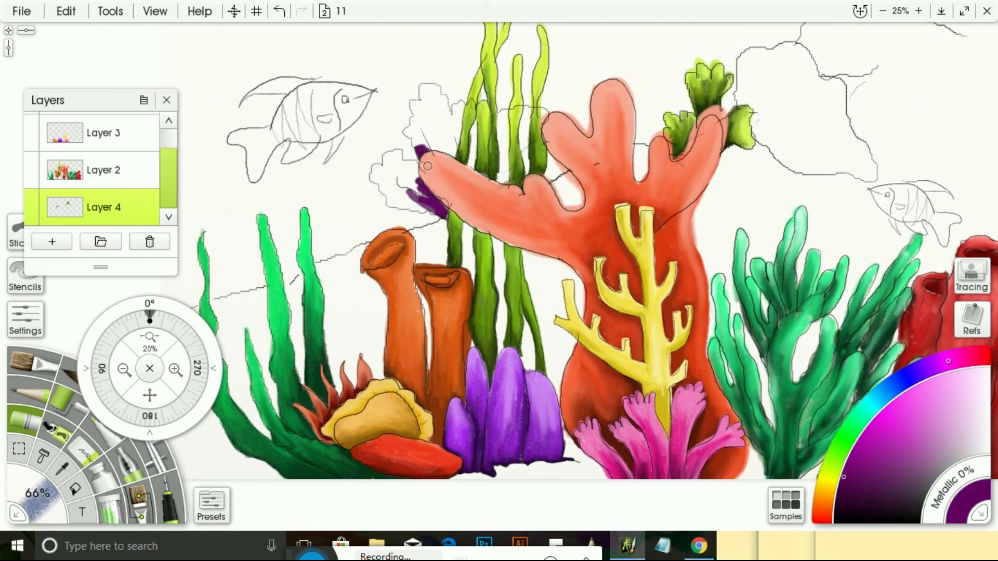
click(867, 427)
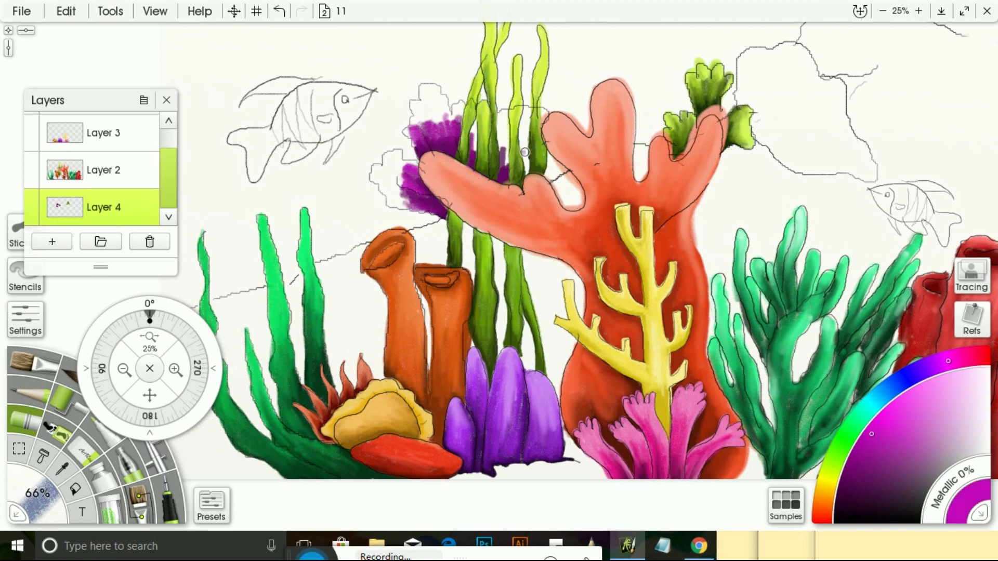
drag(561, 170, 549, 162)
- Fill the outer fronds of the left leafy corals in bright magenta, with light pinkish-violet edges
click(895, 409)
drag(415, 179, 389, 164)
drag(414, 190, 384, 182)
drag(430, 133, 418, 110)
drag(442, 130, 436, 103)
drag(454, 110, 462, 125)
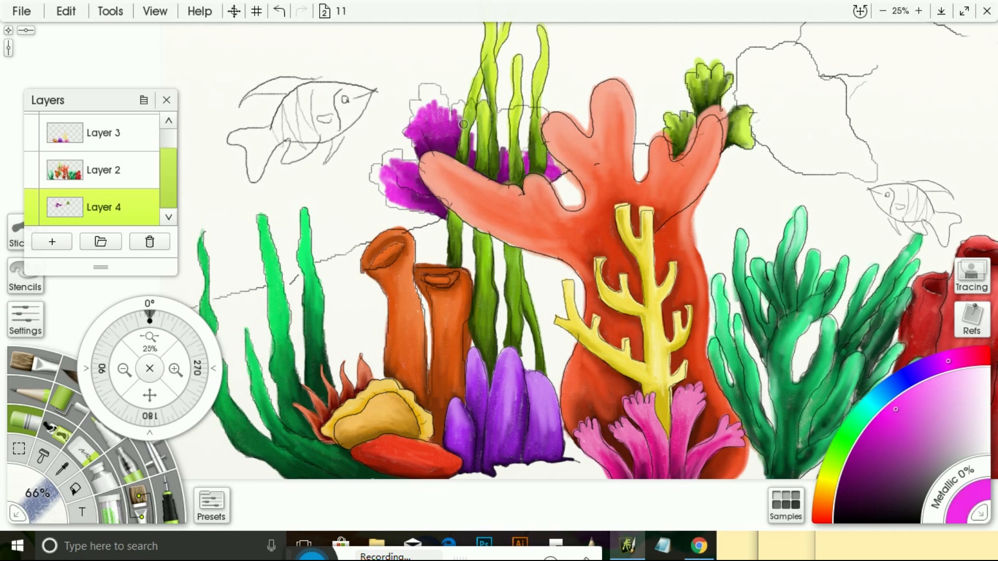
click(928, 390)
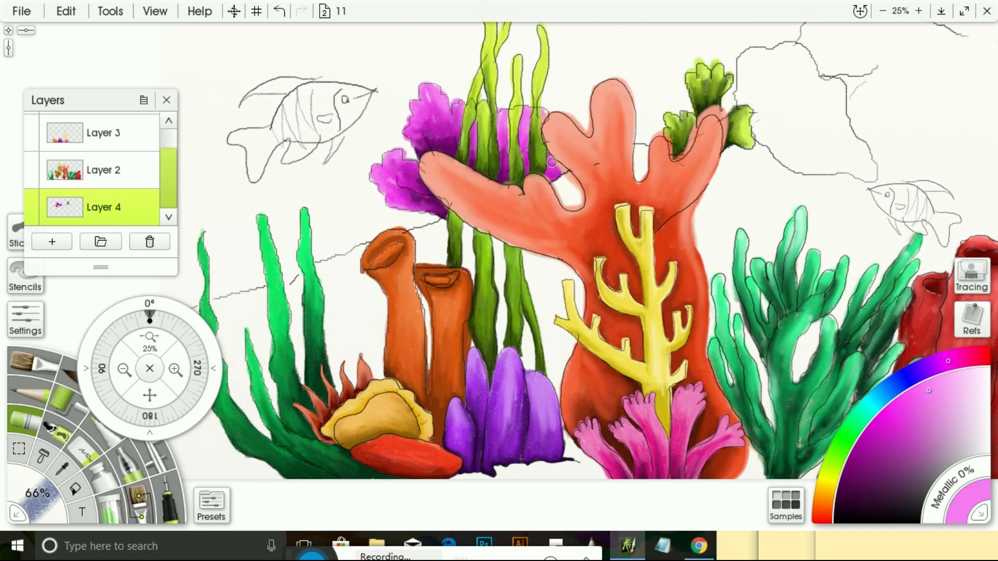
- Add a new layer beneath Layer 4 for the background
drag(150, 395, 90, 439)
click(123, 371)
click(51, 242)
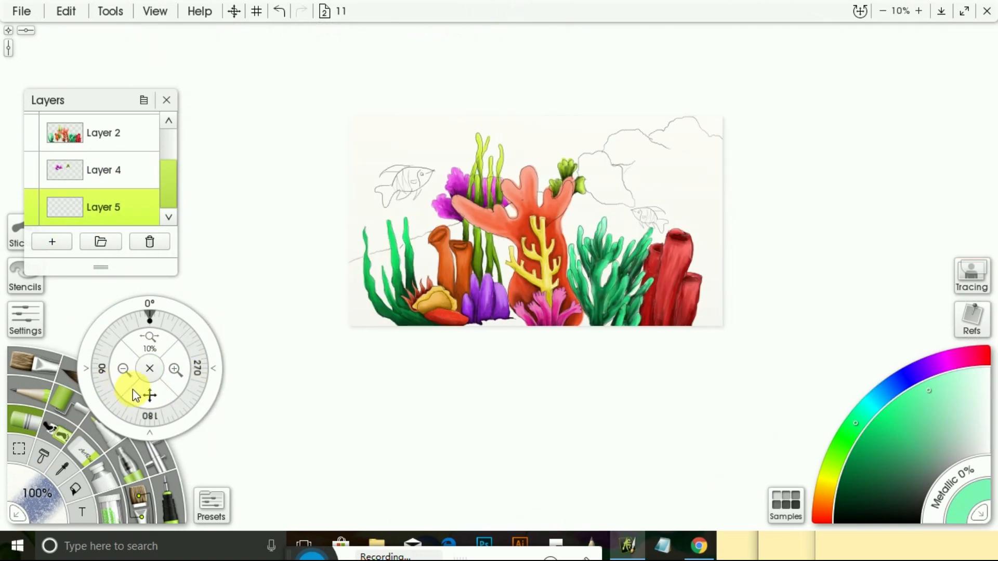
- Shade the left and lower edges of the nearest background rock in ochre with the brush at 100%
click(175, 371)
drag(150, 396, 359, 411)
drag(843, 431, 825, 491)
click(873, 428)
drag(150, 396, 127, 396)
drag(638, 182, 684, 207)
drag(622, 144, 613, 105)
- Shade the edges of the two farther background rocks in ochre
drag(674, 79, 765, 101)
drag(713, 119, 726, 147)
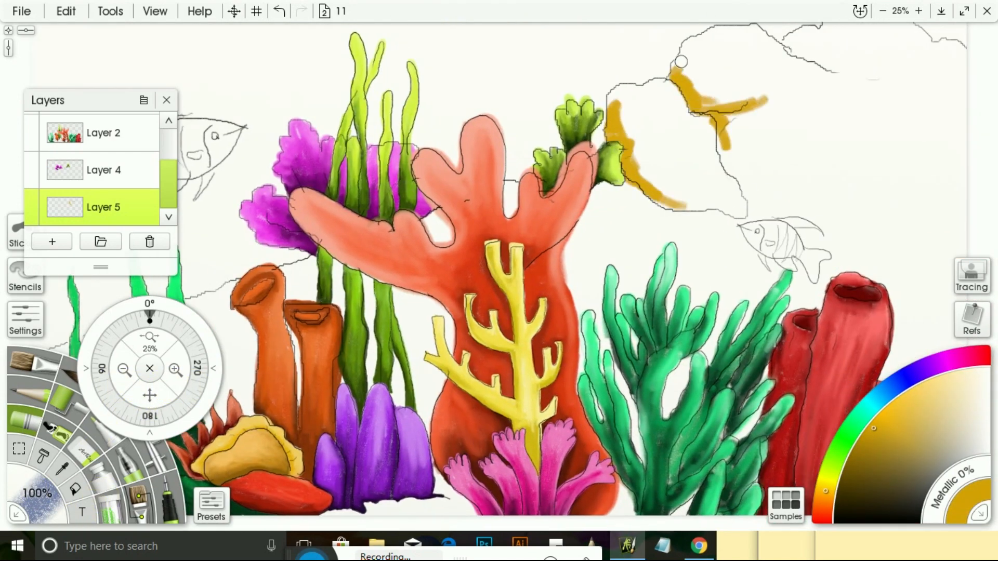
drag(675, 78, 696, 48)
drag(149, 396, 52, 501)
drag(689, 148, 758, 209)
drag(762, 107, 831, 146)
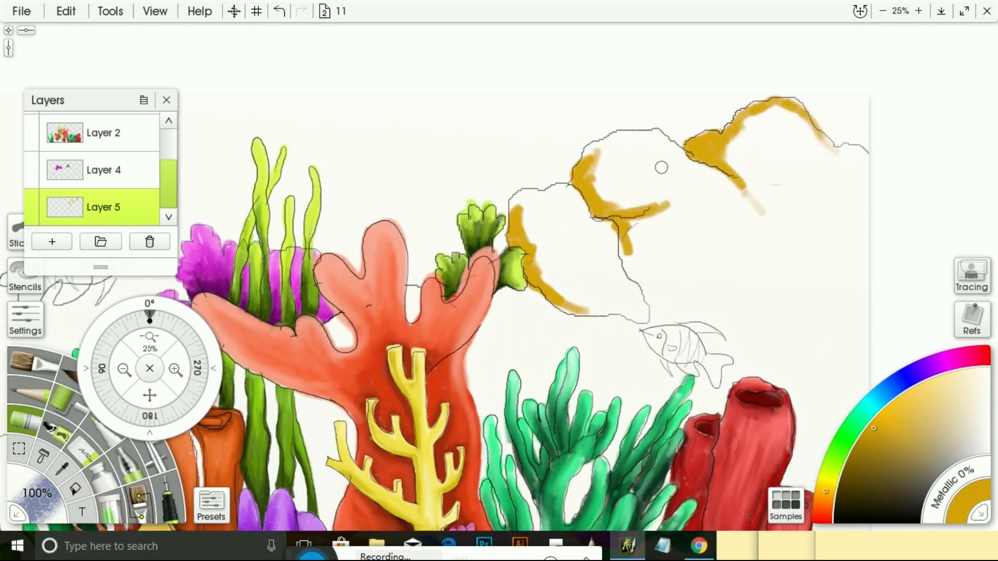
- Paint sand along the bottom of the canvas in ochre and golden yellow, enlarging the brush to 330%
drag(150, 396, 397, 253)
click(124, 370)
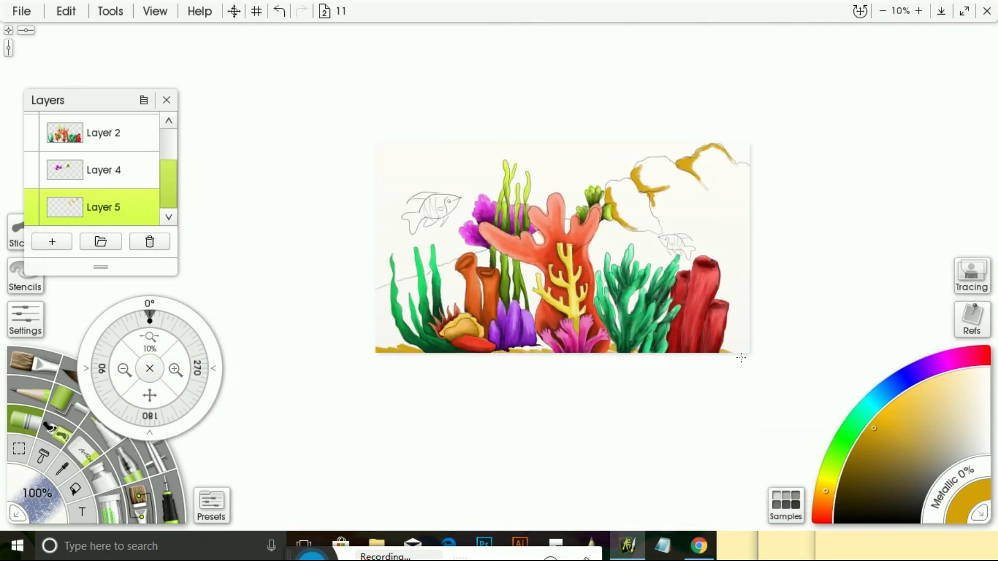
click(902, 409)
mouse_move(149, 396)
mouse_down()
mouse_move(122, 395)
mouse_move(189, 397)
mouse_move(395, 350)
mouse_up()
key(bracketright)
key(bracketright)
key(bracketright)
key(bracketright)
key(bracketright)
key(bracketright)
key(bracketright)
click(175, 370)
drag(324, 398, 415, 389)
drag(655, 402, 724, 410)
- Extend the golden sand behind the green coral and the red tube corals
drag(151, 394, 31, 380)
drag(621, 306, 600, 331)
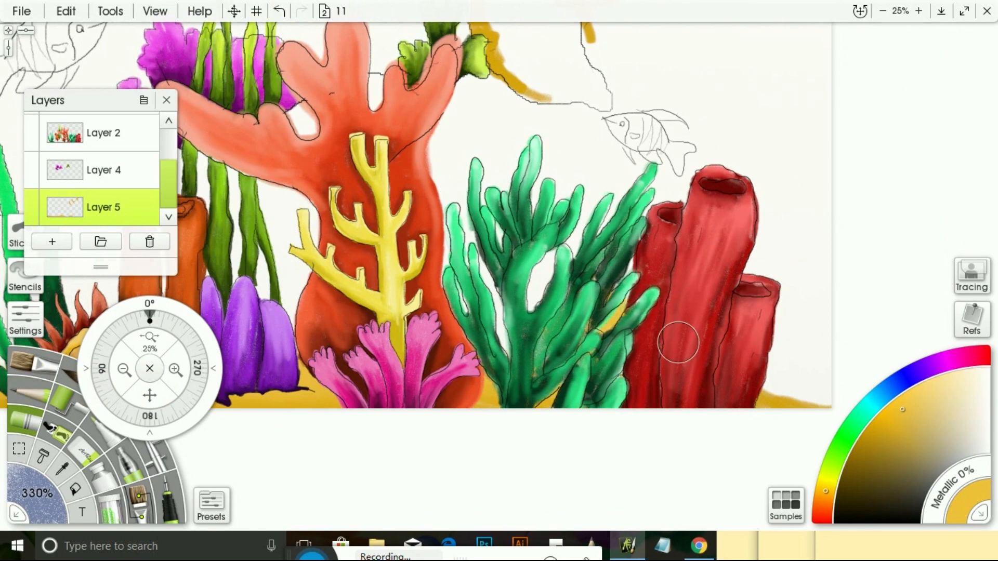
drag(774, 384, 826, 343)
drag(539, 301, 481, 270)
- Lighten the upper edge of the sand behind the left seaweed and corals with pale golden yellow
mouse_move(150, 396)
mouse_down()
mouse_move(333, 369)
mouse_move(552, 398)
mouse_up()
click(918, 393)
drag(340, 340, 301, 361)
drag(481, 306, 540, 311)
drag(694, 291, 693, 317)
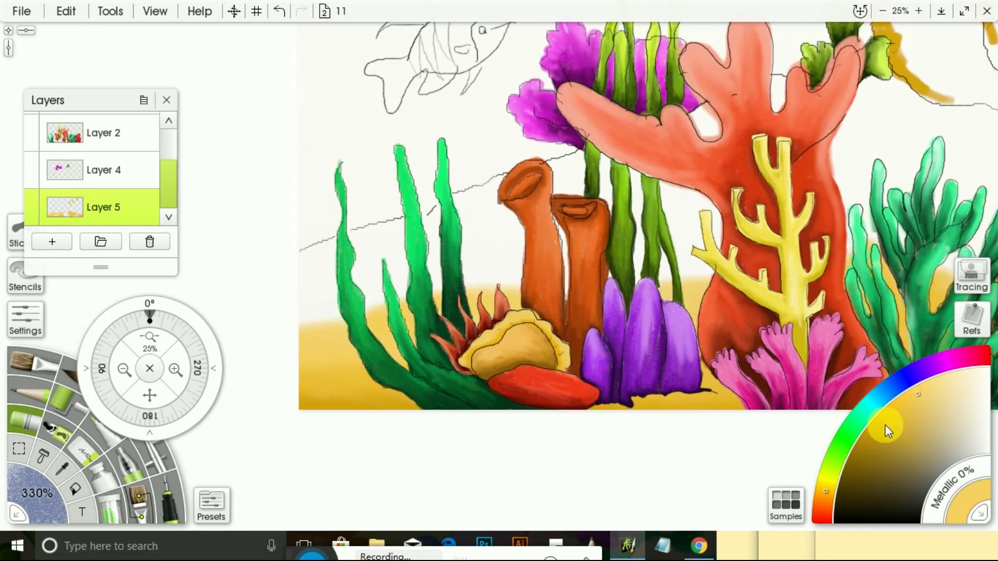
- Darken the sand along the bottom edge of the canvas, beneath the corals, with blackish brown
click(844, 511)
mouse_move(680, 409)
mouse_down()
mouse_move(584, 419)
mouse_move(717, 403)
mouse_move(594, 402)
mouse_up()
drag(408, 410, 315, 402)
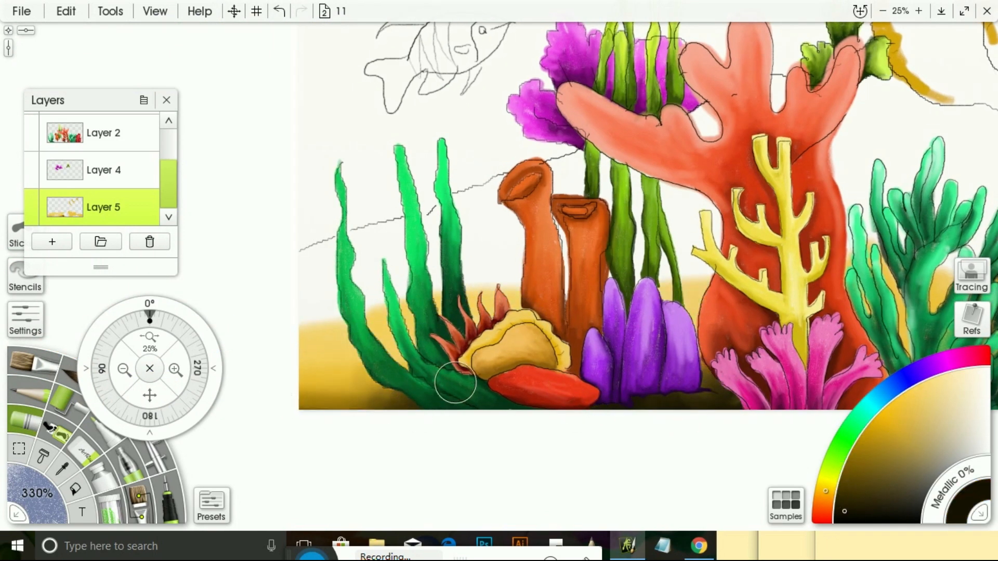
drag(150, 396, 31, 371)
drag(433, 322, 566, 333)
drag(778, 340, 852, 330)
- Build up the sand behind the green and red corals in ochre and lighter golden yellow
click(880, 421)
drag(855, 243, 819, 243)
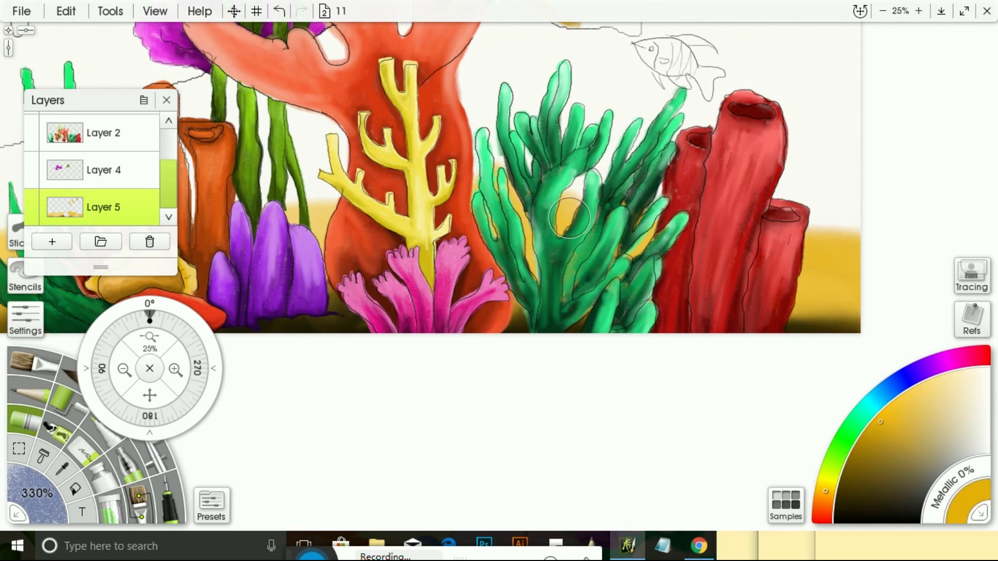
drag(149, 396, 294, 435)
click(912, 398)
mouse_move(977, 276)
mouse_down()
mouse_move(922, 236)
mouse_move(969, 200)
mouse_up()
drag(735, 208, 735, 187)
drag(457, 236, 444, 223)
- Paint the sand dune behind the left seaweed, tube corals and large coral in darker ochre
mouse_move(150, 396)
mouse_down()
mouse_move(196, 402)
mouse_move(307, 470)
mouse_up()
click(124, 370)
click(175, 370)
mouse_move(343, 314)
mouse_down()
mouse_move(301, 337)
mouse_move(339, 315)
mouse_up()
click(875, 440)
drag(397, 278, 307, 353)
drag(463, 259, 481, 288)
mouse_move(617, 270)
mouse_down()
mouse_move(670, 301)
mouse_move(649, 219)
mouse_up()
- Highlight the dune up to its outline in light yellow and pale sand, and close the canvas positioner
click(912, 399)
drag(584, 200, 598, 216)
drag(754, 111, 754, 124)
click(944, 393)
drag(458, 236, 489, 236)
drag(546, 190, 353, 264)
click(150, 369)
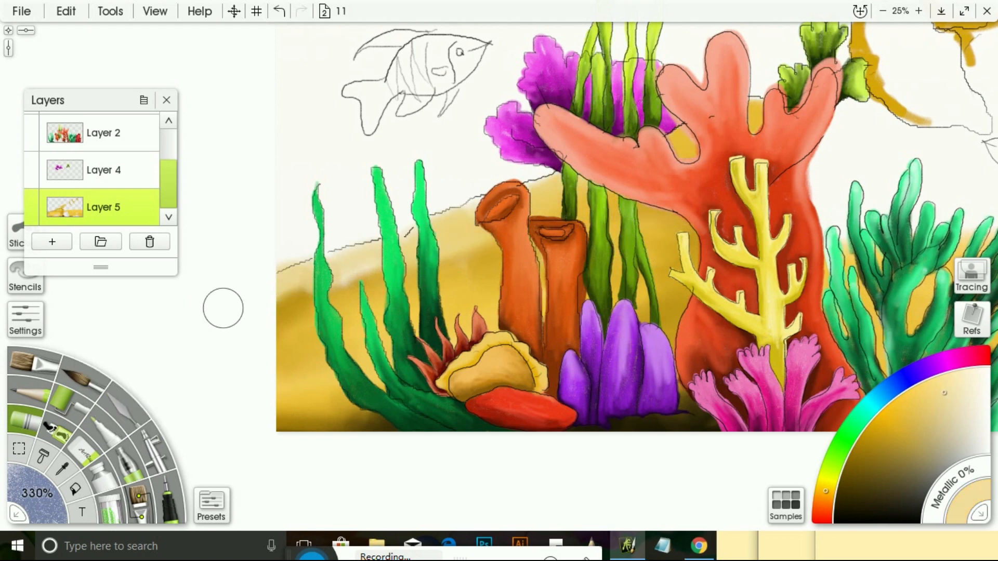
- Finish the light sand on the left dune and block in the background rocks behind the green corals with golden ochre
drag(223, 308, 479, 275)
drag(158, 398, 8, 399)
click(875, 439)
mouse_move(150, 396)
mouse_down()
mouse_move(46, 398)
mouse_move(71, 458)
mouse_up()
click(910, 401)
drag(525, 117, 577, 189)
mouse_move(150, 396)
mouse_down()
mouse_move(122, 434)
mouse_move(77, 543)
mouse_up()
drag(535, 200, 592, 201)
drag(660, 176, 717, 161)
mouse_move(759, 187)
mouse_down()
mouse_move(615, 276)
mouse_move(449, 323)
mouse_up()
drag(442, 322, 418, 415)
- Paint the sand behind the green branching coral and red tube corals in dark ochre and lighter golden yellow
click(866, 461)
mouse_move(769, 434)
mouse_down()
mouse_move(545, 450)
mouse_move(442, 408)
mouse_up()
drag(728, 408, 798, 413)
click(911, 405)
mouse_move(439, 385)
mouse_down()
mouse_move(483, 361)
mouse_move(743, 390)
mouse_move(602, 335)
mouse_up()
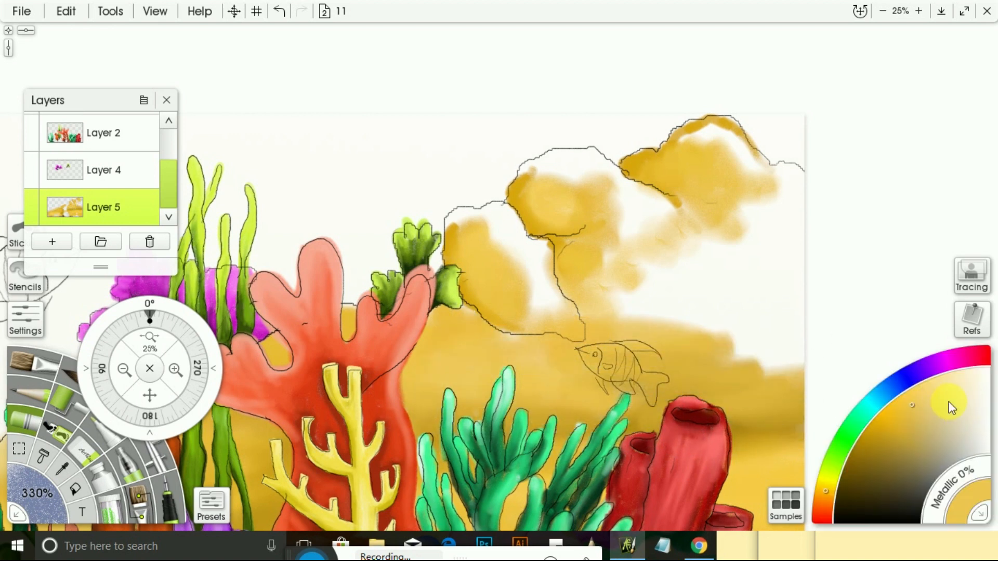
- Fill the bodies of the background rocks and the sand slope with light yellow and pale sand tones
click(949, 402)
drag(520, 234, 543, 317)
drag(622, 274, 608, 174)
drag(701, 338, 795, 344)
click(971, 389)
mouse_move(691, 161)
mouse_down()
mouse_move(709, 134)
mouse_move(797, 187)
mouse_up()
drag(779, 249, 655, 286)
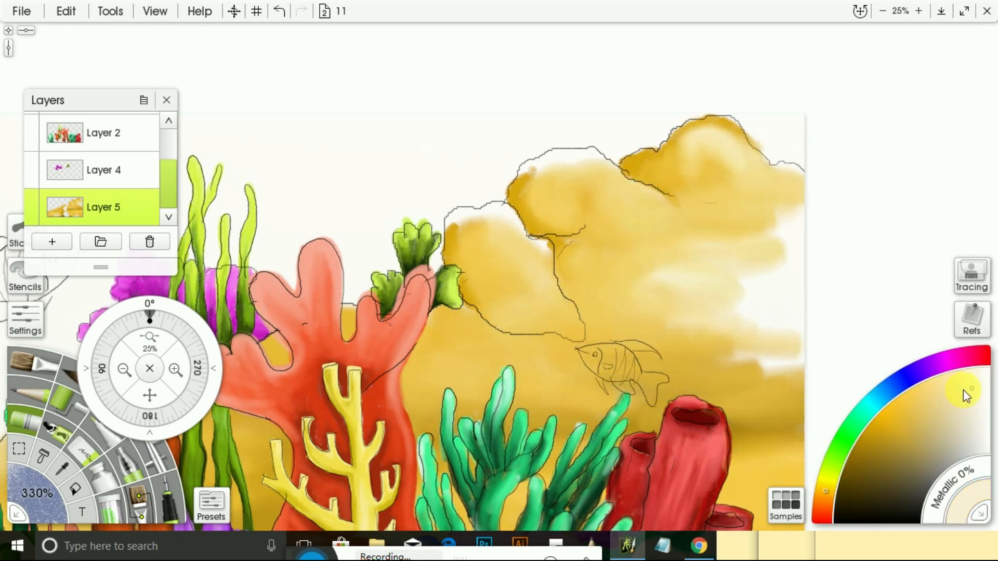
- Extend the pale cream highlights out to the rock outlines and across the sand around the small fish
click(966, 382)
drag(743, 332, 789, 166)
drag(670, 156, 650, 194)
drag(592, 163, 527, 182)
mouse_move(509, 221)
mouse_down()
mouse_move(469, 221)
mouse_move(519, 234)
mouse_up()
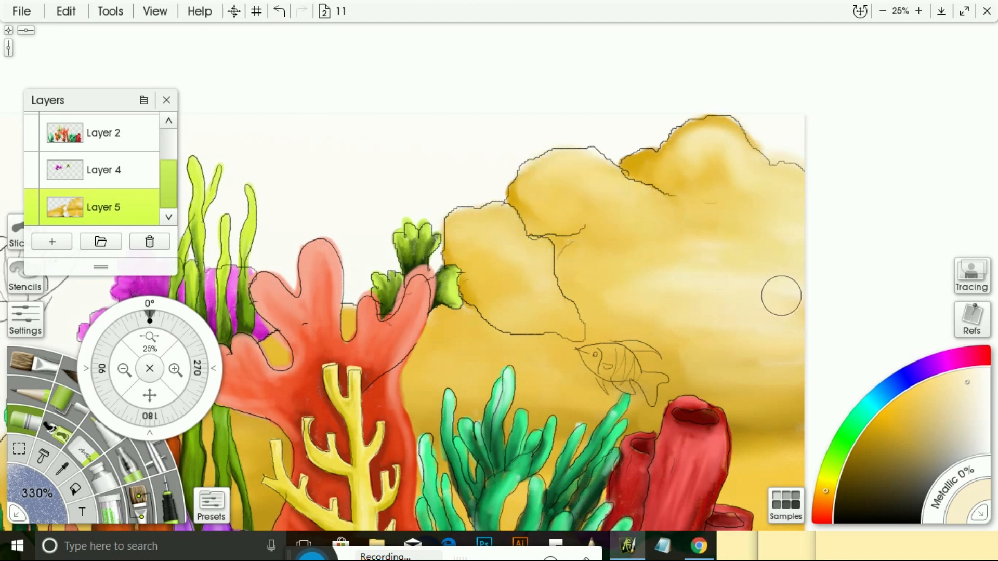
drag(753, 360, 642, 361)
drag(746, 432, 795, 431)
- Shade the lower edge of the nearest rock and the creases between the background rocks with dark brownish ochre
click(865, 427)
drag(572, 332, 496, 335)
click(856, 475)
click(846, 473)
drag(470, 302, 570, 334)
mouse_move(509, 288)
mouse_down()
mouse_move(468, 317)
mouse_move(568, 331)
mouse_up()
click(863, 451)
mouse_move(572, 240)
mouse_down()
mouse_move(556, 278)
mouse_move(598, 327)
mouse_up()
mouse_move(660, 190)
mouse_down()
mouse_move(701, 196)
mouse_move(694, 160)
mouse_up()
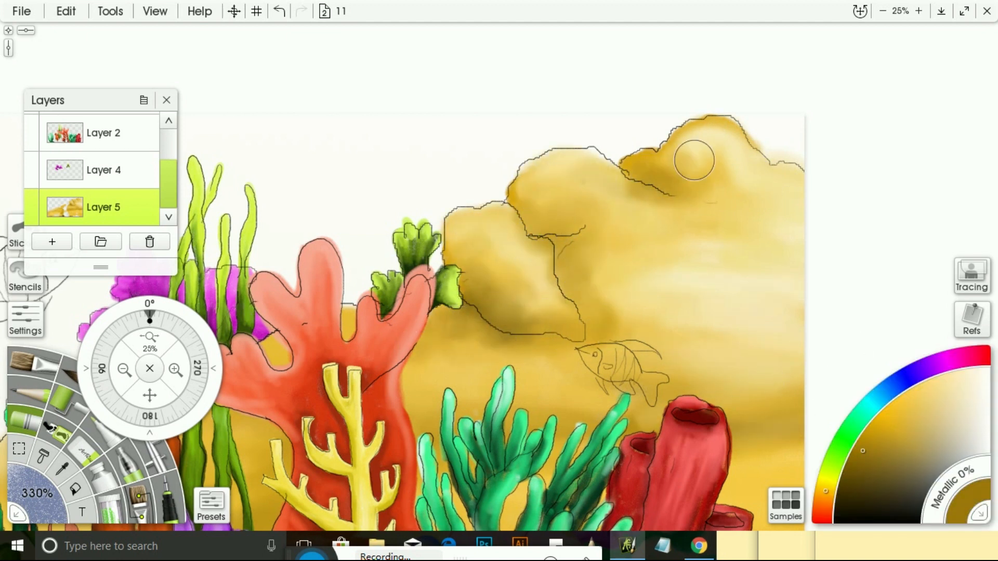
drag(709, 196, 684, 201)
drag(612, 183, 550, 208)
- Shade the sand around the large coral with dark ochre
mouse_move(150, 395)
mouse_down()
mouse_move(372, 356)
mouse_move(430, 335)
mouse_up()
mouse_move(530, 356)
mouse_down()
mouse_move(564, 387)
mouse_move(543, 390)
mouse_up()
drag(442, 359, 440, 371)
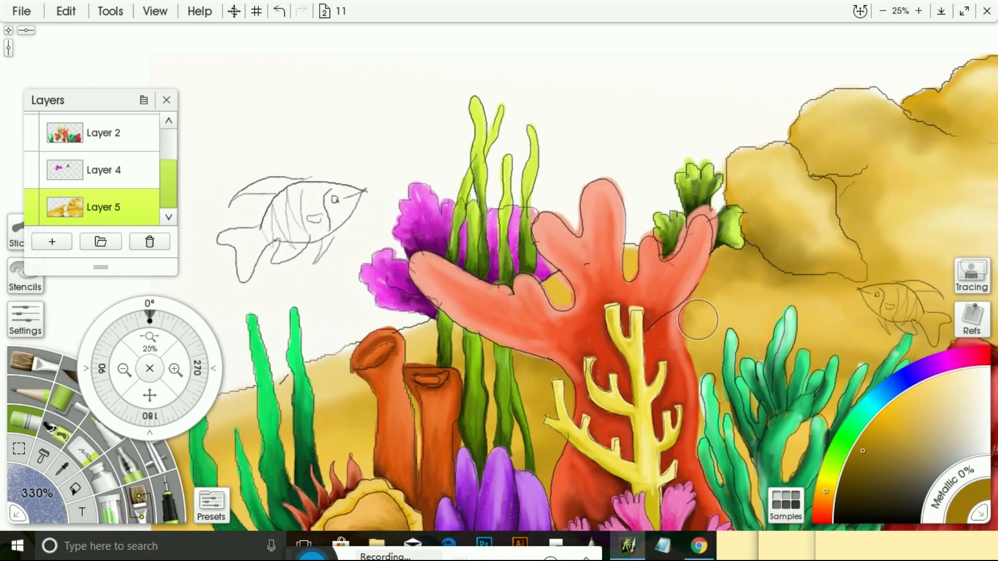
drag(698, 319, 768, 301)
drag(895, 237, 527, 258)
- Blend golden ochre midtones over the background rocks and the slope beside them
click(890, 425)
mouse_move(527, 186)
mouse_down()
mouse_move(527, 258)
mouse_move(585, 261)
mouse_up()
drag(604, 113, 631, 130)
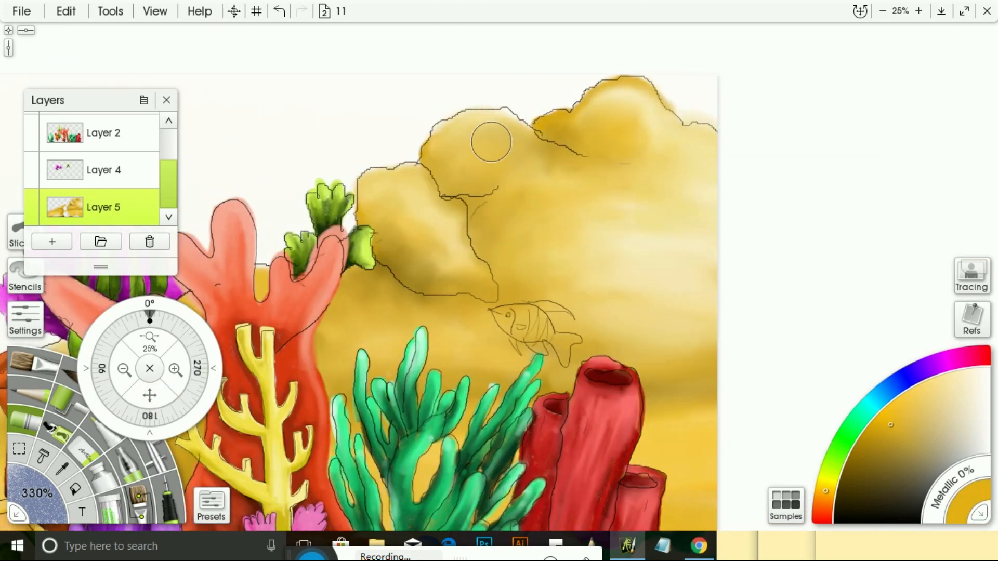
drag(595, 266, 717, 217)
- Brighten the left dune with light golden yellow and shade the sand around the seaweed and tube corals in dark ochre
click(905, 407)
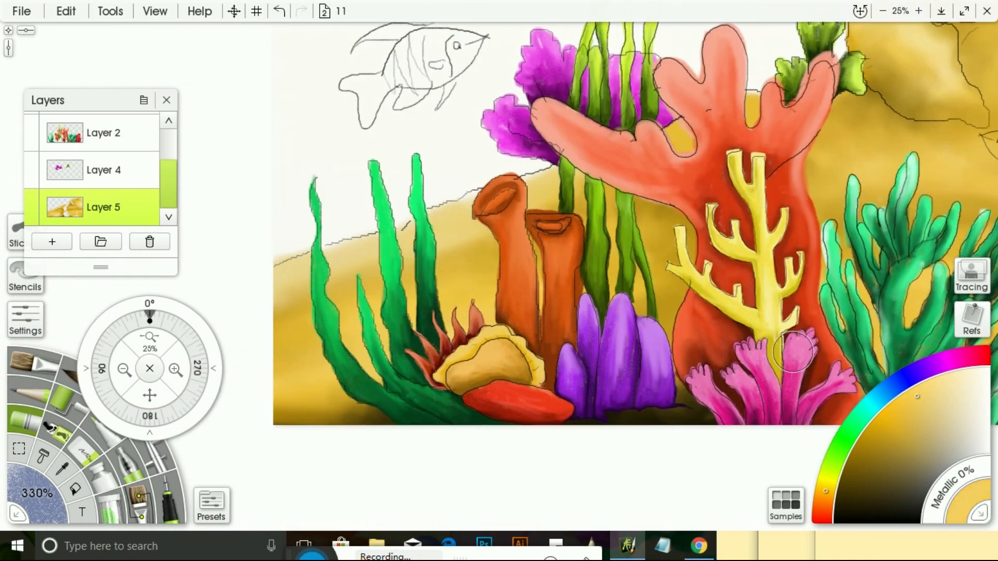
drag(294, 309, 332, 290)
drag(459, 244, 501, 215)
drag(149, 395, 102, 401)
click(867, 452)
mouse_move(429, 320)
mouse_down()
mouse_move(441, 317)
mouse_move(428, 281)
mouse_up()
drag(307, 351, 294, 361)
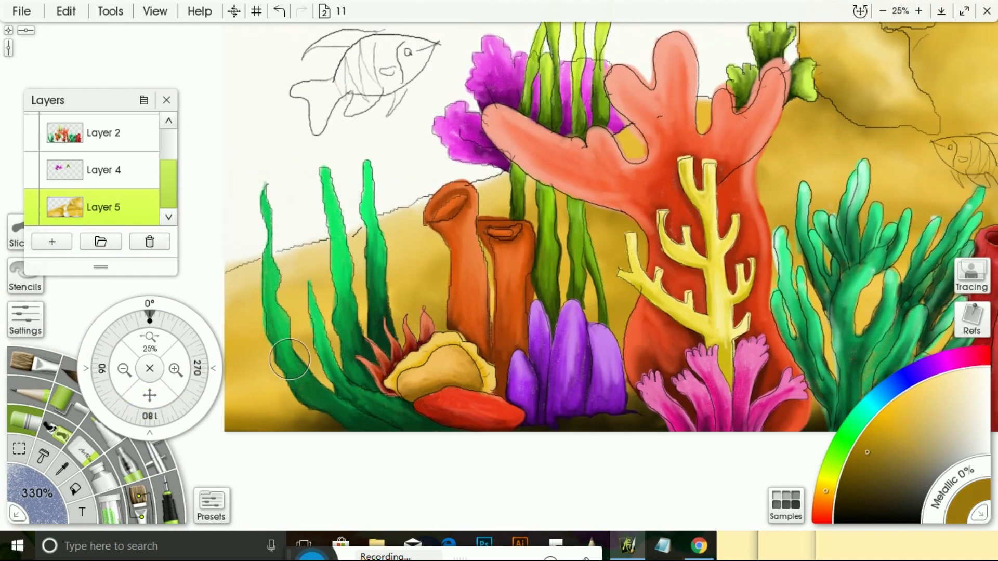
drag(423, 235, 404, 240)
drag(499, 208, 516, 206)
- Shade the sand between the large coral and green coral and beside the red tube corals with dark ochre
drag(150, 395, 56, 416)
drag(124, 385, 2, 403)
drag(156, 399, 72, 412)
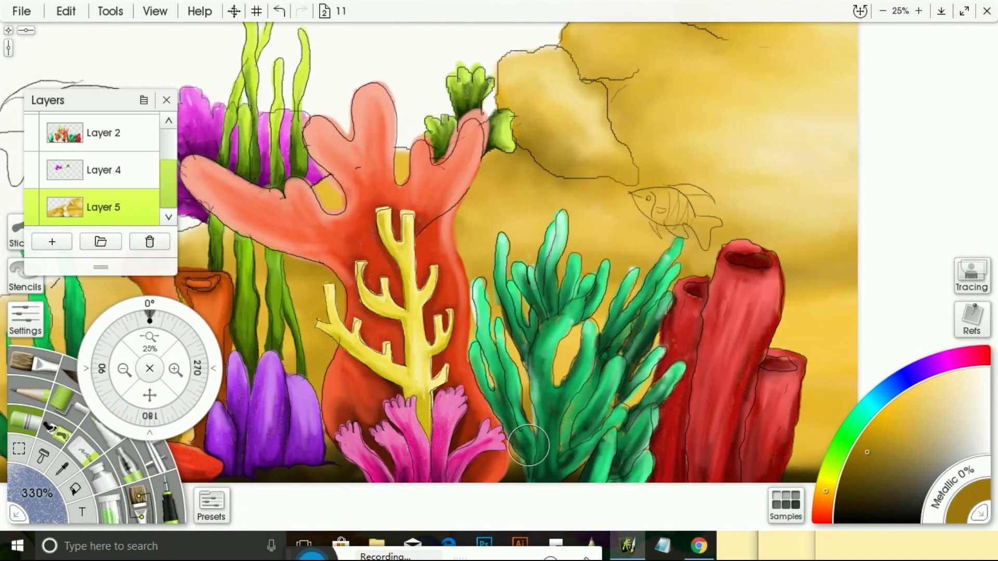
mouse_move(512, 344)
mouse_down()
mouse_move(520, 366)
mouse_move(570, 346)
mouse_up()
mouse_move(790, 359)
mouse_down()
mouse_move(785, 417)
mouse_move(803, 448)
mouse_up()
mouse_move(793, 333)
mouse_down()
mouse_move(812, 448)
mouse_move(840, 362)
mouse_up()
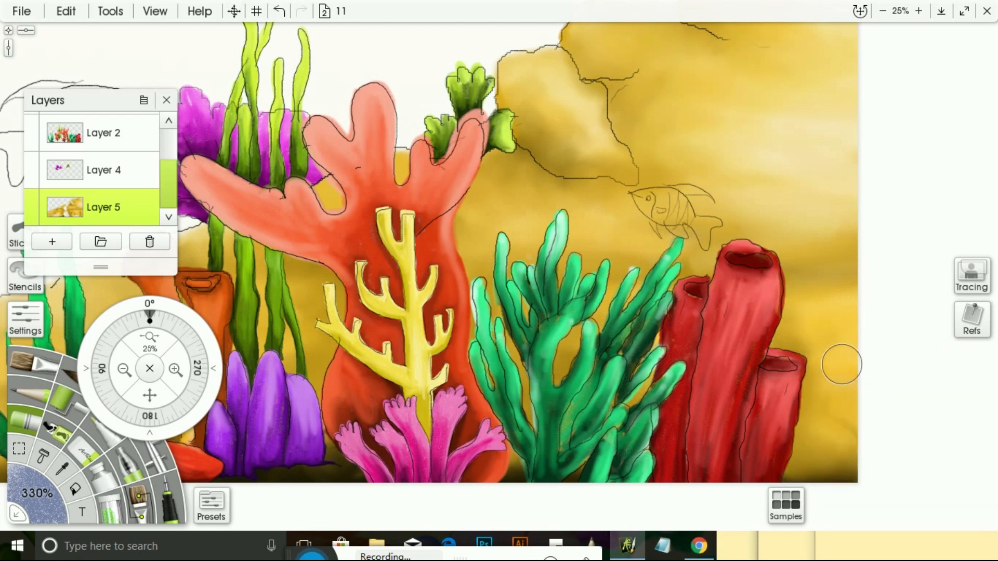
- Save the painting
click(125, 368)
click(23, 13)
click(55, 90)
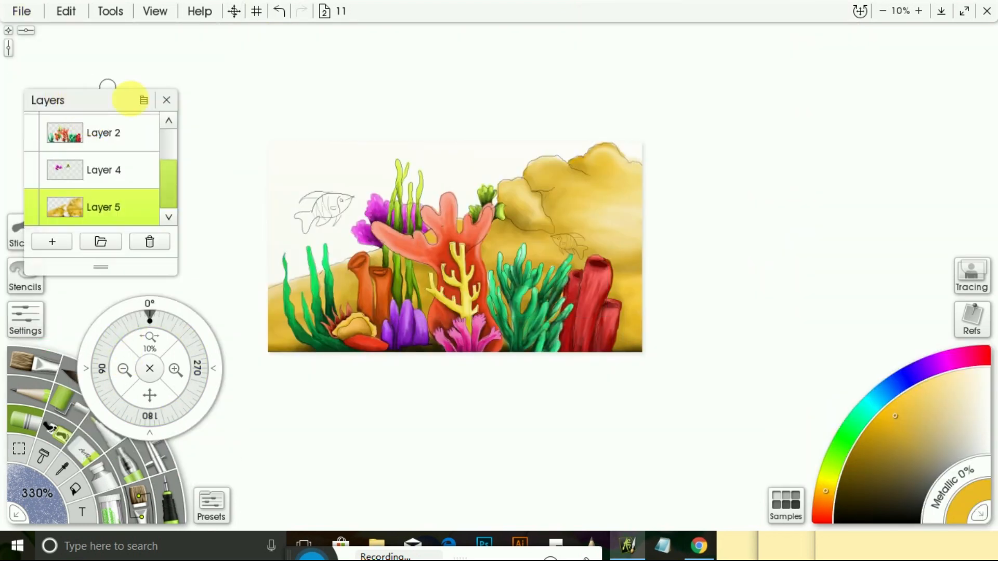
drag(292, 557, 305, 457)
click(322, 474)
drag(454, 505, 455, 558)
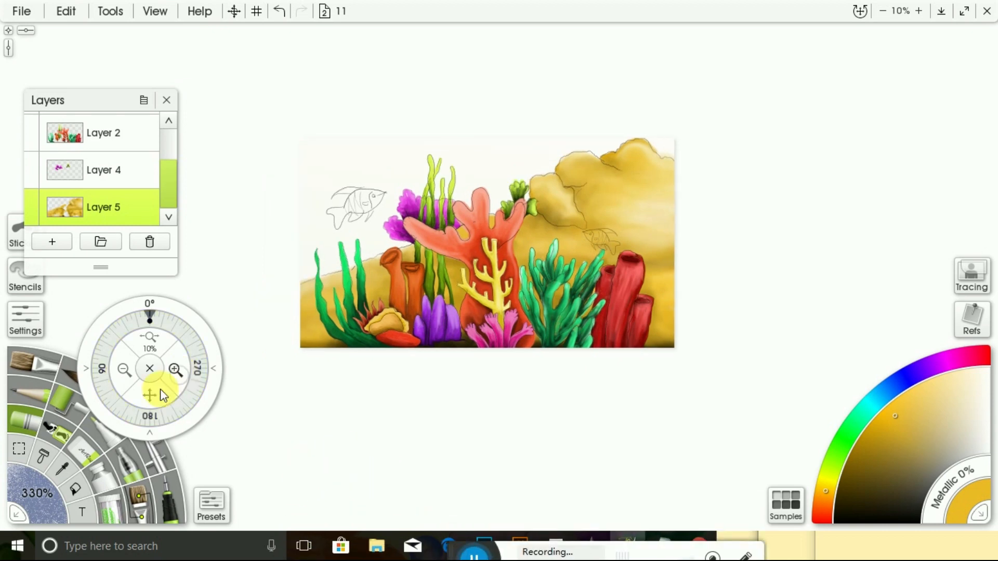
- Add a new layer and move it beneath the sand and rock layer, Layer 5
click(176, 370)
drag(150, 395, 265, 468)
click(54, 242)
drag(168, 180, 169, 195)
drag(104, 170, 104, 213)
drag(151, 395, 166, 411)
click(124, 369)
- Paint the water along the dune and rock outlines in teal, darkened with deep teal near the horizon
drag(893, 387, 869, 417)
drag(328, 316, 432, 284)
drag(520, 251, 578, 207)
drag(602, 192, 652, 183)
drag(677, 187, 695, 195)
click(848, 481)
drag(327, 319, 432, 288)
drag(517, 252, 563, 224)
drag(610, 196, 694, 197)
- Paint medium teal bands of water above the dark horizon, from the dune up to the rocks
click(871, 445)
mouse_move(382, 290)
mouse_down()
mouse_move(327, 295)
mouse_move(439, 278)
mouse_up()
drag(330, 278, 421, 255)
drag(482, 247, 530, 231)
mouse_move(483, 225)
mouse_down()
mouse_move(626, 189)
mouse_move(694, 183)
mouse_up()
- Fill the remaining water up to the top of the canvas with bright turquoise
click(894, 414)
mouse_move(450, 206)
mouse_down()
mouse_move(339, 217)
mouse_move(333, 259)
mouse_up()
drag(330, 271, 377, 286)
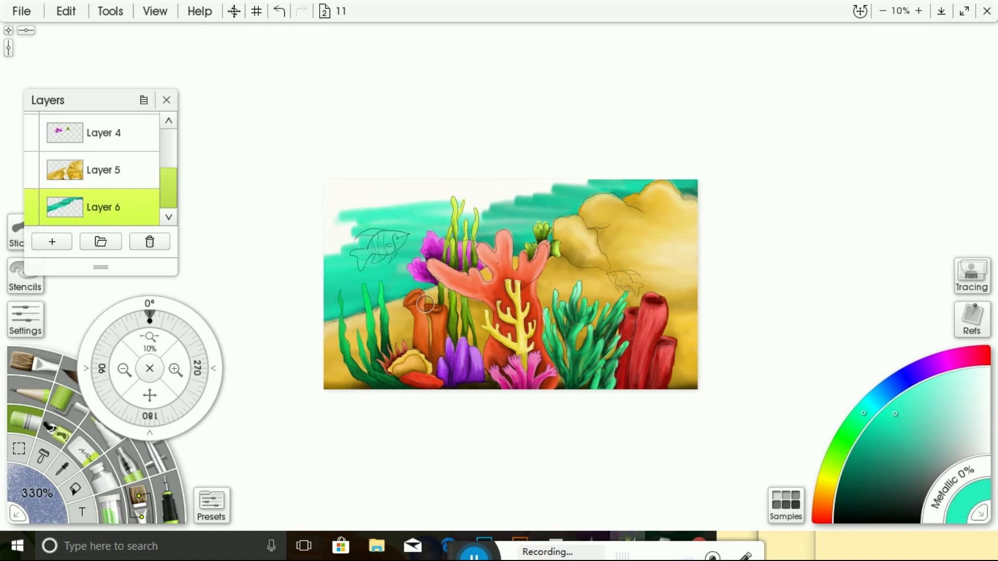
mouse_move(512, 207)
mouse_down()
mouse_move(435, 211)
mouse_move(585, 184)
mouse_up()
drag(494, 186, 333, 200)
drag(395, 207, 327, 228)
drag(359, 246, 326, 258)
drag(437, 185, 484, 184)
- Streak pale aqua highlights across the water around the large fish and along the top of the canvas
click(944, 386)
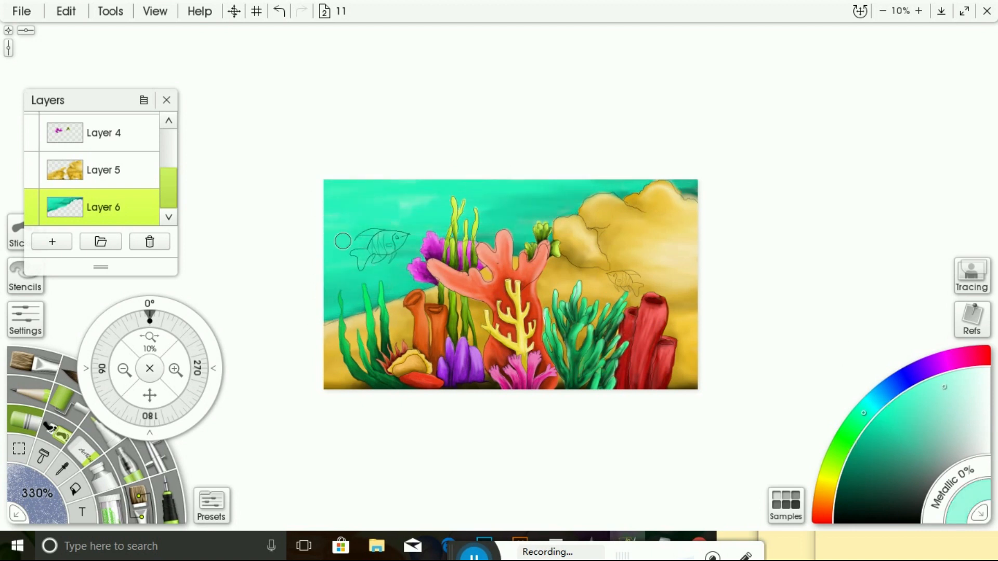
drag(343, 240, 384, 259)
mouse_move(372, 265)
mouse_down()
mouse_move(326, 291)
mouse_move(419, 273)
mouse_up()
mouse_move(418, 255)
mouse_down()
mouse_move(316, 234)
mouse_move(444, 209)
mouse_up()
drag(395, 208, 328, 193)
drag(327, 192, 485, 191)
mouse_move(584, 193)
mouse_down()
mouse_move(541, 196)
mouse_move(644, 185)
mouse_up()
- Add another new layer and move it directly beneath the line art layer, Layer 1
drag(160, 387, 146, 367)
click(52, 242)
mouse_move(111, 208)
mouse_down()
mouse_move(115, 129)
mouse_move(117, 150)
mouse_up()
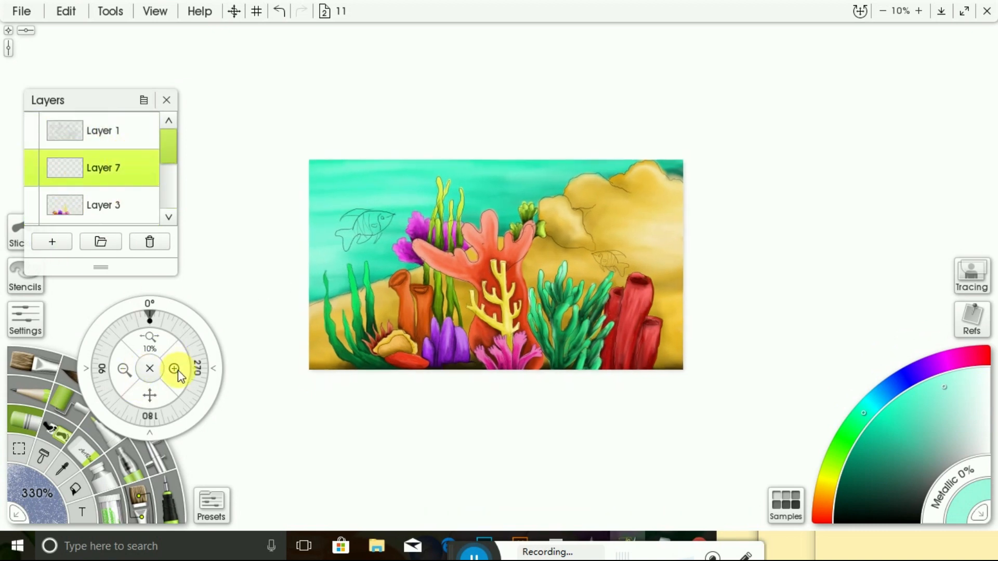
- Set the tool size to 30% and paint the left fish's face and body stripes in golden and light yellow
click(177, 371)
drag(58, 483, 30, 488)
click(824, 497)
click(886, 419)
click(826, 487)
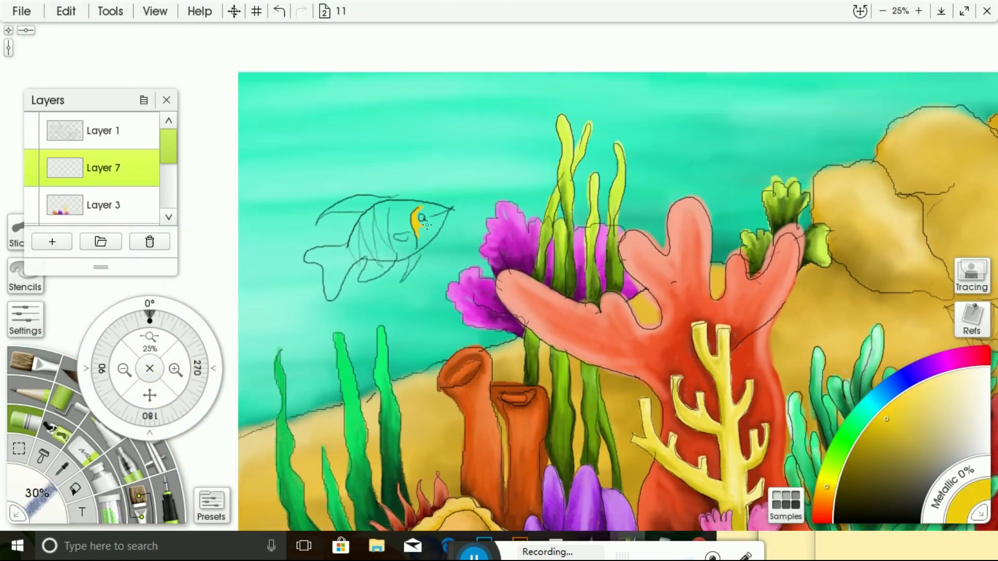
click(920, 395)
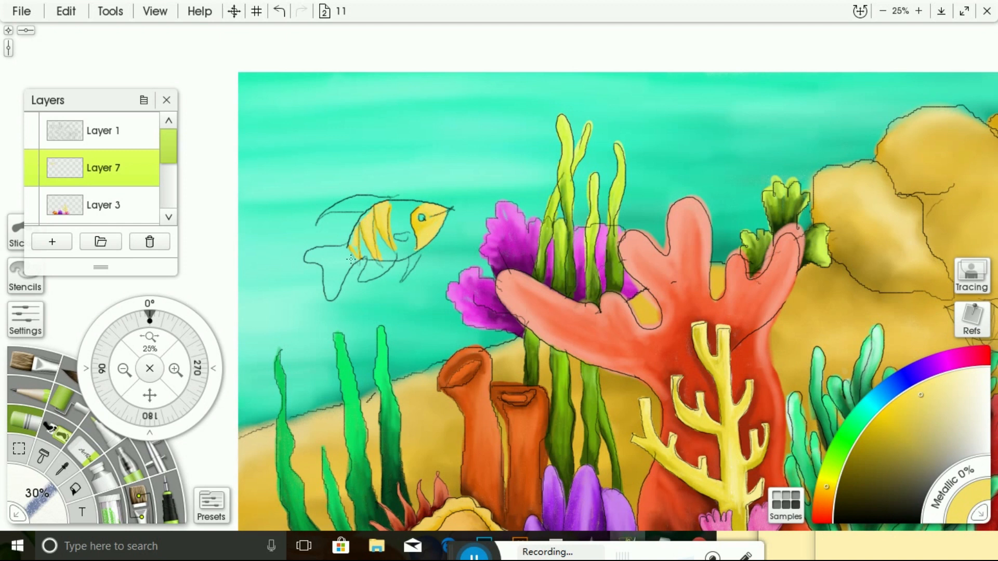
- Paint dark orange along the left fish's top fin, tail base and the bands between its yellow stripes
click(823, 507)
click(873, 425)
mouse_move(365, 206)
mouse_down()
mouse_move(356, 207)
mouse_move(379, 204)
mouse_up()
mouse_move(356, 248)
mouse_down()
mouse_move(326, 251)
mouse_move(345, 268)
mouse_move(375, 226)
mouse_move(388, 253)
mouse_up()
mouse_move(391, 232)
mouse_down()
mouse_move(399, 258)
mouse_move(412, 253)
mouse_up()
- Build up the left fish's body band, top fin and tail with brighter orange
click(901, 404)
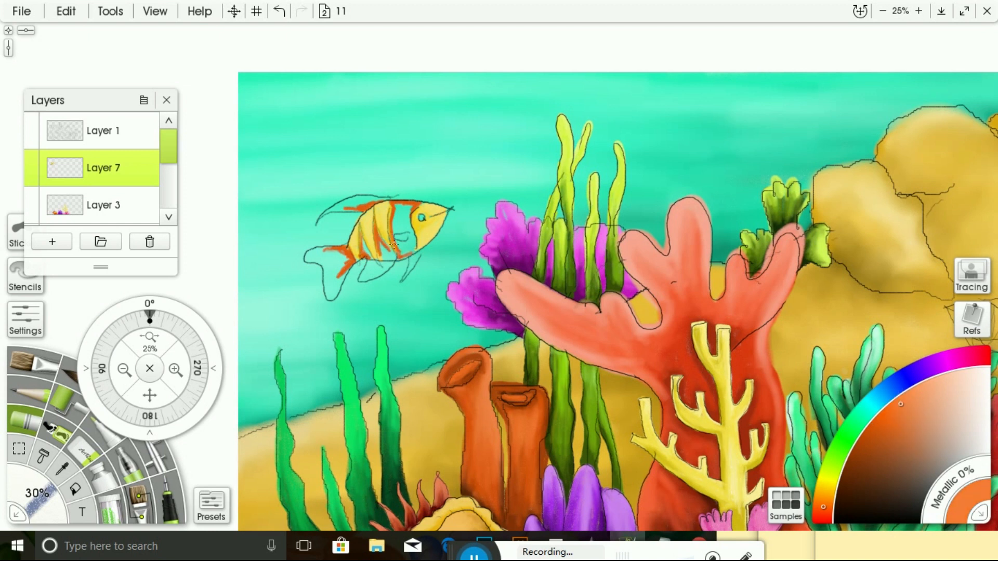
drag(397, 208, 394, 231)
mouse_move(402, 207)
mouse_down()
mouse_move(396, 225)
mouse_move(341, 211)
mouse_up()
drag(341, 211, 384, 200)
drag(342, 260, 338, 287)
drag(342, 250, 334, 276)
- Set the tool size to 42%, blend pale peach into the left fish's tail, fins and body, and darken the front band
click(938, 385)
drag(37, 499, 45, 490)
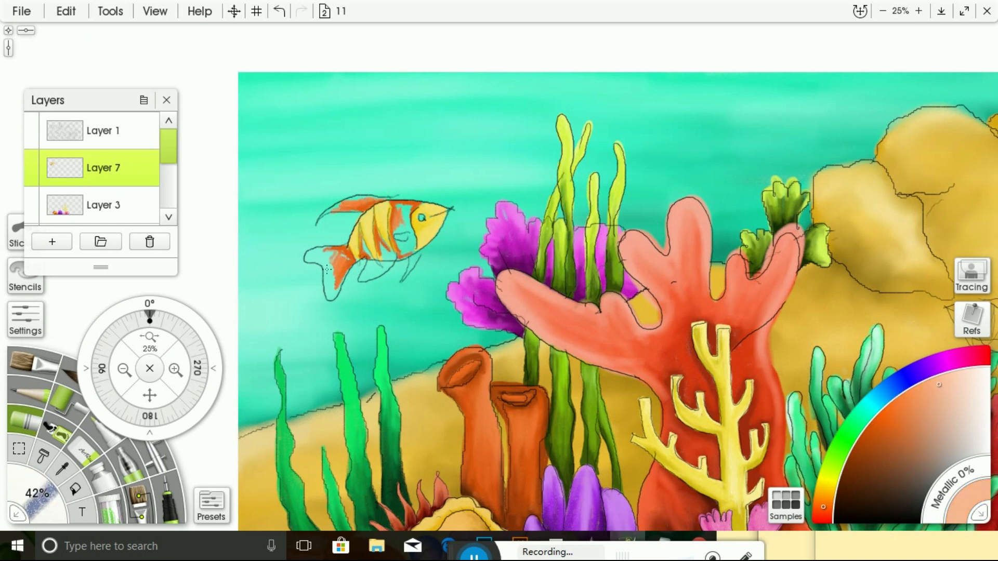
drag(332, 285, 324, 257)
mouse_move(345, 251)
mouse_down()
mouse_move(313, 252)
mouse_move(332, 294)
mouse_up()
drag(399, 248, 406, 214)
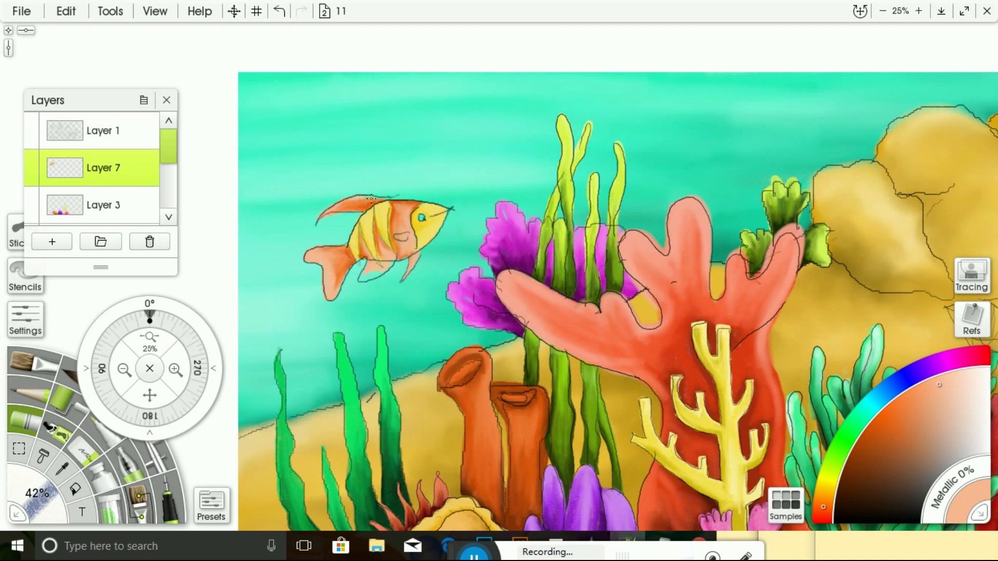
click(863, 506)
mouse_move(400, 211)
mouse_down()
mouse_move(410, 204)
mouse_move(423, 219)
mouse_move(402, 236)
mouse_up()
- Darken the left fish's eye and paint its side fin brown
click(863, 495)
click(865, 442)
click(125, 369)
- Set the tool size to 21% and paint dark green around the right fish's eye and mouth
drag(143, 390, 47, 393)
click(172, 375)
drag(150, 393, 58, 148)
click(175, 369)
mouse_move(852, 432)
mouse_down()
mouse_move(862, 420)
mouse_move(831, 478)
mouse_up()
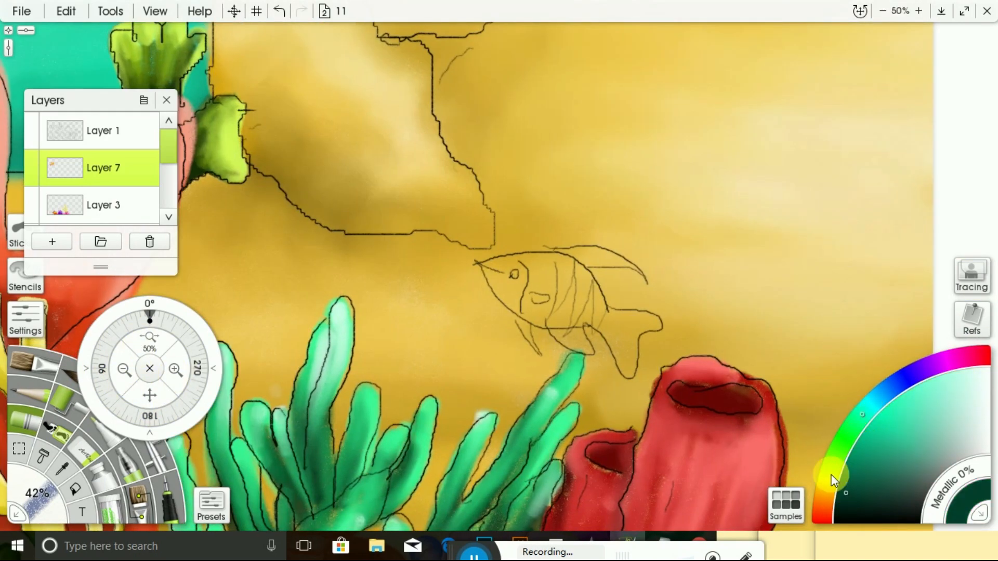
click(175, 369)
drag(155, 397, 167, 354)
drag(42, 488, 30, 500)
drag(852, 484, 843, 499)
mouse_move(540, 213)
mouse_down()
mouse_move(543, 260)
mouse_move(525, 246)
mouse_up()
drag(494, 225, 540, 269)
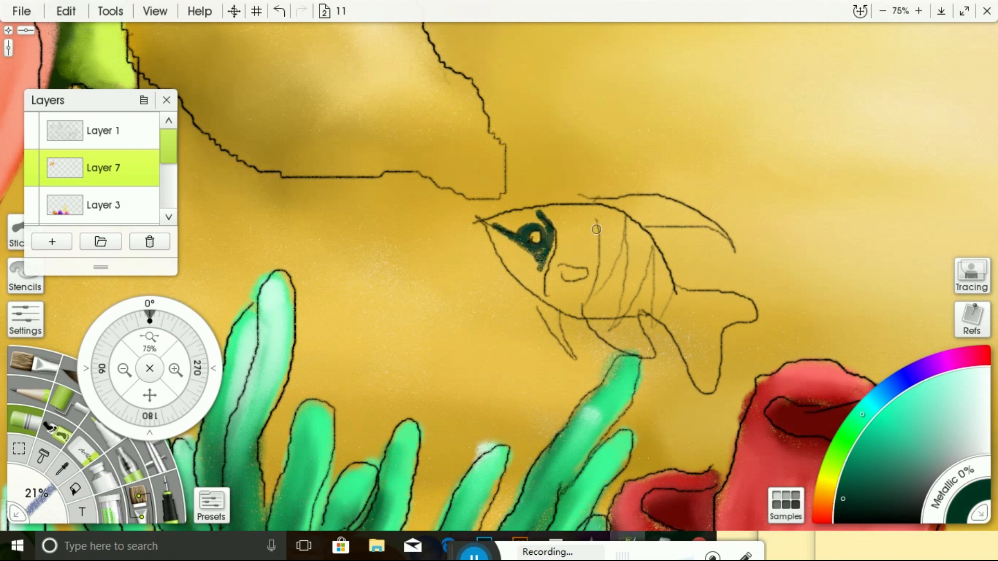
- Paint dark green edges along the right fish's body stripes and start filling its stripes and face
drag(591, 209, 596, 291)
drag(629, 232, 586, 302)
drag(652, 254, 619, 314)
drag(653, 254, 676, 294)
click(852, 461)
mouse_move(602, 236)
mouse_down()
mouse_move(593, 289)
mouse_move(658, 310)
mouse_up()
mouse_move(501, 227)
mouse_down()
mouse_move(537, 270)
mouse_move(538, 288)
mouse_up()
- Blend lighter and brighter greens into the right fish's face and body stripes
click(893, 410)
mouse_move(502, 227)
mouse_down()
mouse_move(546, 222)
mouse_move(522, 268)
mouse_move(535, 290)
mouse_move(551, 254)
mouse_up()
click(854, 424)
mouse_move(525, 217)
mouse_down()
mouse_move(493, 219)
mouse_move(540, 214)
mouse_up()
drag(538, 255, 520, 241)
drag(601, 227, 593, 208)
mouse_move(606, 264)
mouse_down()
mouse_move(618, 234)
mouse_move(609, 214)
mouse_move(634, 283)
mouse_up()
drag(645, 242, 667, 285)
mouse_move(646, 253)
mouse_down()
mouse_move(652, 311)
mouse_move(622, 312)
mouse_up()
mouse_move(613, 251)
mouse_down()
mouse_move(590, 299)
mouse_move(600, 226)
mouse_move(551, 283)
mouse_up()
- Paint the band behind the right fish's face yellow with orange shading
click(828, 481)
click(873, 427)
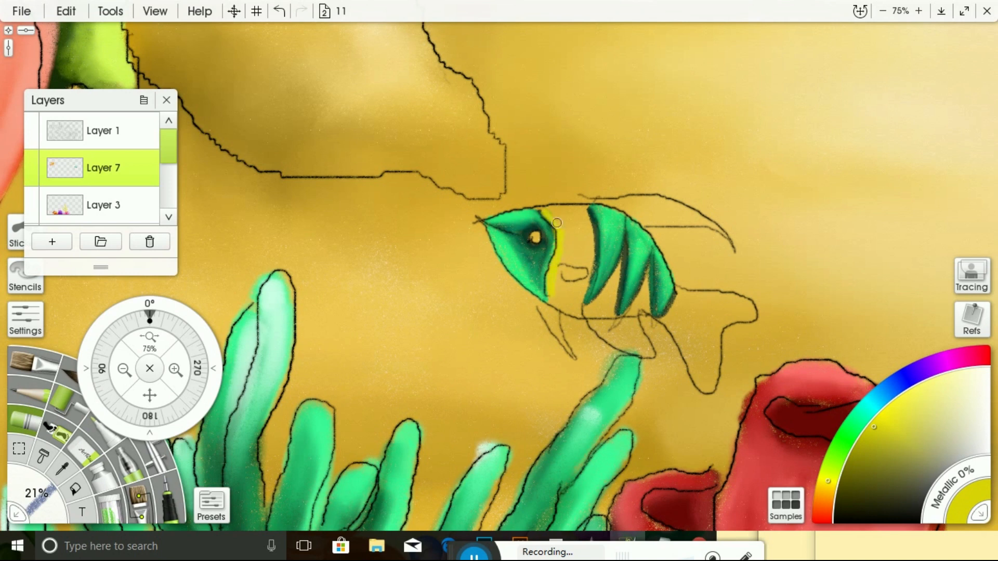
mouse_move(543, 210)
mouse_down()
mouse_move(566, 283)
mouse_move(555, 209)
mouse_move(555, 307)
mouse_move(577, 312)
mouse_move(568, 210)
mouse_up()
click(905, 403)
click(824, 499)
click(880, 416)
- Paint red between the right fish's green stripes and along its top fin, lower fins and tail base
click(822, 514)
click(872, 441)
mouse_move(613, 254)
mouse_down()
mouse_move(592, 310)
mouse_move(650, 307)
mouse_up()
drag(600, 202, 676, 225)
mouse_move(591, 322)
mouse_down()
mouse_move(638, 322)
mouse_move(642, 340)
mouse_up()
drag(675, 301, 686, 349)
drag(543, 303, 562, 341)
- Blend brighter red and light pink into the right fish's fins, lower body and tail
click(888, 389)
click(822, 522)
click(906, 410)
mouse_move(628, 328)
mouse_down()
mouse_move(645, 349)
mouse_move(597, 328)
mouse_move(650, 356)
mouse_up()
drag(540, 304, 574, 359)
mouse_move(603, 303)
mouse_down()
mouse_move(589, 305)
mouse_move(639, 293)
mouse_move(644, 312)
mouse_up()
mouse_move(681, 333)
mouse_down()
mouse_move(702, 374)
mouse_move(675, 296)
mouse_up()
drag(676, 296, 720, 301)
drag(629, 201, 671, 219)
click(942, 388)
mouse_move(691, 340)
mouse_down()
mouse_move(698, 380)
mouse_move(706, 317)
mouse_move(743, 304)
mouse_move(681, 306)
mouse_up()
drag(682, 218, 647, 200)
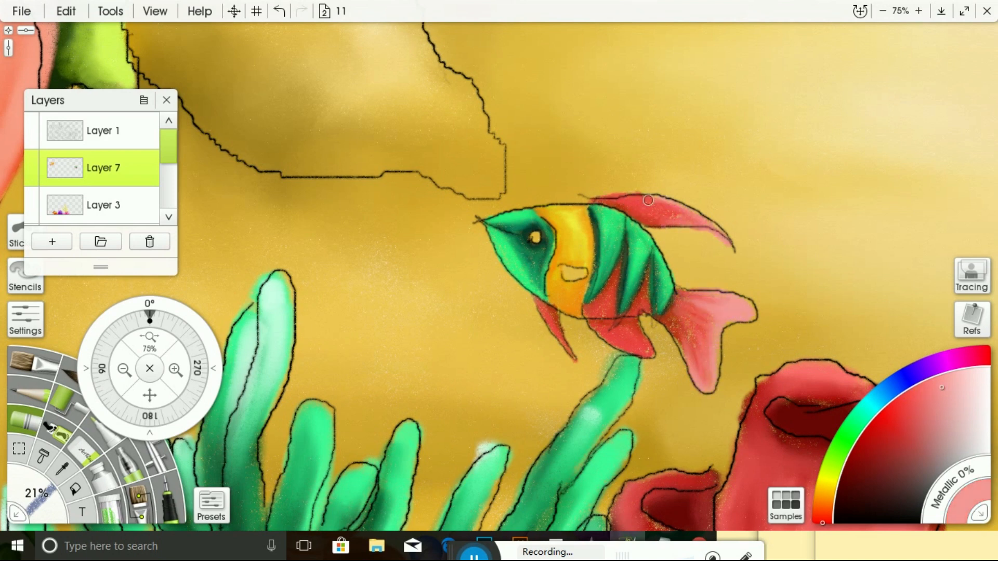
- Save the painting and add a new layer directly above the fish layer
click(124, 370)
drag(216, 398, 330, 382)
drag(149, 395, 327, 368)
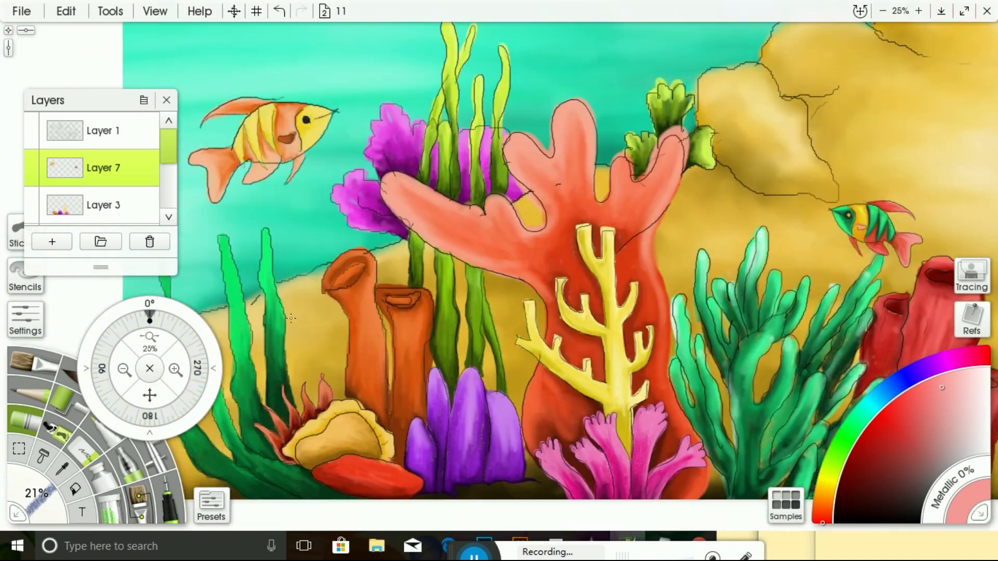
click(124, 370)
click(175, 369)
drag(150, 395, 133, 406)
click(21, 11)
click(39, 95)
drag(448, 552, 443, 499)
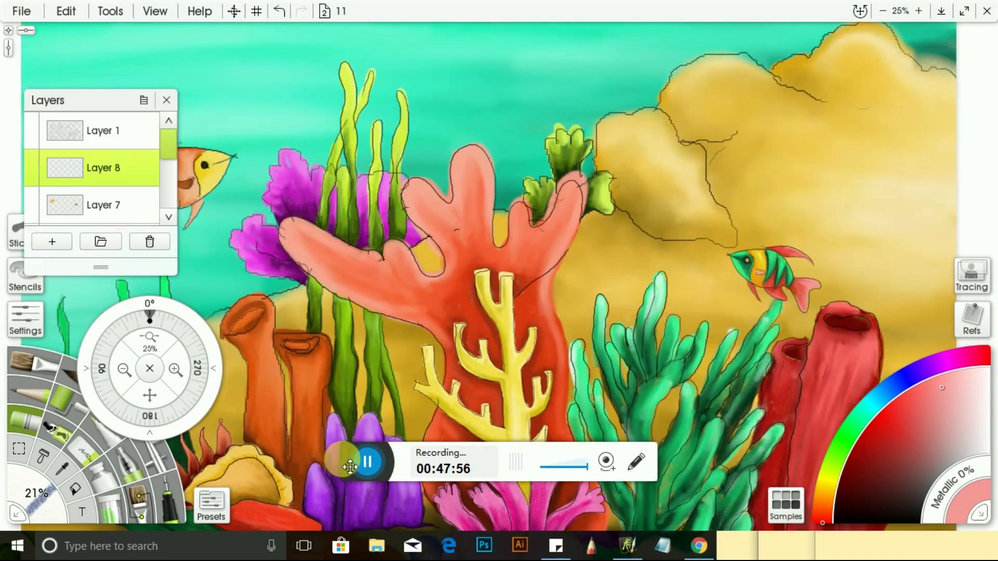
drag(347, 459, 392, 559)
- Choose the pencil at 100% in black and hide Layer 1 to redraw the outlines
mouse_move(150, 396)
mouse_down()
mouse_move(283, 418)
mouse_move(271, 397)
mouse_up()
click(42, 416)
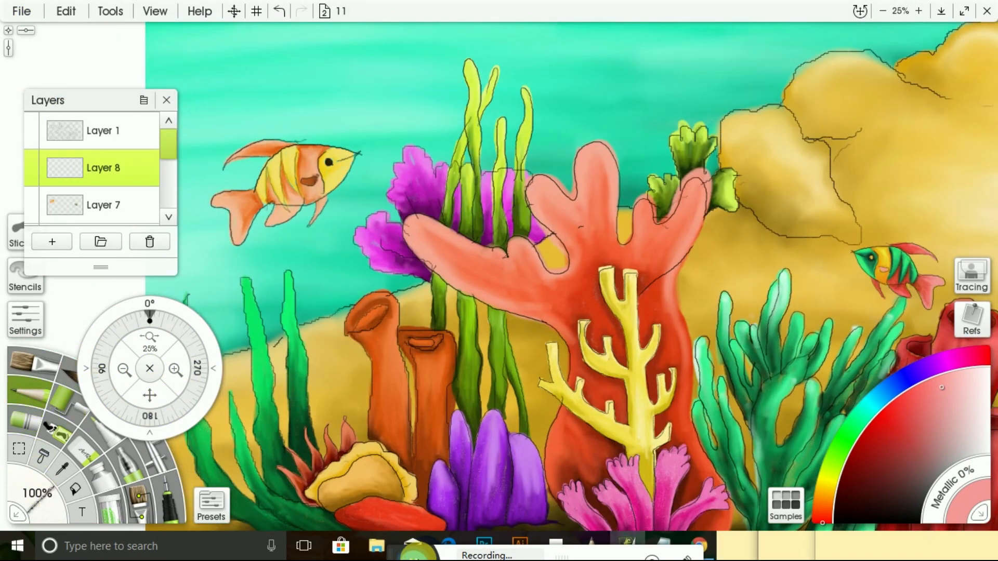
click(175, 370)
click(874, 519)
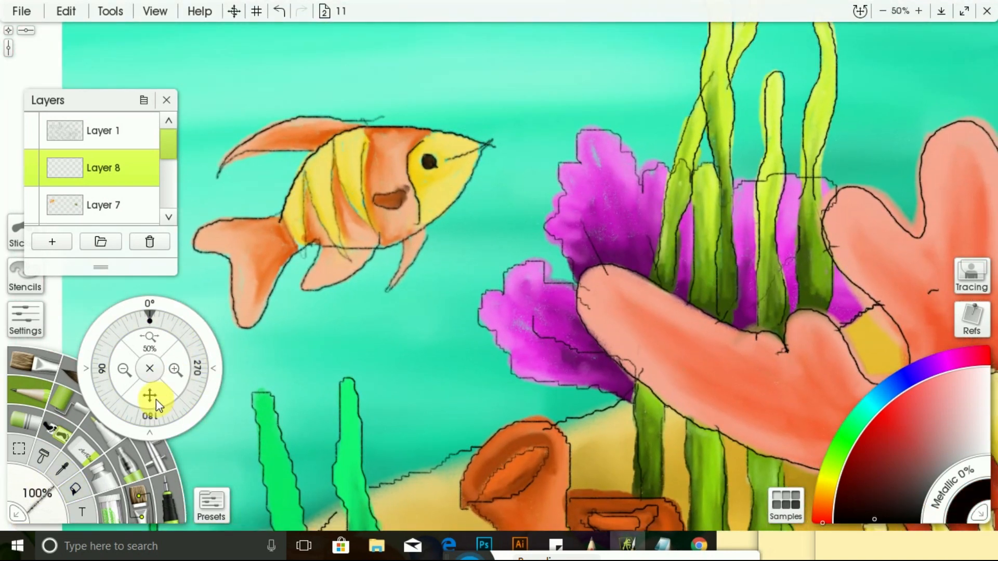
drag(151, 397, 161, 443)
click(32, 125)
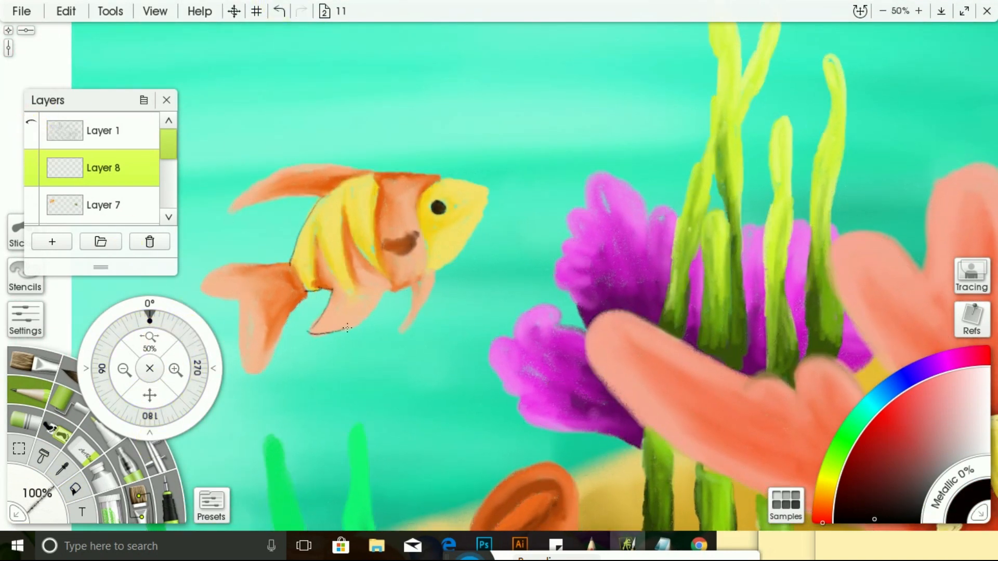
- Outline the left fish's body, mouth, eye, top fin, lower fins and side fin in black
drag(347, 328, 387, 287)
mouse_move(332, 290)
mouse_down()
mouse_move(365, 294)
mouse_move(483, 219)
mouse_move(489, 190)
mouse_up()
drag(488, 192, 458, 213)
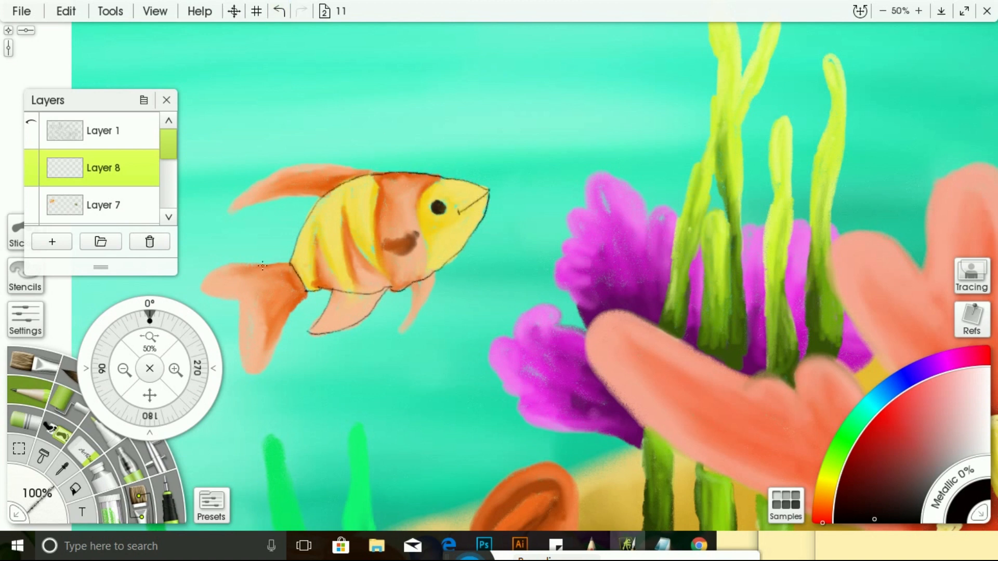
mouse_move(323, 197)
mouse_down()
mouse_move(235, 213)
mouse_move(348, 164)
mouse_up()
mouse_move(405, 288)
mouse_down()
mouse_move(430, 292)
mouse_move(434, 276)
mouse_up()
mouse_move(444, 177)
mouse_down()
mouse_move(422, 241)
mouse_move(393, 247)
mouse_up()
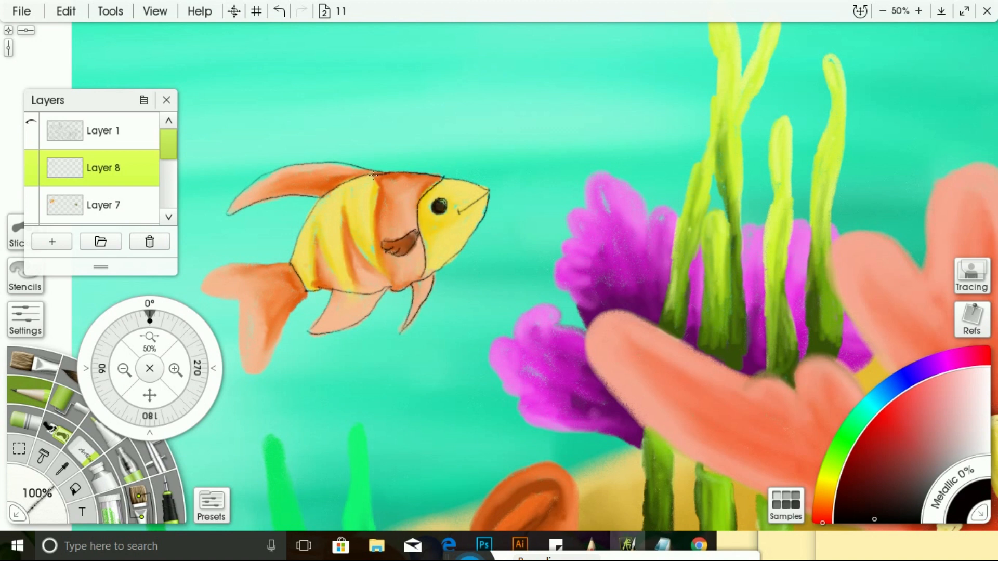
- Outline the left fish's body stripes and tail, and add thin ray lines to the tail and top fin
drag(374, 176, 393, 284)
mouse_move(390, 281)
mouse_down()
mouse_move(344, 198)
mouse_move(356, 294)
mouse_up()
drag(355, 293, 316, 230)
mouse_move(316, 230)
mouse_down()
mouse_move(315, 289)
mouse_move(203, 281)
mouse_move(247, 296)
mouse_up()
mouse_move(238, 298)
mouse_down()
mouse_move(267, 365)
mouse_move(301, 276)
mouse_up()
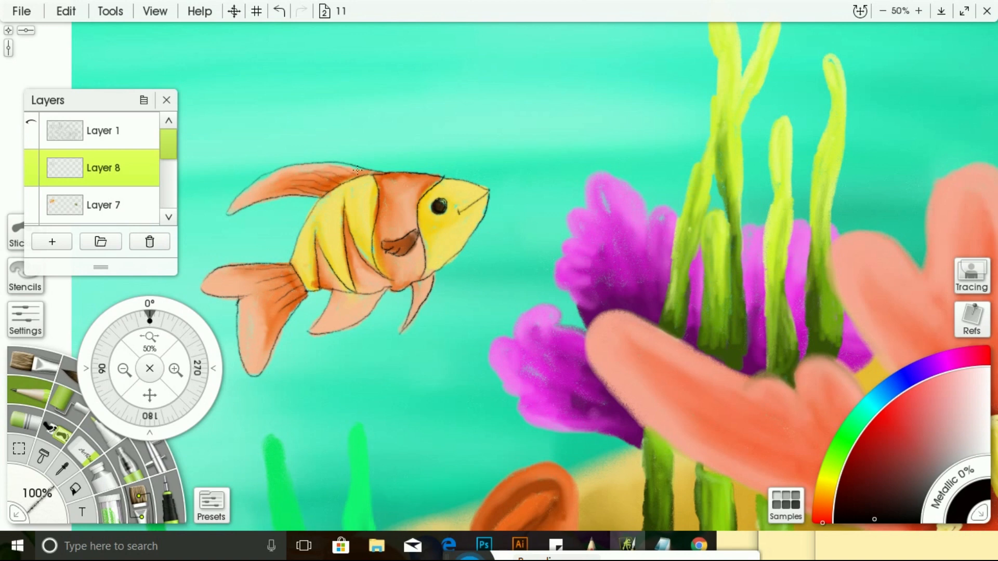
- Outline the leftmost seaweed blade in black and undo the stray stroke beside it
click(124, 370)
drag(150, 395, 251, 305)
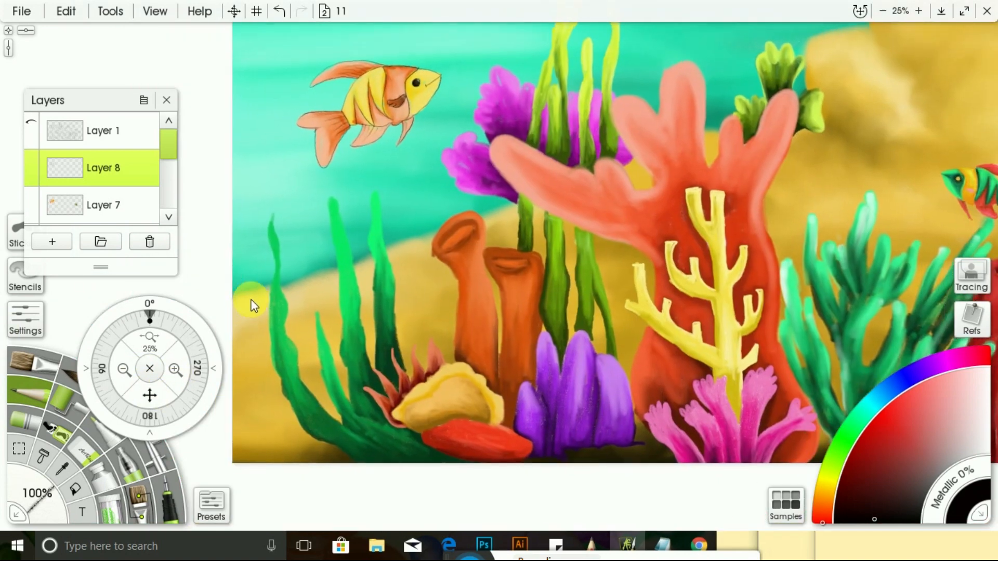
drag(281, 380, 272, 246)
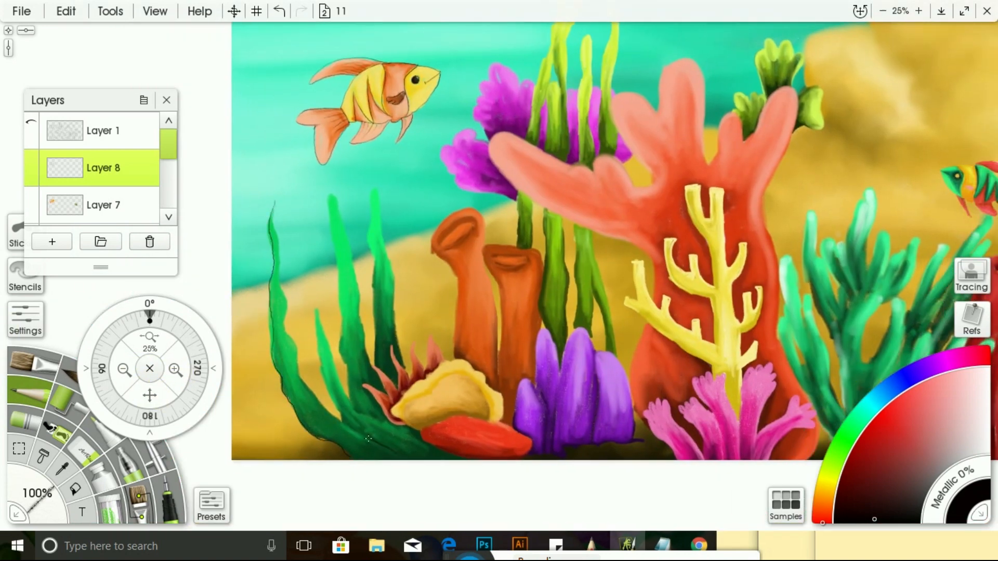
mouse_move(369, 438)
mouse_down()
mouse_move(293, 349)
mouse_move(274, 221)
mouse_up()
drag(268, 327, 273, 364)
key(ctrl+z)
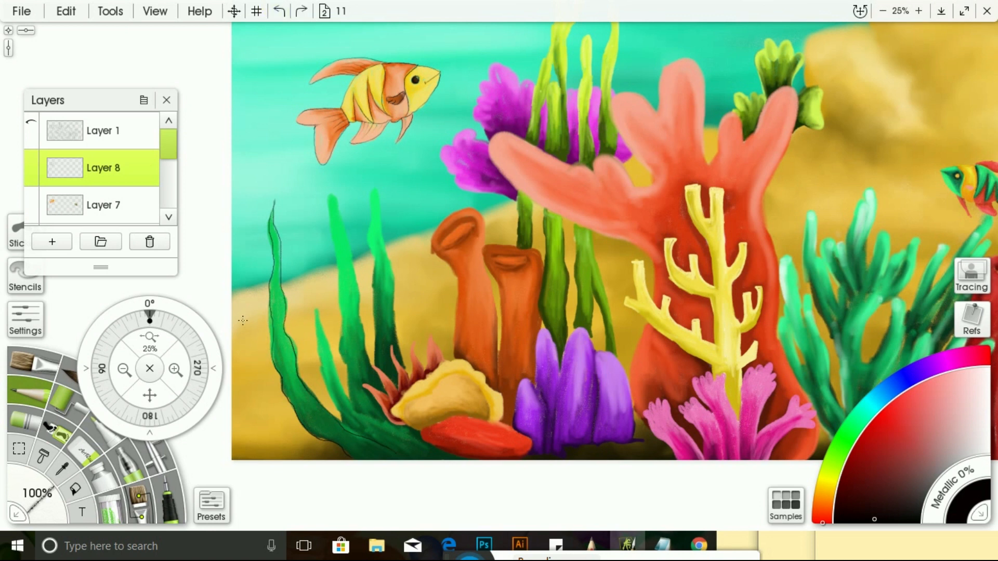
- Outline the remaining blades of the left seaweed in black
drag(342, 417, 282, 363)
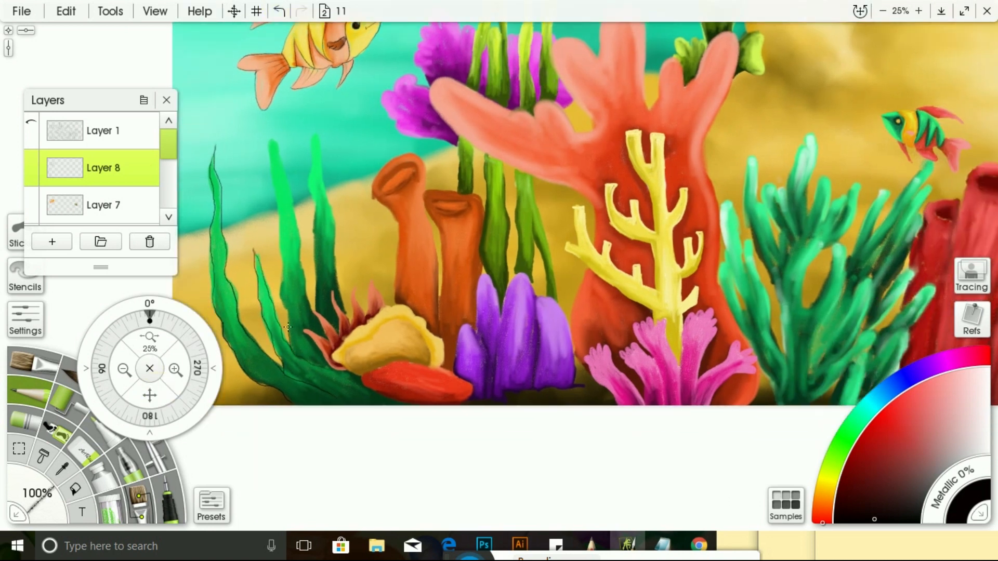
mouse_move(287, 327)
mouse_down()
mouse_move(268, 132)
mouse_move(309, 308)
mouse_up()
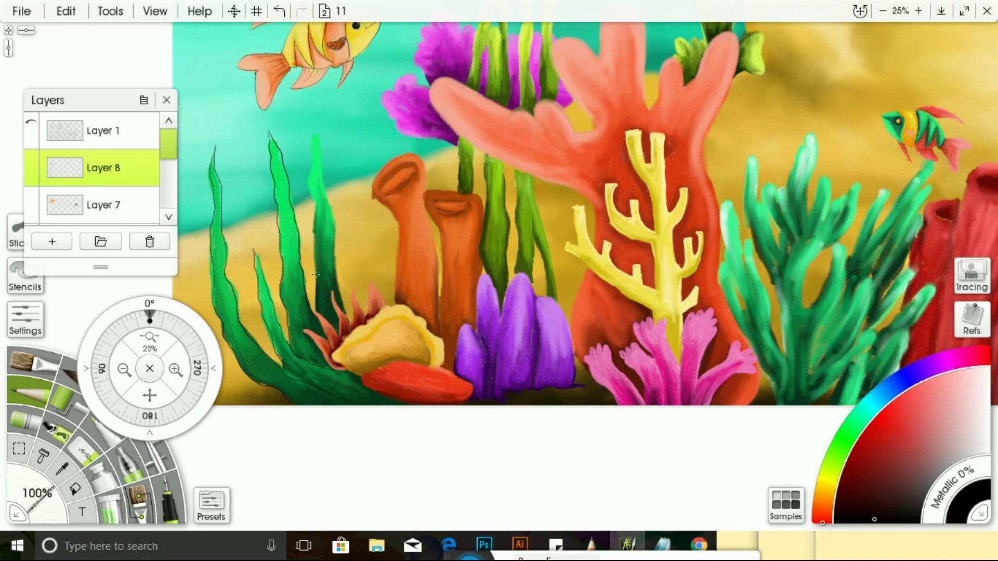
mouse_move(315, 274)
mouse_down()
mouse_move(312, 143)
mouse_move(338, 284)
mouse_up()
- Draw light turquoise curls along the left seaweed blades and undo the last strokes
click(162, 395)
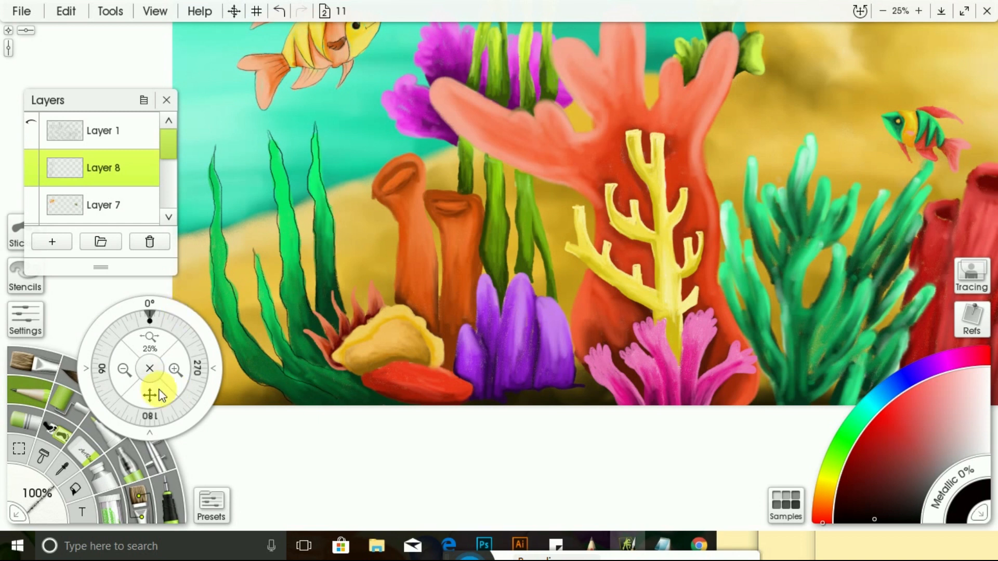
drag(162, 395, 214, 406)
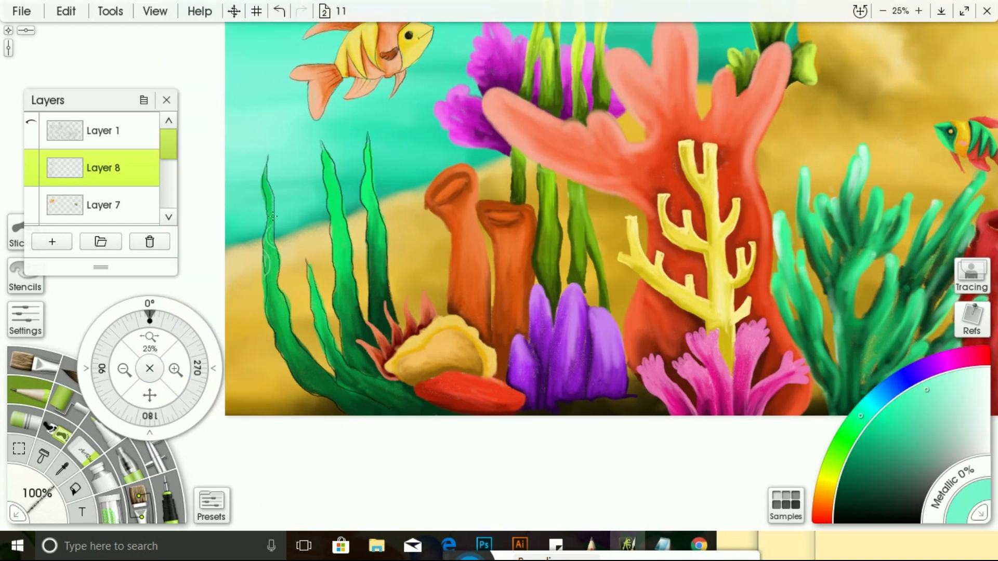
drag(149, 395, 138, 179)
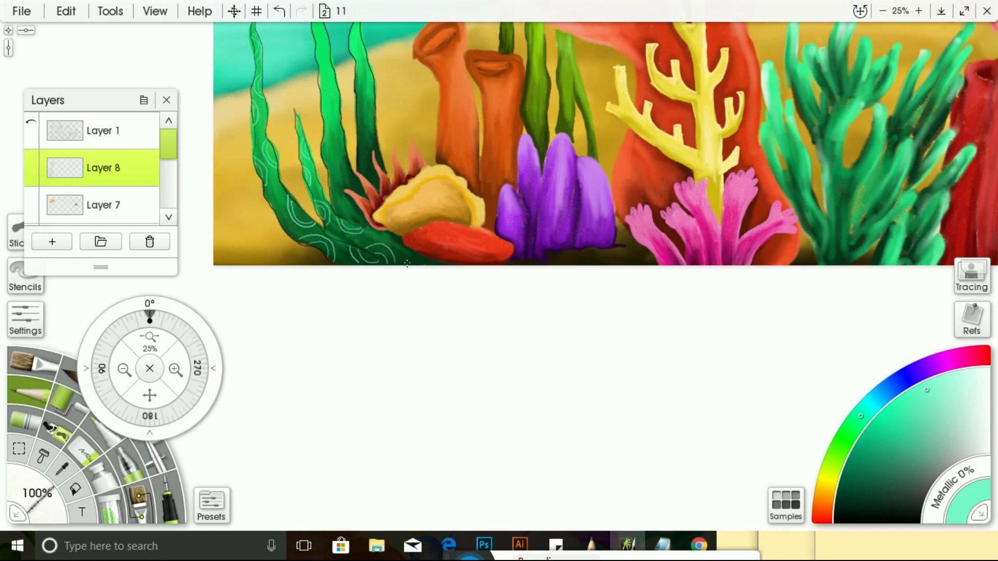
drag(149, 395, 167, 494)
mouse_move(346, 271)
mouse_down()
mouse_move(363, 294)
mouse_move(354, 308)
mouse_move(361, 307)
mouse_up()
click(279, 11)
click(283, 11)
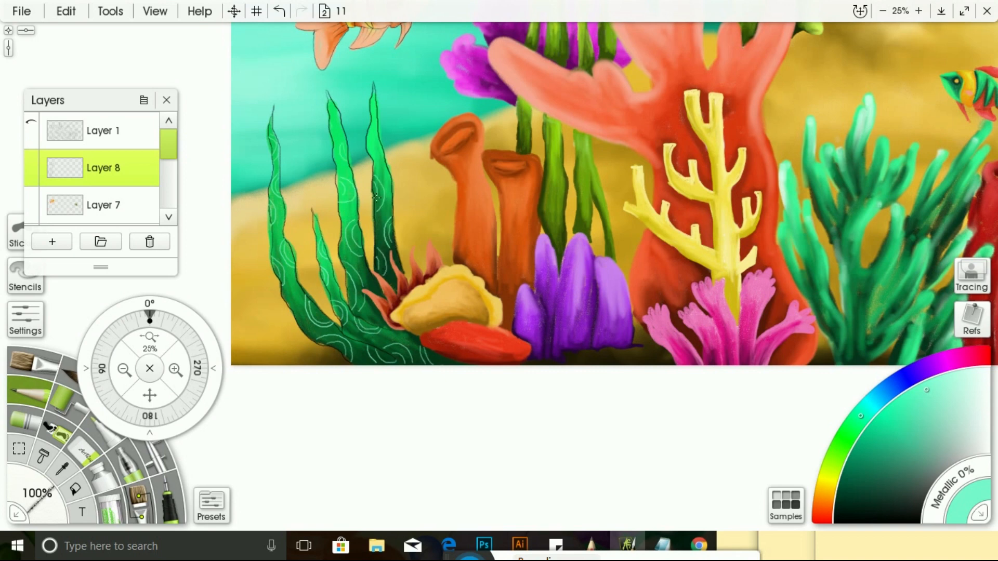
- Outline the red spiky coral beside the yellow shell in black, undoing the misplaced stroke
drag(150, 336, 187, 367)
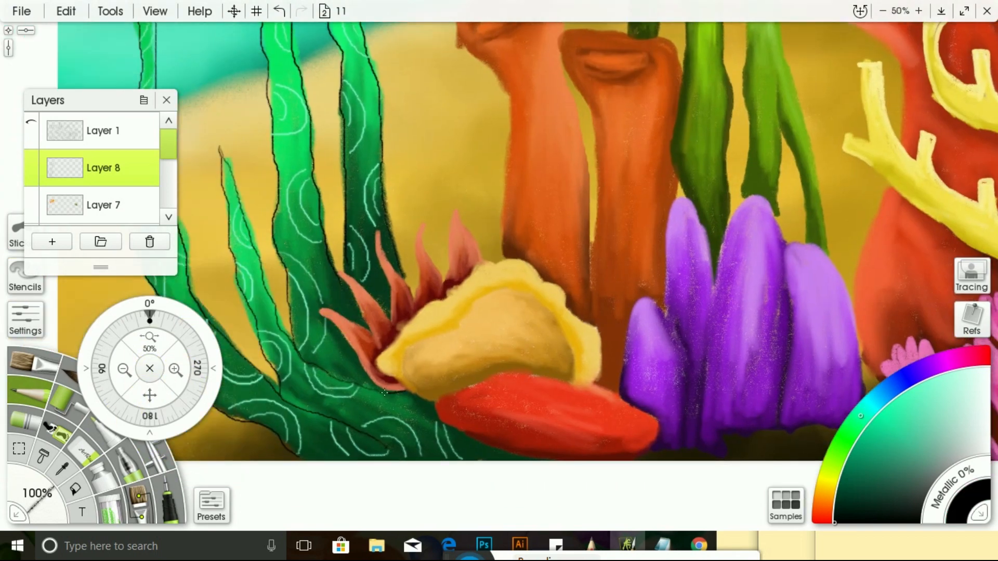
mouse_move(385, 392)
mouse_down()
mouse_move(321, 312)
mouse_move(378, 388)
mouse_move(323, 312)
mouse_move(379, 340)
mouse_up()
click(280, 11)
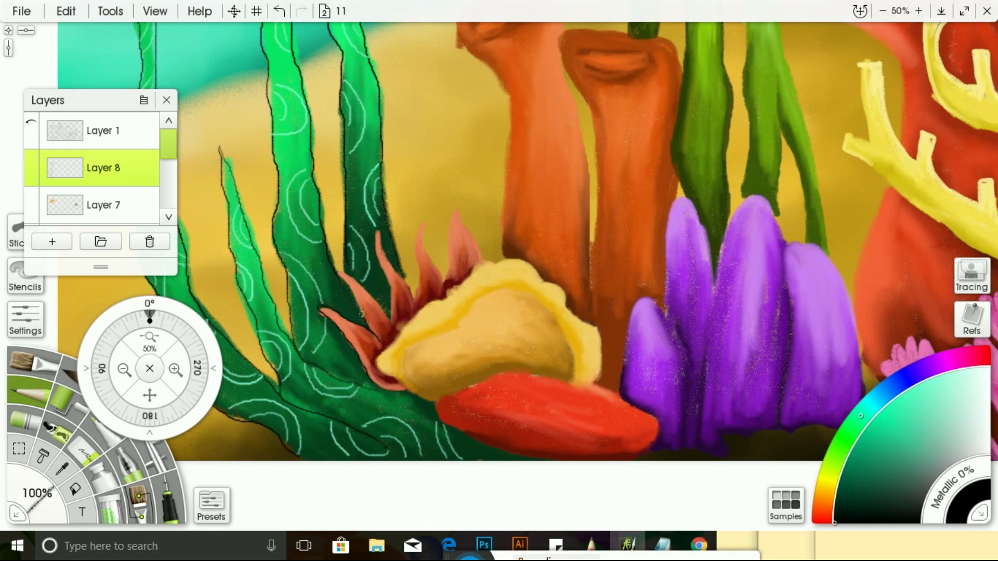
mouse_move(335, 269)
mouse_down()
mouse_move(372, 302)
mouse_move(424, 223)
mouse_move(443, 283)
mouse_move(481, 260)
mouse_up()
mouse_move(436, 409)
mouse_down()
mouse_move(356, 385)
mouse_move(465, 351)
mouse_move(567, 391)
mouse_up()
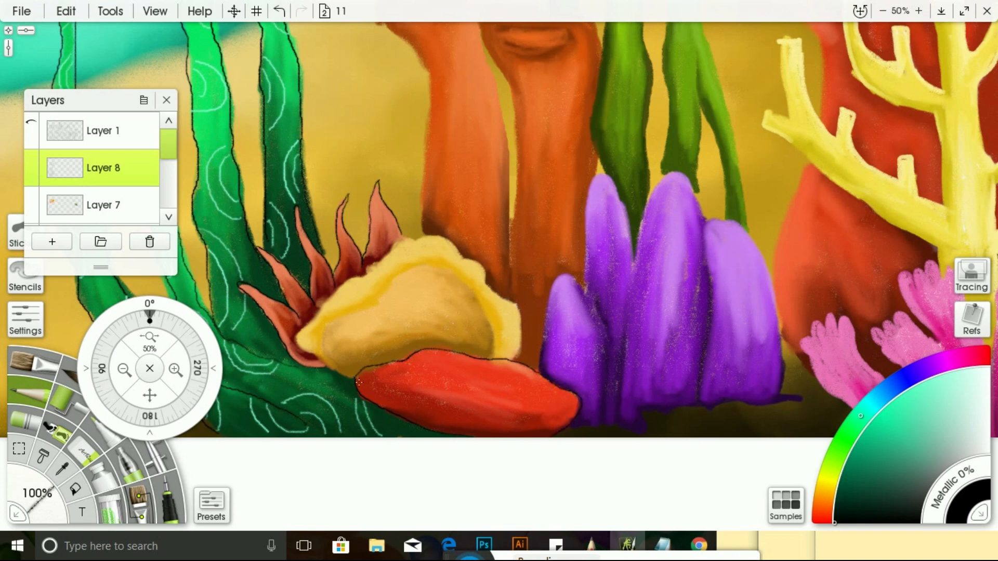
- Outline the red rock and yellow shell in black, and draw dark orange ridge lines on the shell's rim
mouse_move(354, 378)
mouse_down()
mouse_move(337, 320)
mouse_move(485, 310)
mouse_up()
mouse_move(323, 365)
mouse_down()
mouse_move(353, 281)
mouse_move(446, 236)
mouse_move(524, 327)
mouse_move(517, 357)
mouse_up()
click(822, 510)
click(871, 431)
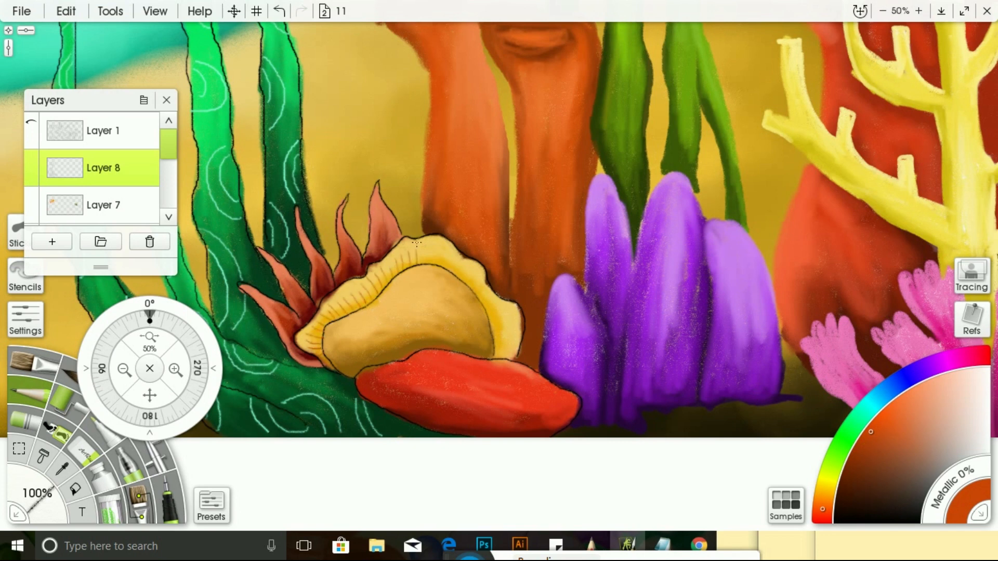
- Finish the shell's rim ridges and outline the two orange tube sponges and their openings in a dark colour
drag(150, 396, 87, 507)
click(822, 515)
click(843, 494)
mouse_move(362, 343)
mouse_down()
mouse_move(334, 110)
mouse_move(420, 164)
mouse_move(451, 346)
mouse_move(450, 426)
mouse_up()
mouse_move(335, 159)
mouse_down()
mouse_move(368, 121)
mouse_move(338, 164)
mouse_up()
drag(437, 179, 485, 178)
mouse_move(424, 160)
mouse_down()
mouse_move(540, 176)
mouse_move(543, 201)
mouse_up()
drag(144, 395, 95, 277)
drag(381, 82, 405, 250)
drag(485, 176, 488, 204)
- Outline the columns and base of the purple coral in black, undoing the misplaced stroke
mouse_move(144, 396)
mouse_down()
mouse_move(99, 552)
mouse_move(84, 417)
mouse_up()
click(842, 517)
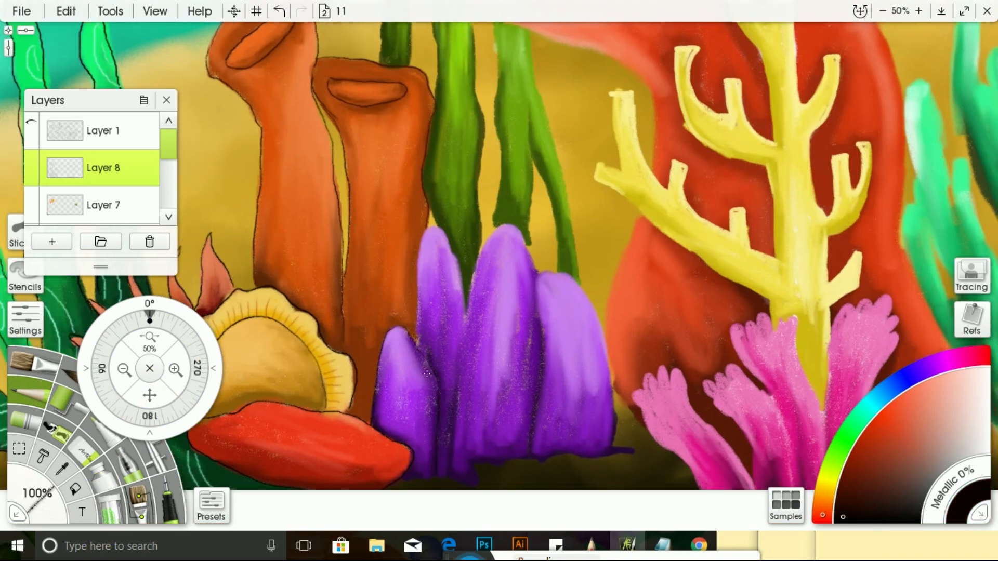
mouse_move(417, 345)
mouse_down()
mouse_move(420, 243)
mouse_move(466, 311)
mouse_move(458, 421)
mouse_up()
click(279, 10)
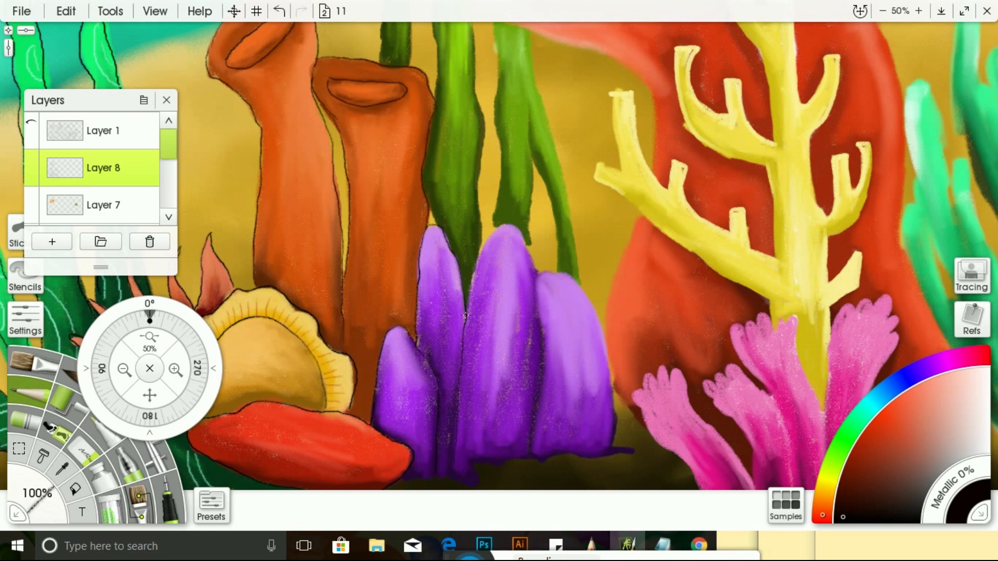
mouse_move(465, 316)
mouse_down()
mouse_move(524, 236)
mouse_move(543, 358)
mouse_up()
mouse_move(538, 270)
mouse_down()
mouse_move(592, 309)
mouse_move(618, 447)
mouse_up()
click(163, 398)
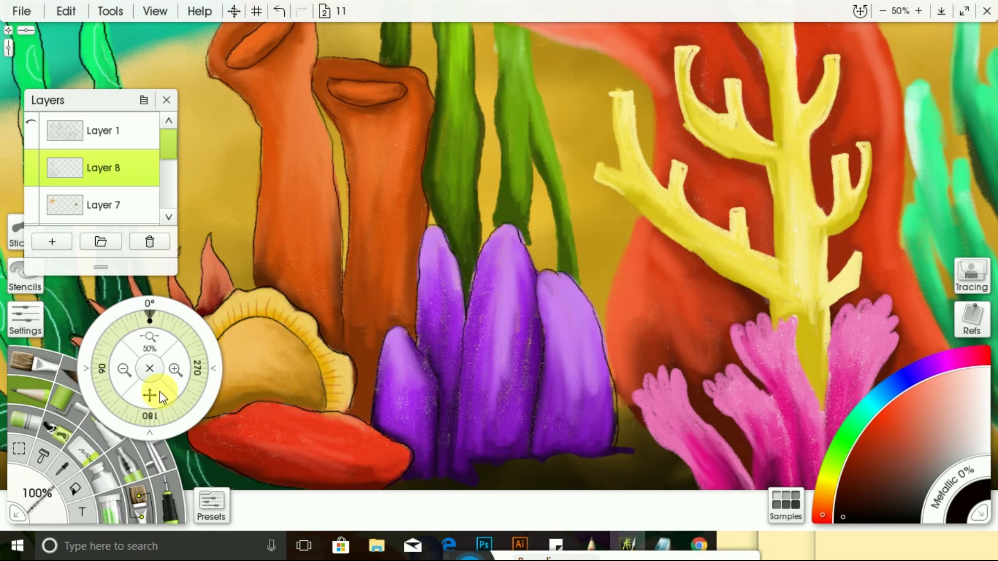
drag(162, 397, 92, 328)
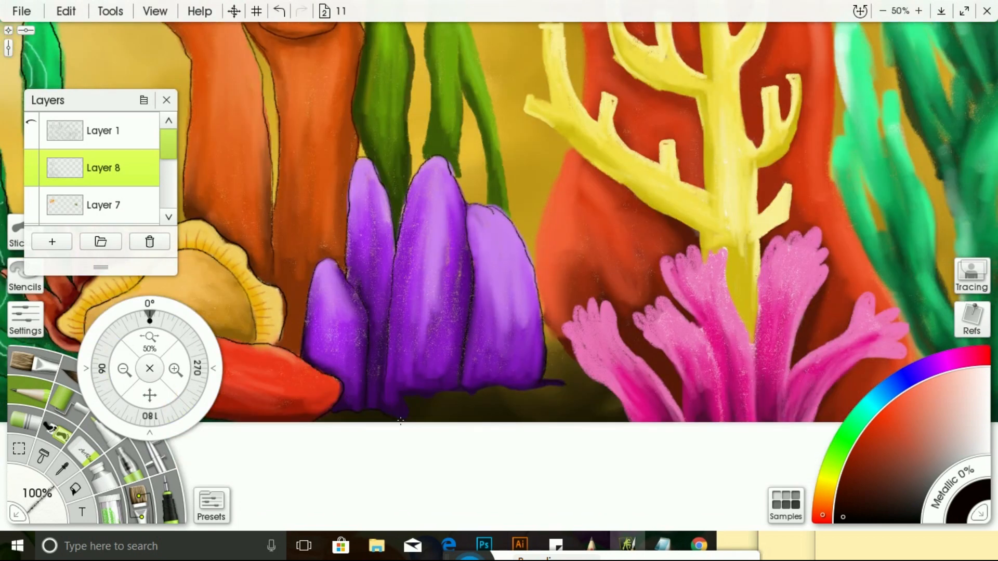
drag(509, 384, 552, 387)
- Draw dark red vertical texture lines down the two orange tube sponges
mouse_move(149, 396)
mouse_down()
mouse_move(210, 421)
mouse_move(223, 454)
mouse_up()
click(852, 467)
drag(335, 292, 334, 158)
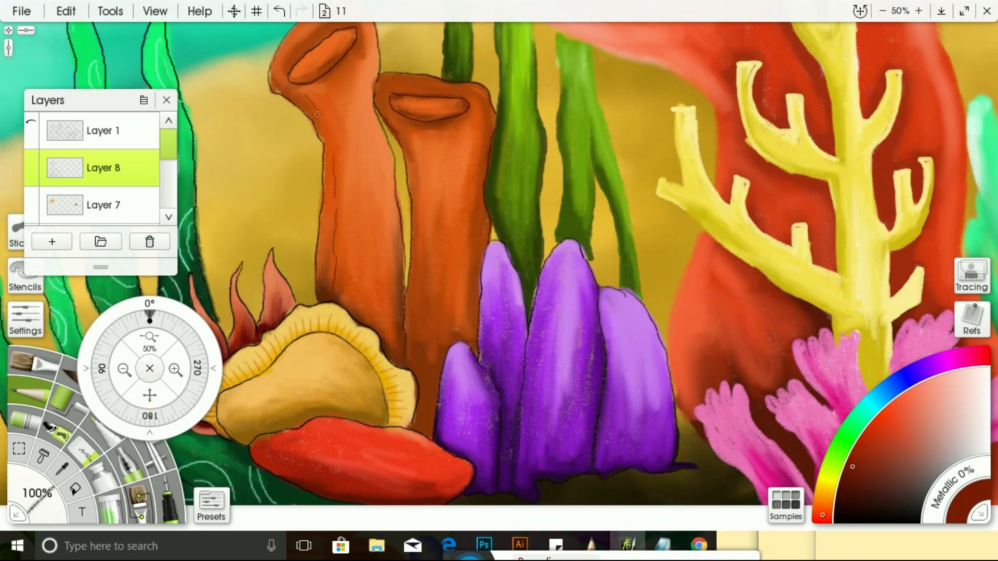
drag(319, 88, 346, 280)
drag(149, 396, 172, 477)
drag(370, 149, 395, 257)
drag(385, 134, 384, 159)
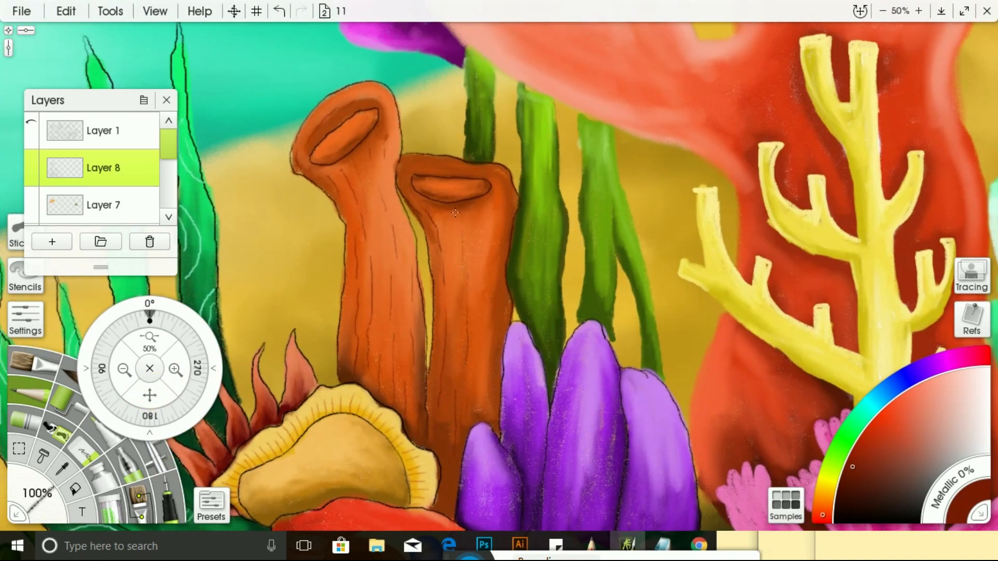
- Draw dark purple vertical texture lines on the columns of the purple coral
click(123, 364)
drag(145, 392, 128, 346)
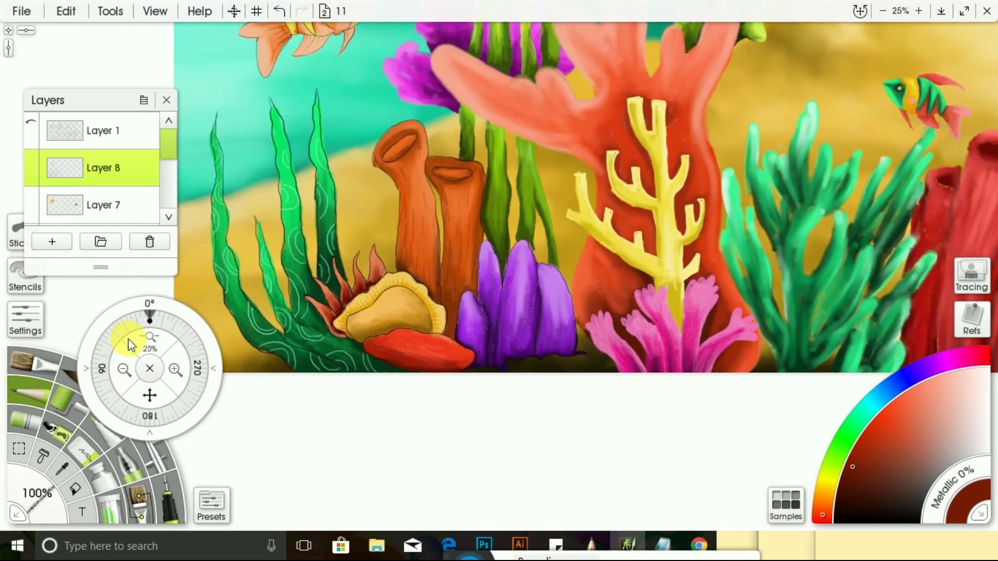
click(174, 374)
click(946, 362)
click(848, 490)
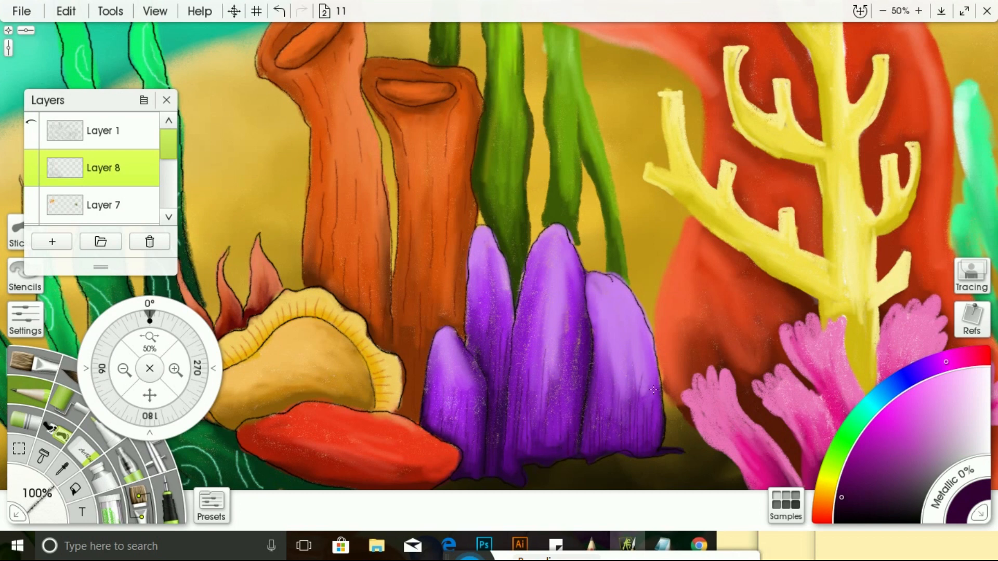
click(125, 370)
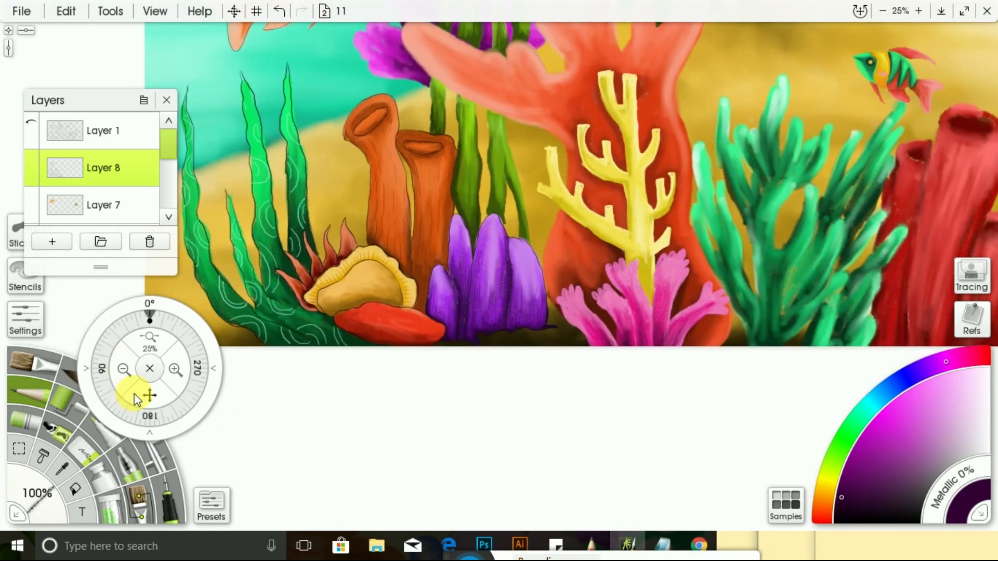
- Draw dark green texture lines along the lower leaves and stems of the teal-green seaweed beside the shell
click(176, 370)
drag(150, 395, 362, 353)
click(864, 412)
click(846, 509)
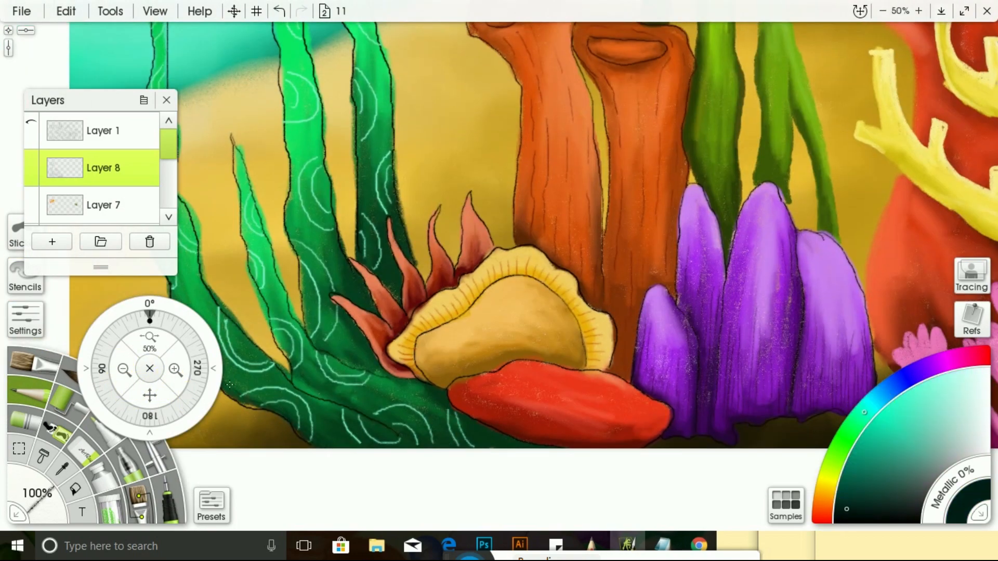
drag(286, 389, 389, 442)
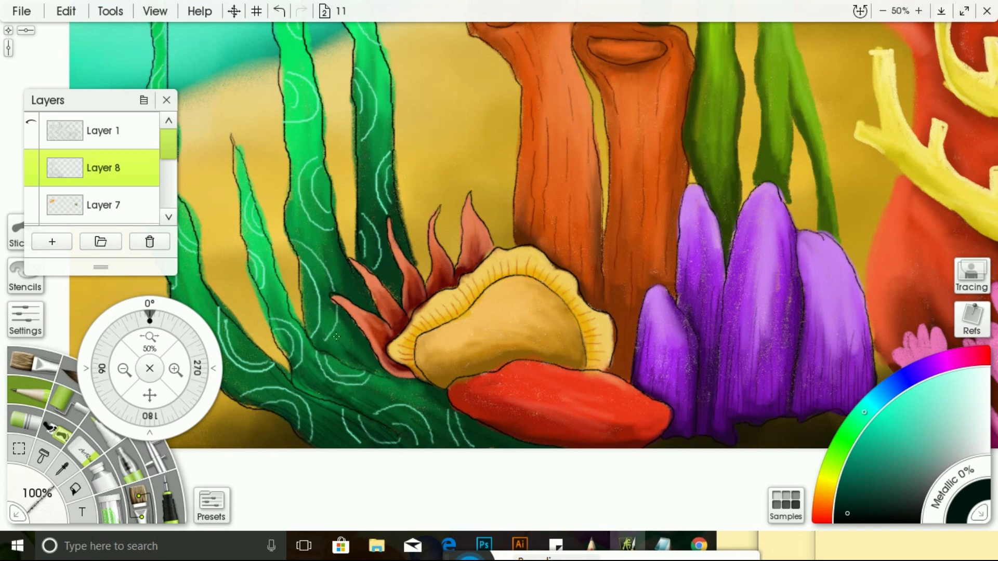
drag(338, 336, 367, 362)
drag(306, 293, 318, 333)
mouse_move(374, 137)
mouse_down()
mouse_move(374, 204)
mouse_move(386, 205)
mouse_up()
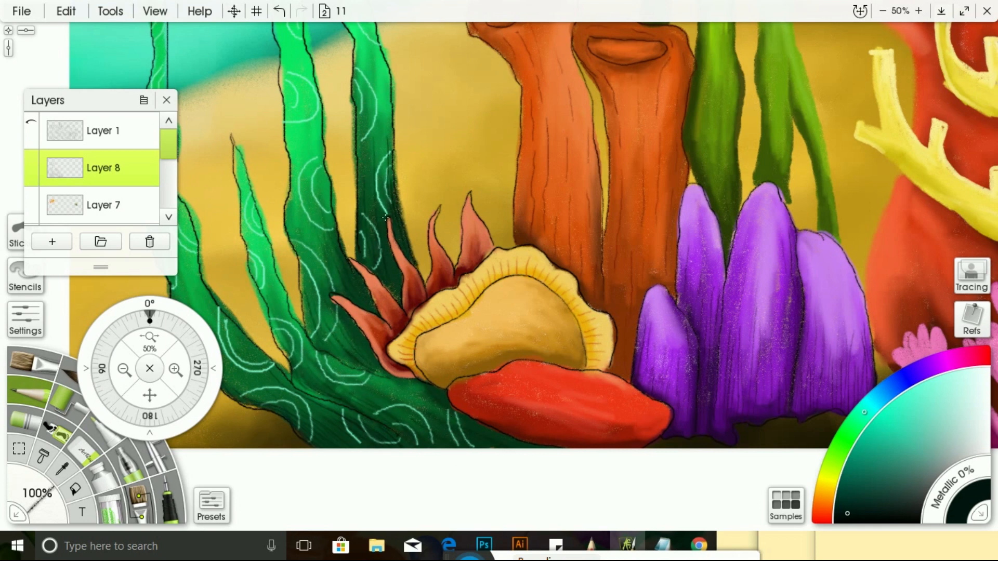
- Draw dark brown texture lines on the red spiky plant and across the body of the shell
click(822, 512)
click(839, 499)
drag(409, 375, 371, 334)
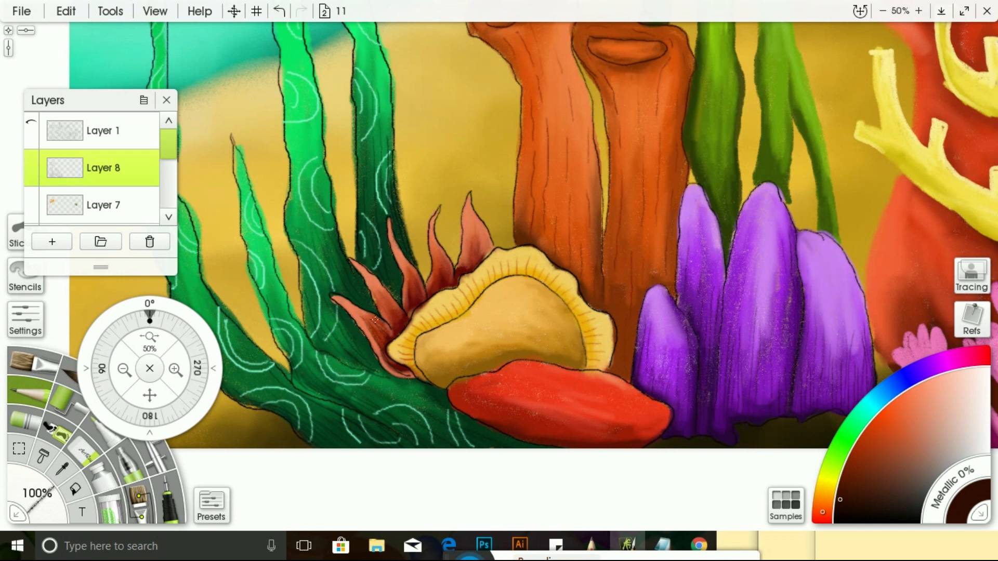
click(845, 484)
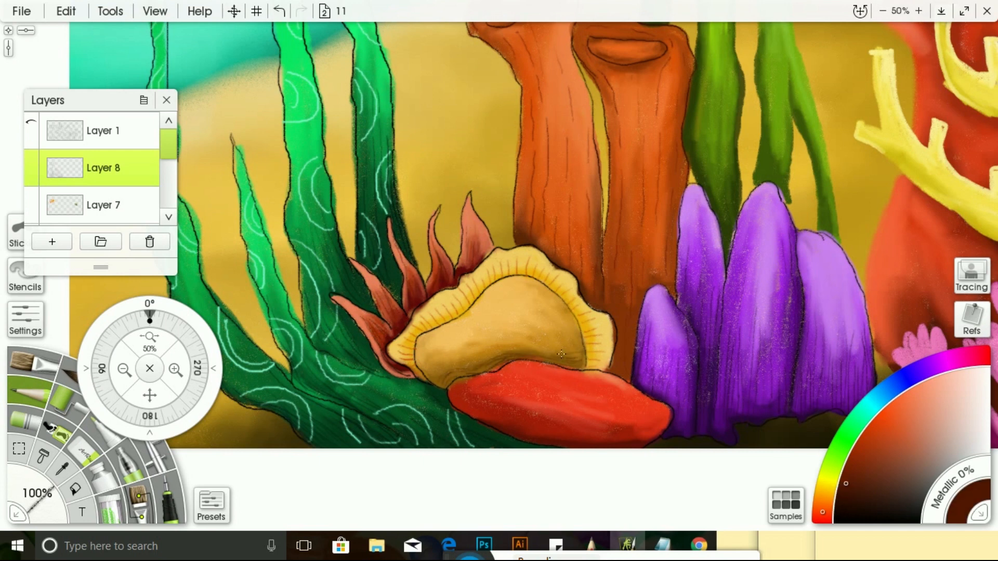
drag(565, 311, 520, 239)
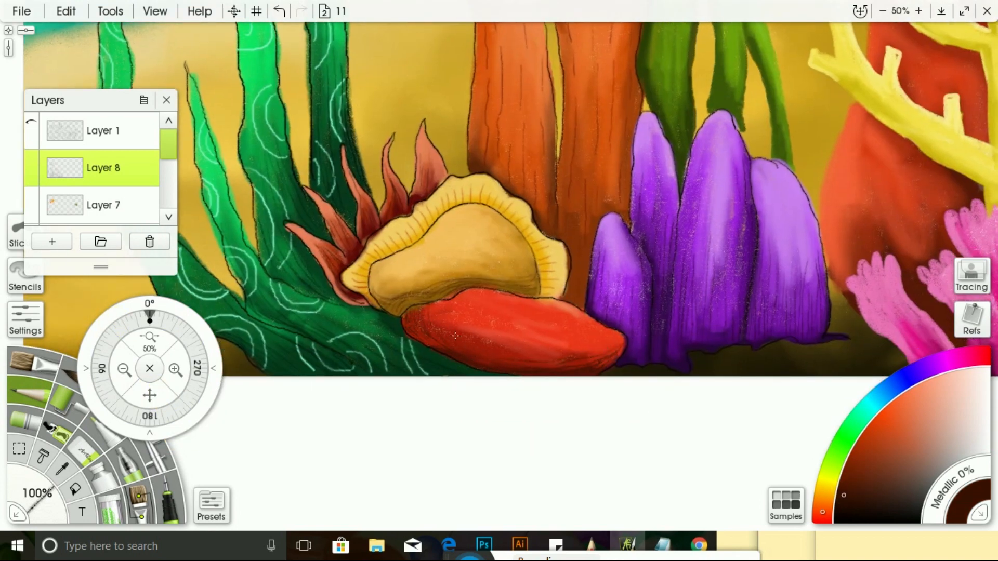
- Outline the lower stems of the green seaweed behind the tube sponges and purple coral in very dark green
mouse_move(149, 395)
mouse_down()
mouse_move(137, 457)
mouse_move(138, 381)
mouse_up()
click(835, 458)
click(837, 514)
mouse_move(381, 271)
mouse_down()
mouse_move(381, 208)
mouse_move(408, 319)
mouse_up()
drag(432, 355, 434, 243)
drag(428, 455, 435, 479)
mouse_move(479, 508)
mouse_down()
mouse_move(484, 382)
mouse_move(469, 256)
mouse_up()
drag(149, 395, 67, 394)
drag(410, 483, 413, 270)
drag(446, 505, 445, 285)
mouse_move(447, 407)
mouse_down()
mouse_move(473, 457)
mouse_move(475, 529)
mouse_up()
drag(446, 280, 488, 475)
- Draw very dark green vertical texture lines on the lower stems of the seaweed behind the tube sponges
drag(147, 402, 95, 301)
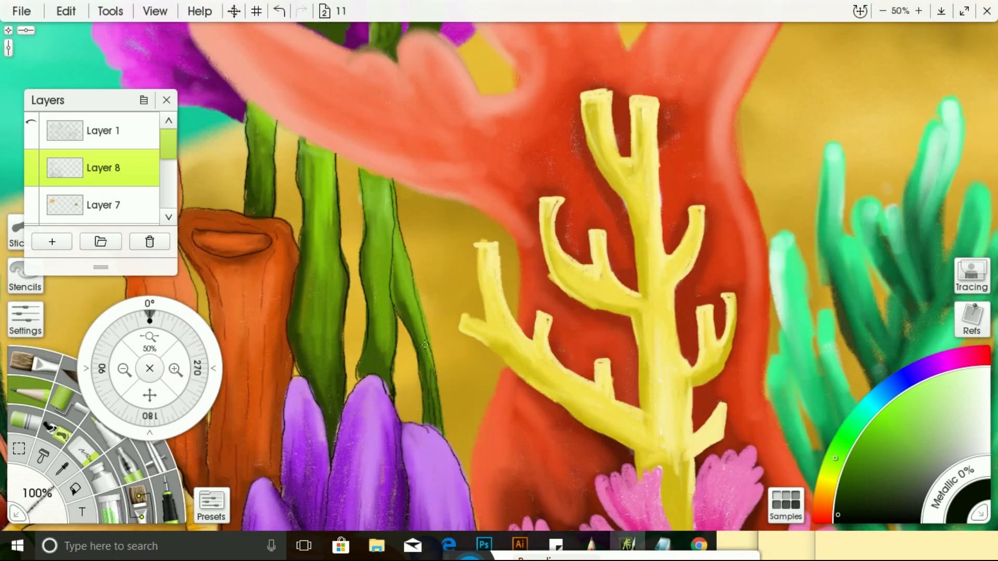
drag(387, 378, 393, 249)
drag(397, 285, 434, 367)
drag(435, 371, 410, 267)
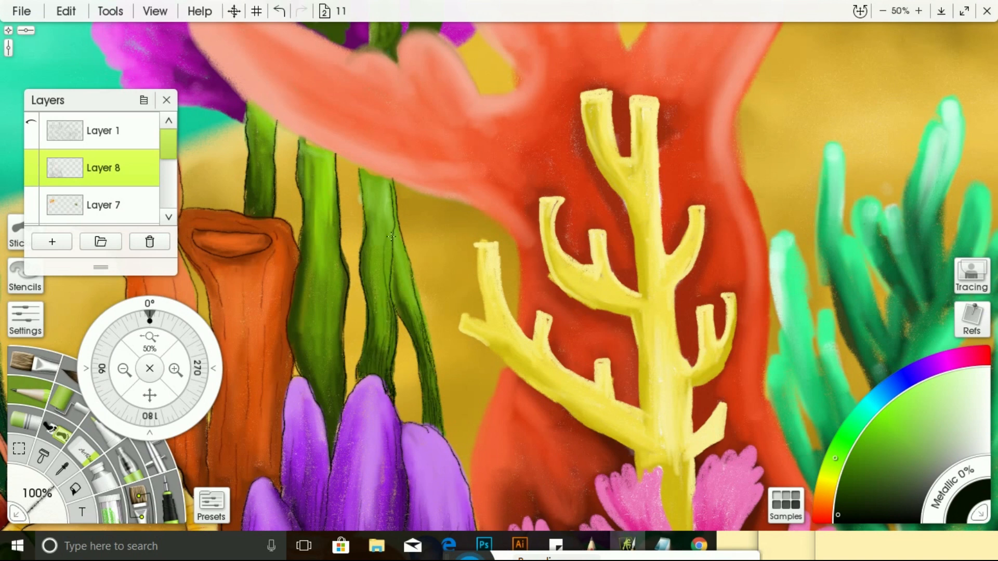
drag(337, 457, 304, 332)
drag(303, 380, 291, 305)
mouse_move(330, 395)
mouse_down()
mouse_move(313, 299)
mouse_move(334, 224)
mouse_up()
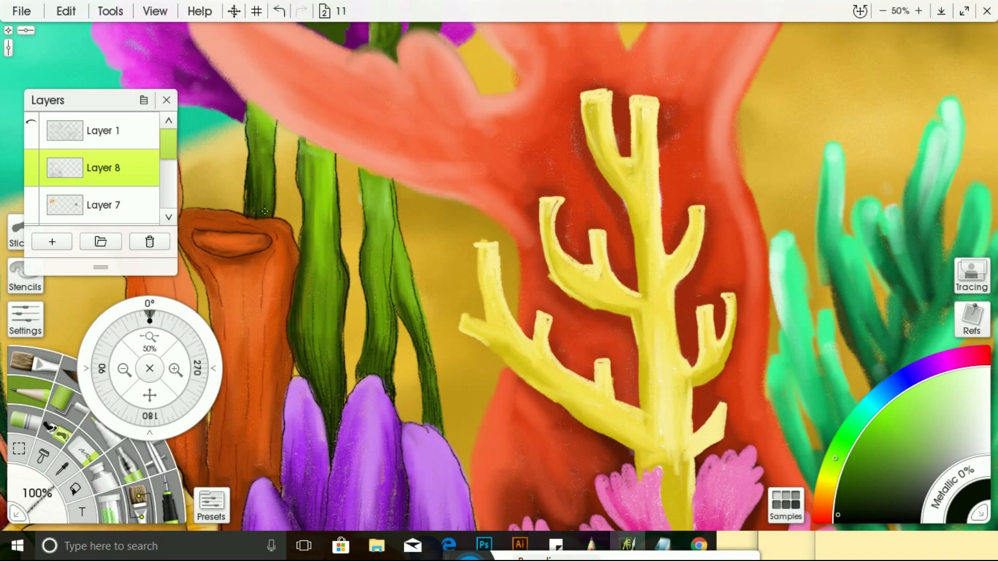
drag(265, 212, 273, 157)
- Outline the upper blades of the yellow-green seaweed in very dark green, undoing the misplaced strokes
mouse_move(159, 389)
mouse_down()
mouse_move(166, 498)
mouse_move(167, 474)
mouse_up()
mouse_move(281, 395)
mouse_down()
mouse_move(305, 272)
mouse_move(335, 201)
mouse_up()
drag(304, 409, 337, 235)
mouse_move(324, 410)
mouse_down()
mouse_move(322, 396)
mouse_move(355, 359)
mouse_move(349, 438)
mouse_up()
mouse_move(350, 285)
mouse_down()
mouse_move(340, 235)
mouse_move(352, 80)
mouse_move(366, 438)
mouse_up()
mouse_move(365, 148)
mouse_down()
mouse_move(397, 122)
mouse_move(401, 101)
mouse_move(367, 182)
mouse_up()
click(280, 11)
mouse_move(387, 445)
mouse_down()
mouse_move(390, 266)
mouse_move(413, 267)
mouse_move(430, 402)
mouse_move(432, 283)
mouse_up()
mouse_move(433, 285)
mouse_down()
mouse_move(450, 121)
mouse_move(465, 212)
mouse_move(453, 315)
mouse_up()
click(280, 11)
drag(464, 382, 460, 421)
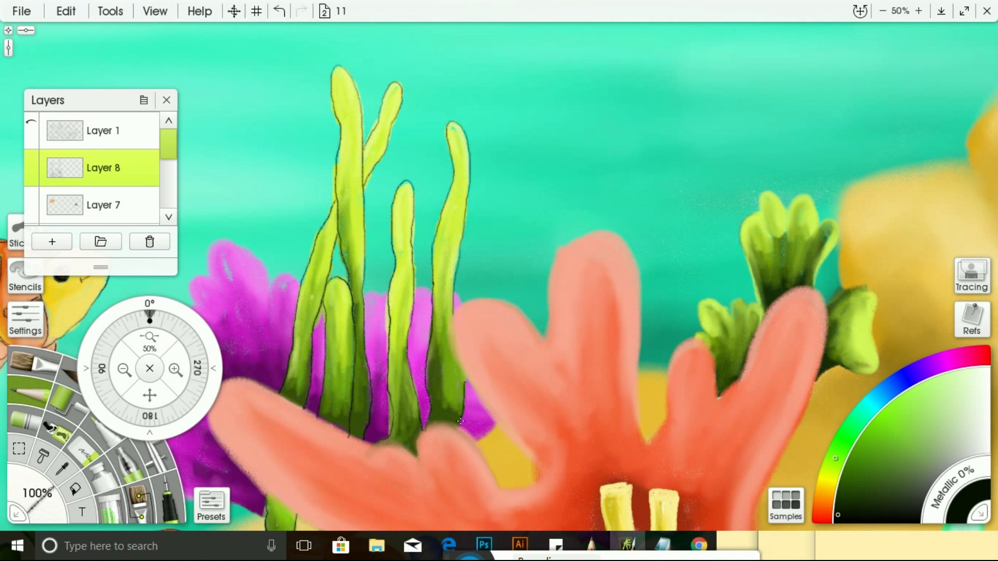
- Draw very dark green texture lines up the bases of the yellow-green seaweed blades
drag(300, 408, 298, 359)
drag(288, 395, 308, 329)
drag(300, 373, 321, 279)
drag(329, 428, 342, 351)
drag(347, 396, 347, 369)
drag(398, 438, 395, 408)
drag(413, 457, 403, 363)
drag(391, 411, 405, 289)
drag(416, 420, 407, 364)
drag(430, 430, 436, 372)
drag(428, 377, 433, 319)
drag(452, 404, 452, 370)
drag(450, 375, 450, 222)
- Outline the magenta coral behind the seaweed in dark purple and add fanning texture lines inside its lobes
drag(149, 395, 212, 234)
drag(150, 395, 149, 302)
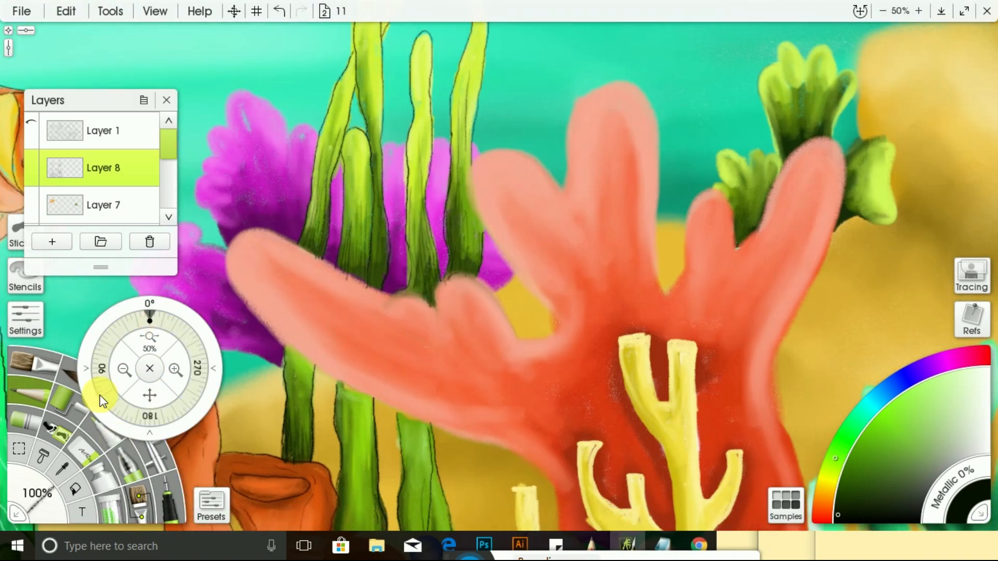
click(124, 369)
click(176, 370)
drag(149, 396, 333, 509)
click(957, 359)
click(844, 502)
mouse_move(375, 388)
mouse_down()
mouse_move(252, 341)
mouse_move(230, 313)
mouse_move(248, 279)
mouse_move(308, 242)
mouse_move(293, 194)
mouse_move(313, 146)
mouse_move(331, 108)
mouse_up()
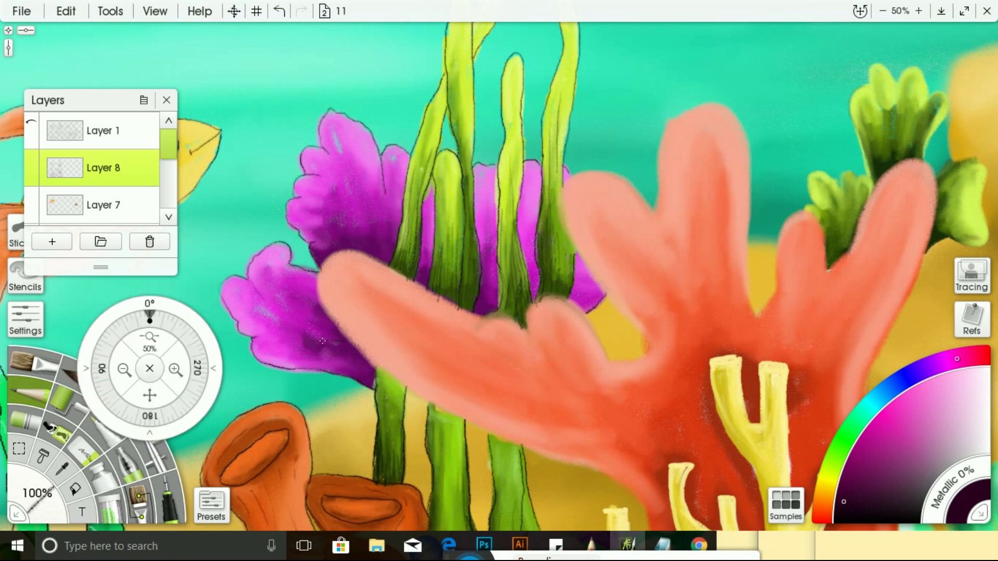
drag(322, 341, 280, 357)
click(877, 431)
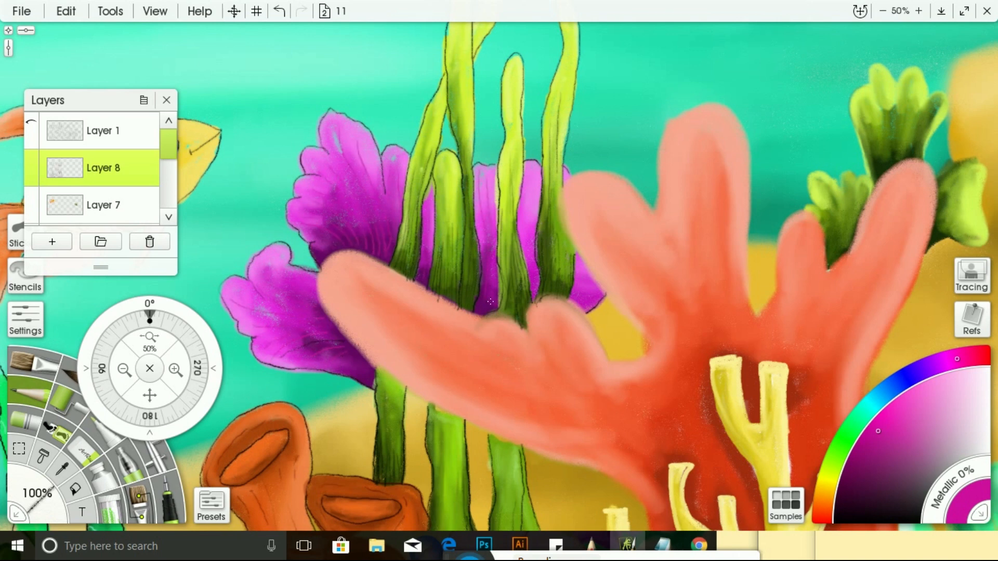
- Outline the lower left side and the long left arm of the large orange coral in dark brown
click(822, 513)
click(843, 495)
click(124, 370)
drag(149, 395, 106, 299)
click(176, 370)
drag(434, 426, 462, 255)
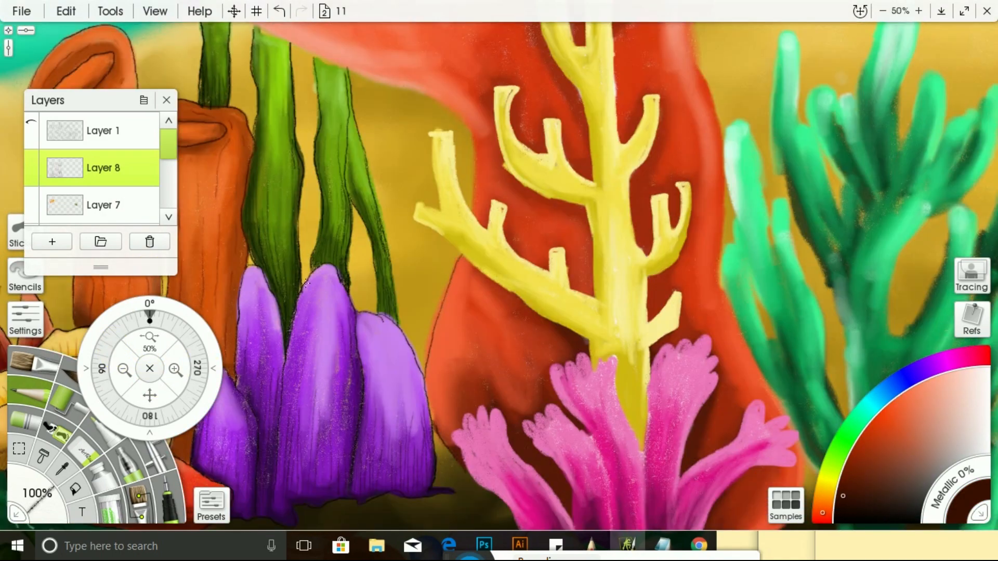
drag(149, 392, 138, 560)
mouse_move(464, 380)
mouse_down()
mouse_move(466, 315)
mouse_move(340, 233)
mouse_up()
- Outline the upper fingers and the right side of the large orange coral in dark brown
drag(149, 395, 365, 524)
mouse_move(554, 373)
mouse_down()
mouse_move(509, 360)
mouse_move(421, 308)
mouse_move(364, 180)
mouse_move(513, 244)
mouse_move(568, 227)
mouse_move(639, 291)
mouse_move(682, 272)
mouse_up()
mouse_move(678, 278)
mouse_down()
mouse_move(618, 193)
mouse_move(677, 139)
mouse_move(708, 194)
mouse_up()
mouse_move(152, 394)
mouse_down()
mouse_move(0, 422)
mouse_move(74, 398)
mouse_up()
mouse_move(416, 185)
mouse_down()
mouse_move(407, 101)
mouse_move(499, 218)
mouse_move(552, 179)
mouse_move(685, 158)
mouse_up()
drag(624, 410, 686, 148)
drag(152, 394, 75, 15)
mouse_move(547, 25)
mouse_down()
mouse_move(569, 190)
mouse_move(621, 355)
mouse_move(614, 496)
mouse_up()
- Draw small dark brown circles as spots over the arms and trunk of the large orange coral, undoing the misplaced one
click(124, 370)
drag(150, 397, 173, 497)
click(882, 420)
click(845, 500)
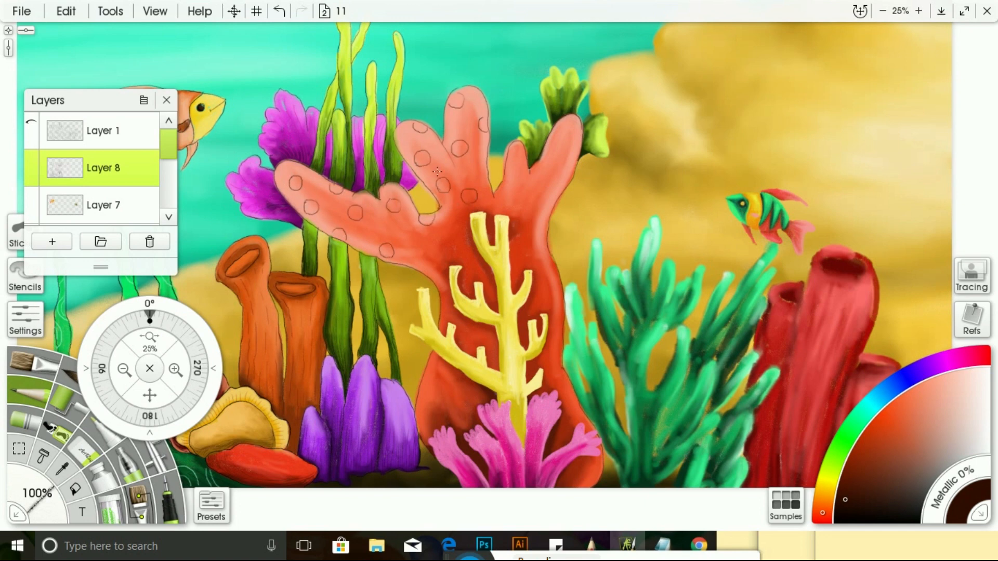
drag(551, 173, 549, 164)
drag(567, 128, 566, 130)
drag(574, 155, 567, 163)
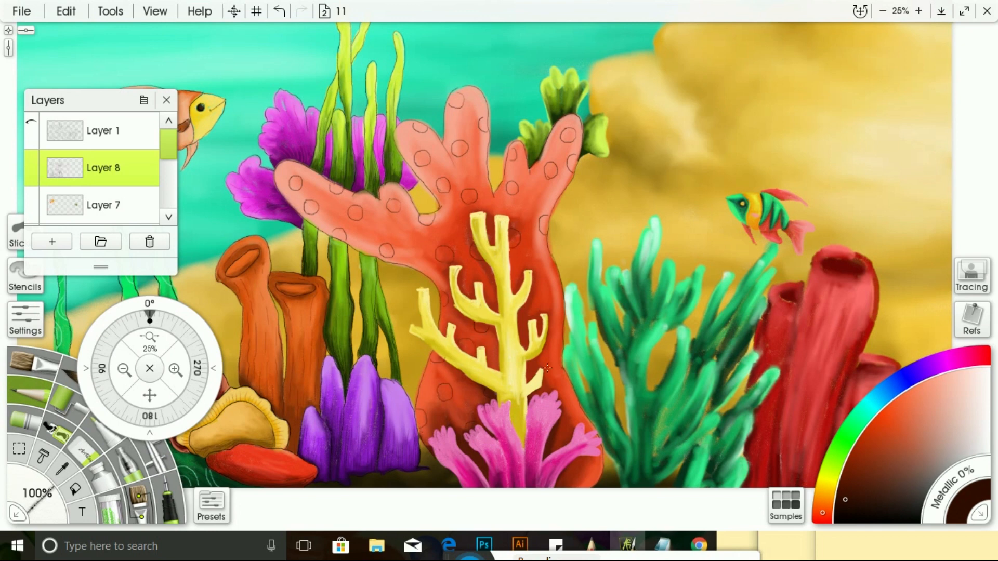
click(281, 12)
drag(541, 286, 539, 299)
- Outline the trunk and branches of the yellow coral in very dark brown, undoing the misplaced strokes
click(176, 370)
click(824, 499)
click(836, 513)
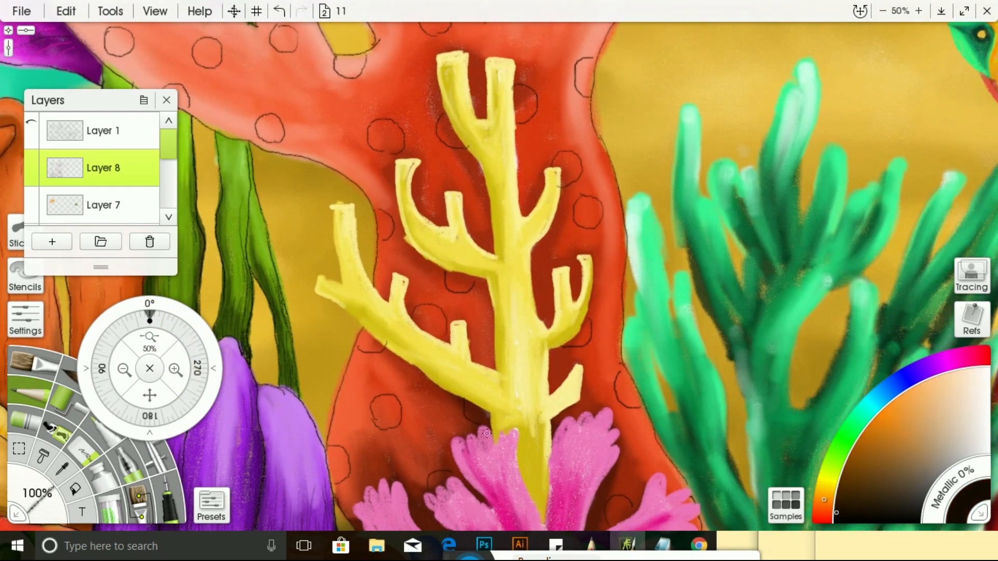
mouse_move(493, 416)
mouse_down()
mouse_move(378, 336)
mouse_move(320, 276)
mouse_move(335, 205)
mouse_move(375, 292)
mouse_move(452, 320)
mouse_up()
click(279, 11)
click(279, 10)
mouse_move(471, 400)
mouse_down()
mouse_move(318, 280)
mouse_move(354, 218)
mouse_move(398, 291)
mouse_move(452, 341)
mouse_up()
mouse_move(497, 370)
mouse_down()
mouse_move(396, 165)
mouse_move(439, 223)
mouse_move(498, 258)
mouse_up()
mouse_move(494, 254)
mouse_down()
mouse_move(453, 394)
mouse_move(418, 278)
mouse_move(419, 189)
mouse_move(445, 197)
mouse_move(503, 327)
mouse_move(491, 385)
mouse_move(451, 194)
mouse_up()
mouse_move(450, 194)
mouse_down()
mouse_move(456, 261)
mouse_move(488, 216)
mouse_move(470, 307)
mouse_move(511, 204)
mouse_up()
drag(469, 341, 499, 310)
drag(467, 364, 489, 348)
- Draw orange-brown bands across the lower left branches of the yellow coral
click(867, 438)
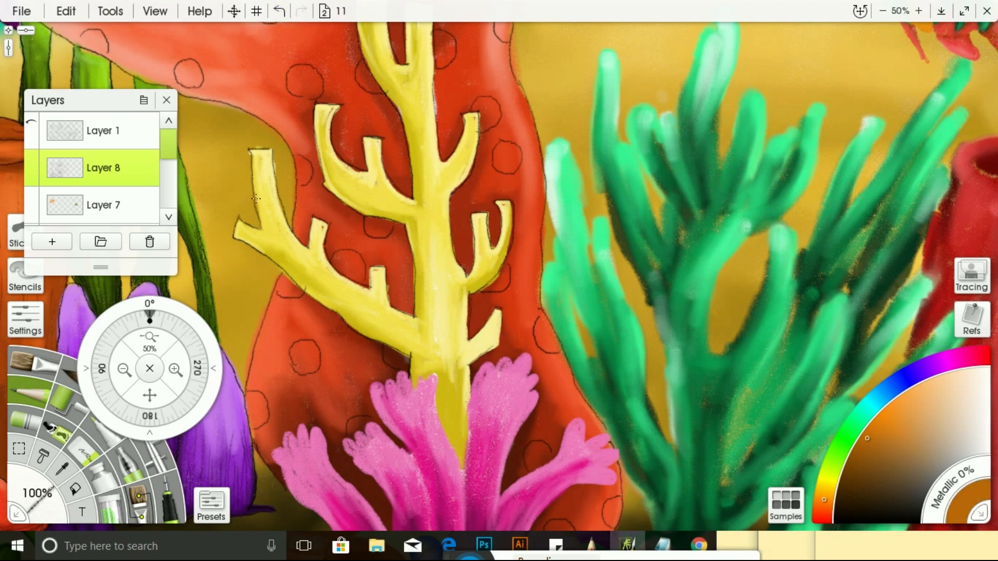
drag(266, 253, 288, 233)
drag(293, 239, 274, 258)
mouse_move(288, 271)
mouse_down()
mouse_move(301, 246)
mouse_move(295, 272)
mouse_up()
drag(309, 293, 331, 272)
mouse_move(337, 274)
mouse_down()
mouse_move(315, 297)
mouse_move(366, 288)
mouse_up()
drag(371, 337, 391, 307)
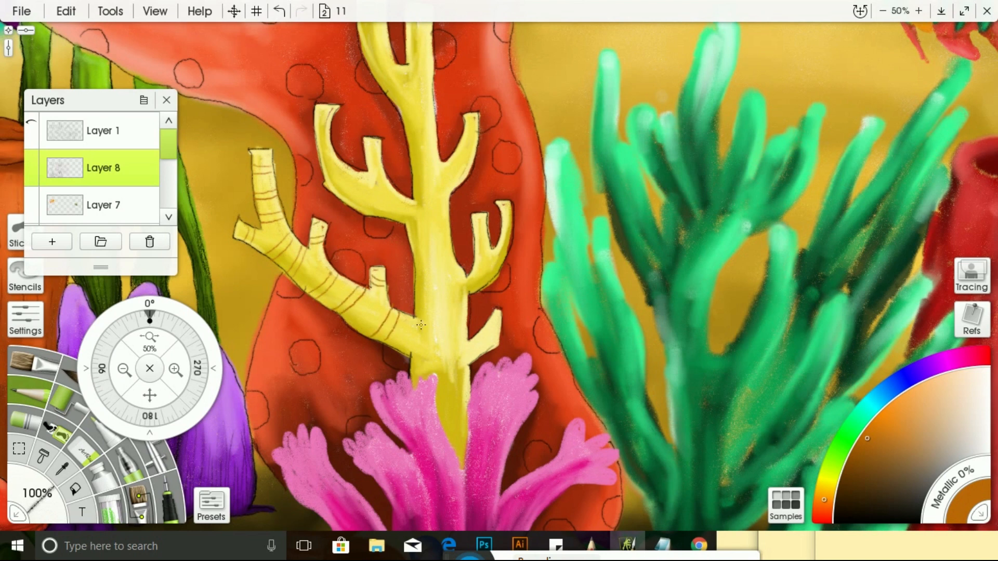
- Draw orange-brown bands across the main trunk of the yellow coral
drag(413, 359, 465, 375)
drag(416, 313, 463, 308)
drag(414, 305, 458, 298)
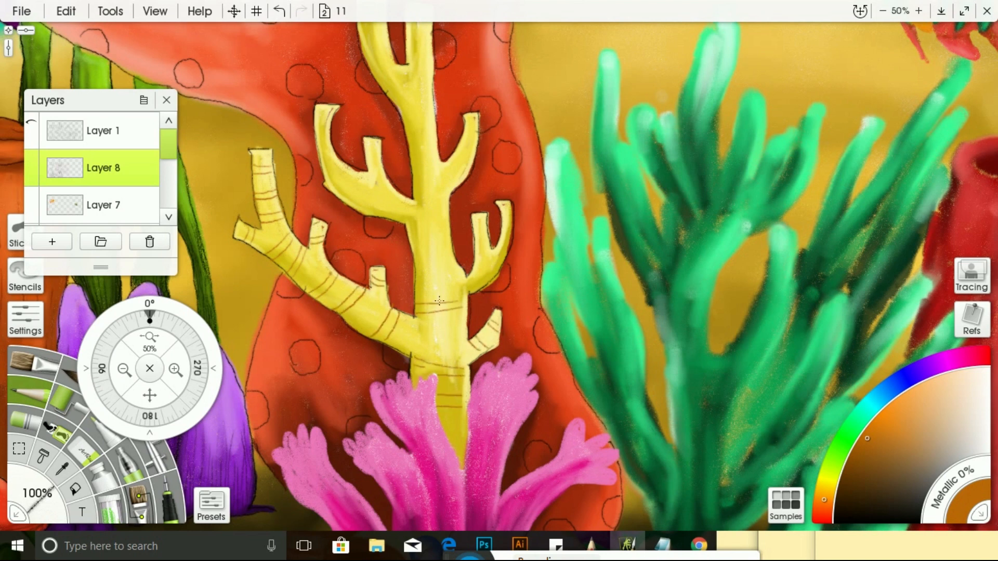
drag(415, 273, 458, 271)
mouse_move(416, 263)
mouse_down()
mouse_move(454, 261)
mouse_move(447, 237)
mouse_up()
drag(408, 230, 445, 226)
- Draw orange-brown bands across the middle branches and upper trunk of the yellow coral
mouse_move(387, 217)
mouse_down()
mouse_move(409, 202)
mouse_move(400, 200)
mouse_up()
drag(352, 206, 370, 173)
mouse_move(332, 185)
mouse_down()
mouse_move(344, 164)
mouse_move(380, 155)
mouse_up()
drag(416, 195, 450, 197)
drag(414, 186, 448, 190)
mouse_move(449, 163)
mouse_down()
mouse_move(465, 181)
mouse_move(467, 172)
mouse_up()
drag(462, 138, 478, 149)
- Draw orange-brown bands across the two topmost forks of the yellow coral
drag(387, 185, 395, 332)
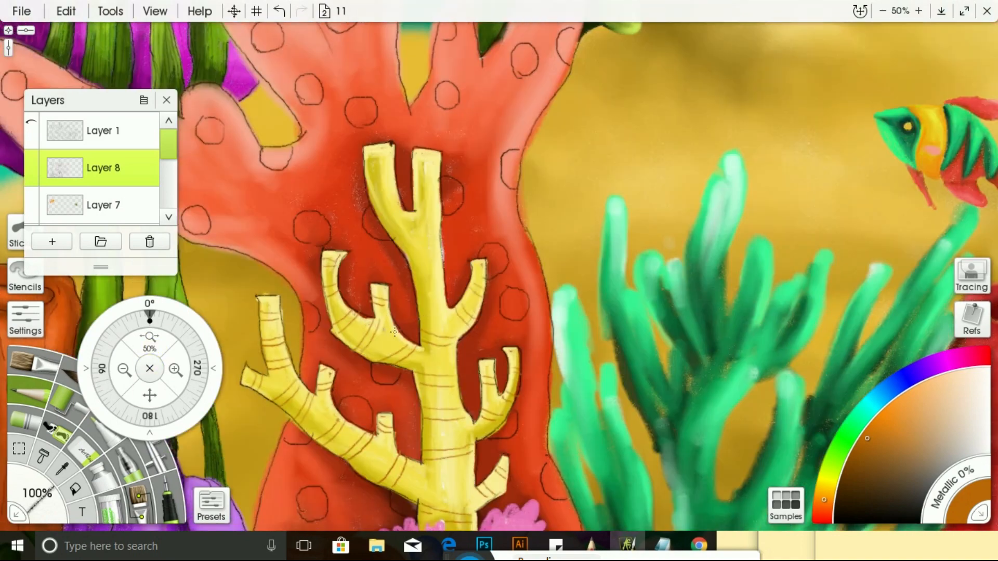
drag(369, 200, 399, 197)
drag(368, 191, 396, 187)
drag(365, 160, 394, 157)
drag(365, 153, 394, 151)
drag(412, 200, 439, 197)
drag(413, 169, 440, 166)
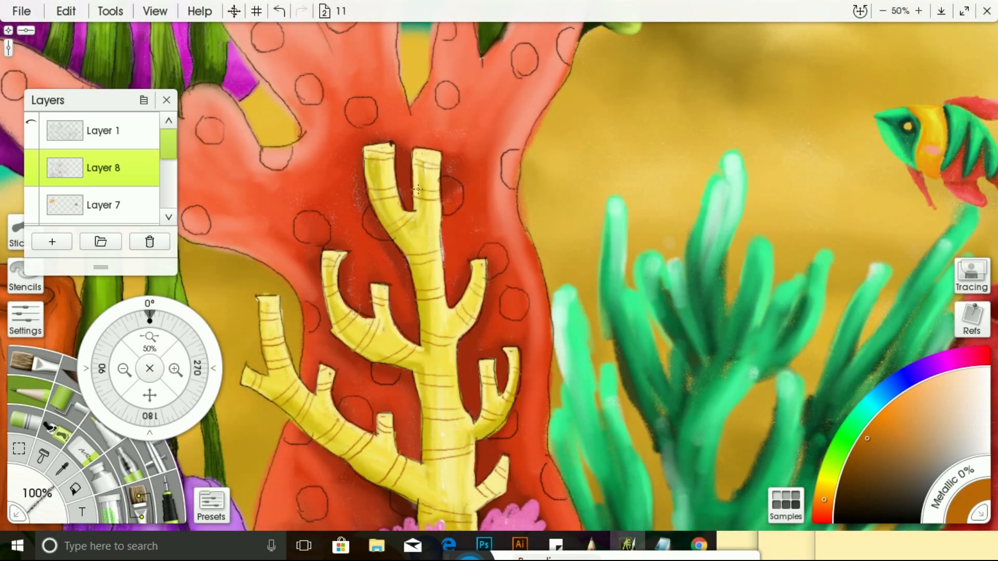
- Outline the leftmost stem and fingertips of the pink coral in very dark red, undoing the misplaced stroke
scroll(488, 149, down, 2)
drag(150, 395, 232, 367)
scroll(539, 380, up, 2)
click(940, 366)
click(843, 500)
drag(951, 362, 979, 356)
mouse_move(446, 397)
mouse_down()
mouse_move(390, 310)
mouse_move(507, 408)
mouse_up()
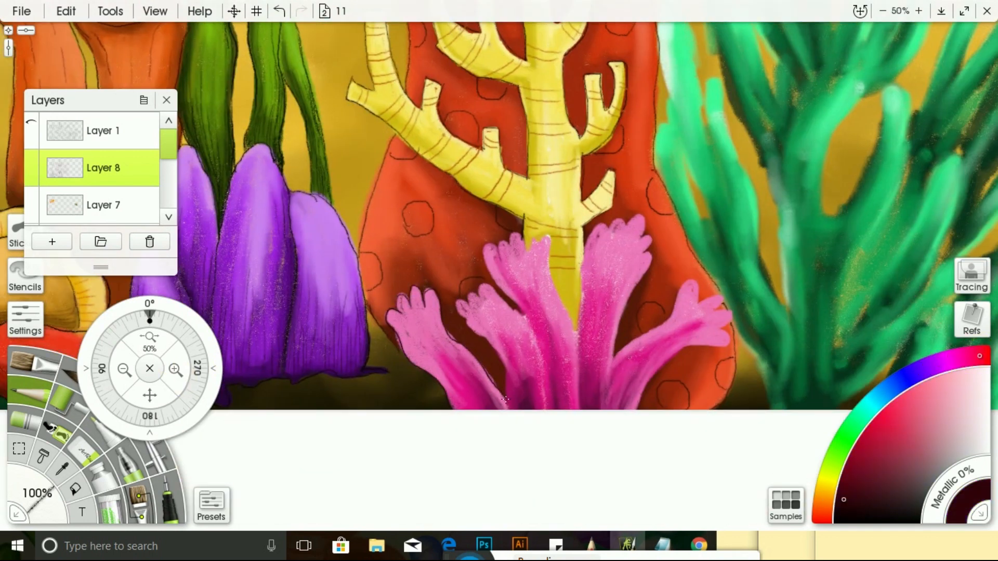
click(280, 11)
drag(398, 311, 414, 283)
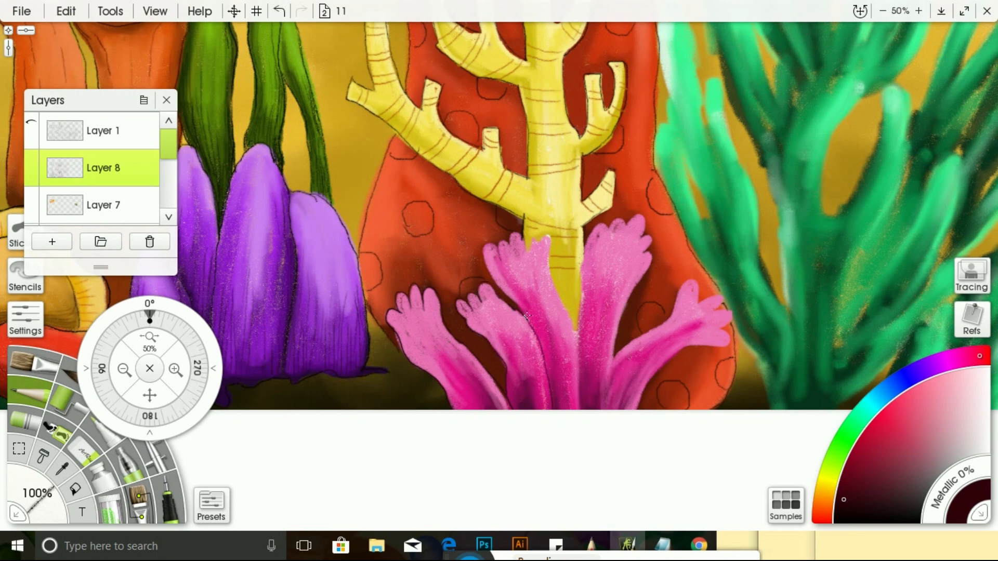
- Outline the middle and right stems of the pink coral in very dark red, undoing the misplaced strokes
mouse_move(525, 315)
mouse_down()
mouse_move(491, 244)
mouse_move(543, 240)
mouse_move(578, 388)
mouse_up()
click(280, 11)
mouse_move(551, 267)
mouse_down()
mouse_move(577, 347)
mouse_move(578, 408)
mouse_up()
mouse_move(577, 341)
mouse_down()
mouse_move(584, 259)
mouse_move(632, 217)
mouse_move(652, 271)
mouse_move(608, 408)
mouse_up()
mouse_move(612, 364)
mouse_down()
mouse_move(684, 283)
mouse_move(728, 323)
mouse_move(704, 346)
mouse_up()
click(281, 11)
mouse_move(674, 313)
mouse_down()
mouse_move(697, 308)
mouse_move(725, 337)
mouse_move(684, 345)
mouse_up()
drag(691, 346, 636, 411)
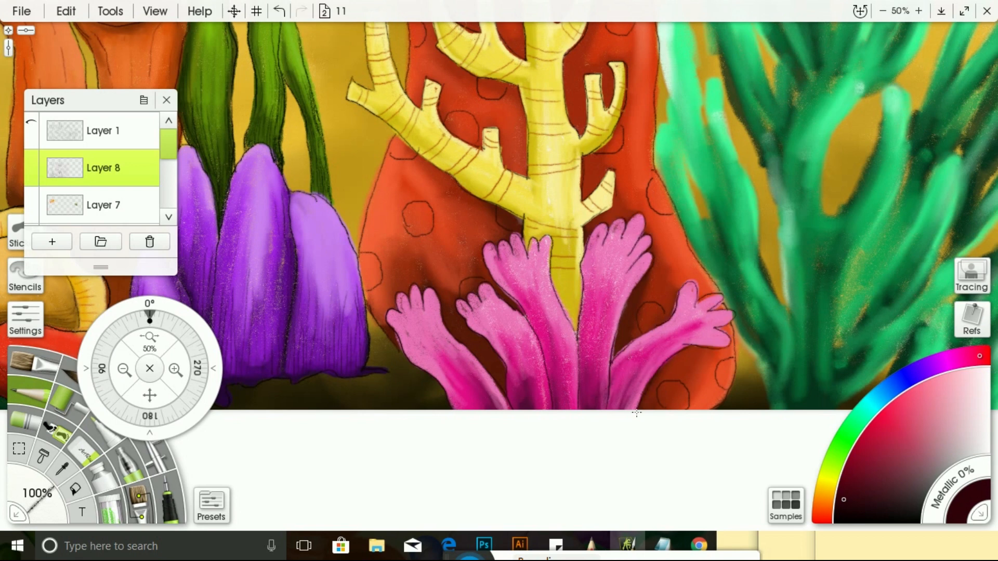
- Draw crimson texture lines along the left and middle stems of the pink coral
click(857, 470)
drag(456, 408, 429, 355)
drag(466, 412, 432, 345)
drag(450, 396, 419, 358)
drag(463, 369, 433, 317)
drag(497, 406, 459, 353)
click(876, 439)
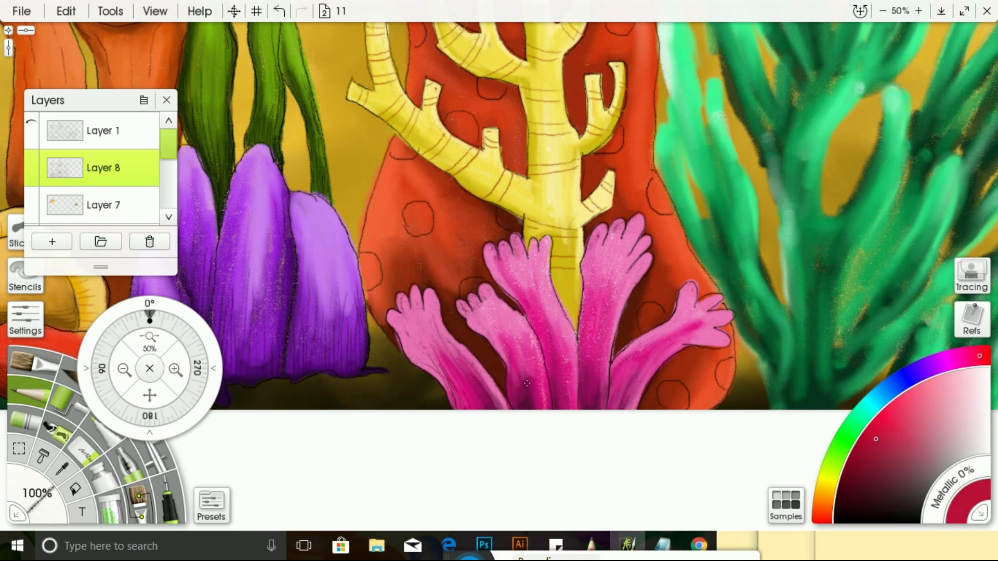
drag(527, 382, 518, 339)
drag(572, 366, 541, 285)
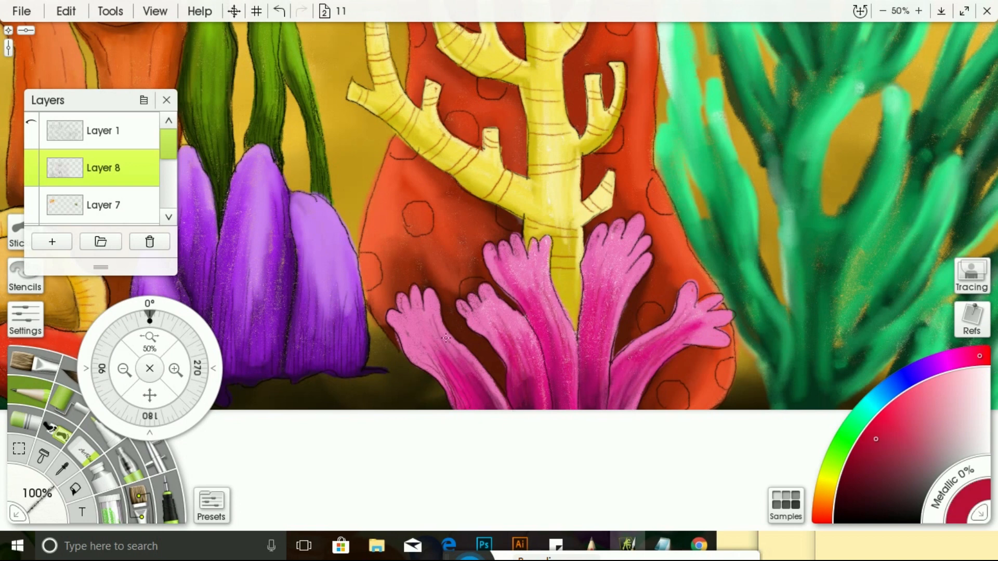
- Draw more crimson texture lines along the leftmost stem of the pink coral
drag(437, 367, 421, 352)
mouse_move(444, 387)
mouse_down()
mouse_move(413, 344)
mouse_move(420, 335)
mouse_up()
- Sample a very dark green from the green coral and outline its leftmost branches with it
click(128, 372)
click(176, 370)
drag(156, 398, 19, 405)
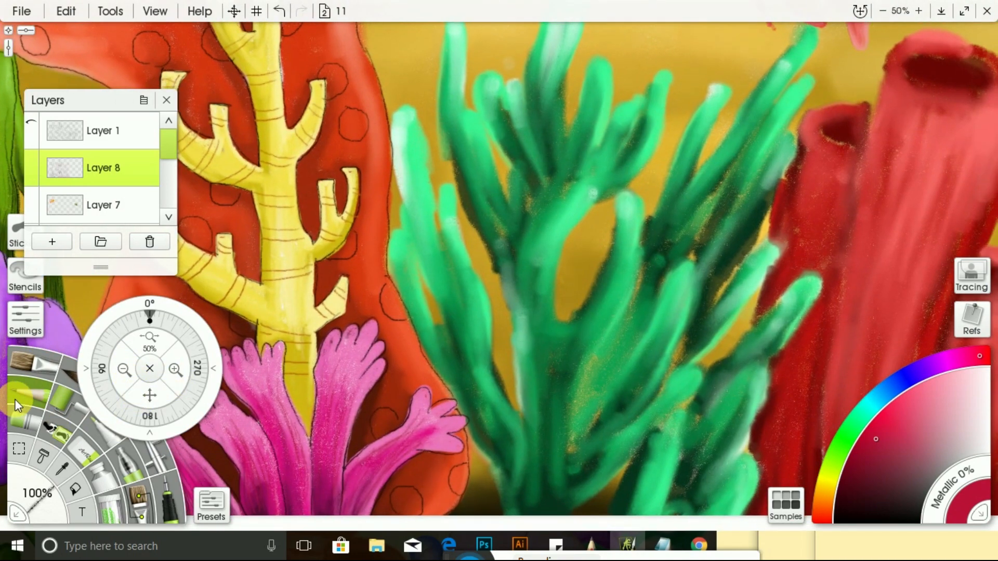
alt+click(498, 430)
drag(398, 224, 490, 420)
drag(412, 263, 450, 330)
drag(391, 166, 415, 231)
mouse_move(391, 142)
mouse_down()
mouse_move(434, 221)
mouse_move(461, 324)
mouse_up()
mouse_move(441, 235)
mouse_down()
mouse_move(448, 182)
mouse_move(529, 448)
mouse_up()
mouse_move(463, 427)
mouse_down()
mouse_move(430, 257)
mouse_move(382, 159)
mouse_up()
drag(381, 159, 383, 111)
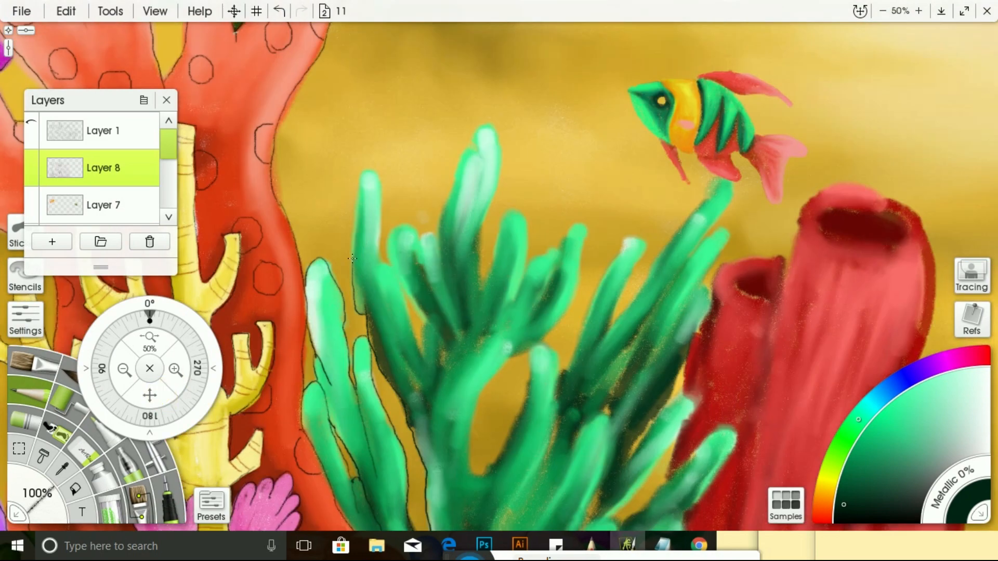
- Outline the green coral's upper middle and upper right branches and its oval opening in very dark green
mouse_move(353, 258)
mouse_down()
mouse_move(382, 263)
mouse_move(404, 311)
mouse_move(416, 229)
mouse_move(441, 244)
mouse_move(471, 150)
mouse_move(483, 224)
mouse_move(525, 291)
mouse_move(564, 244)
mouse_move(563, 312)
mouse_move(507, 358)
mouse_up()
drag(150, 396, 209, 254)
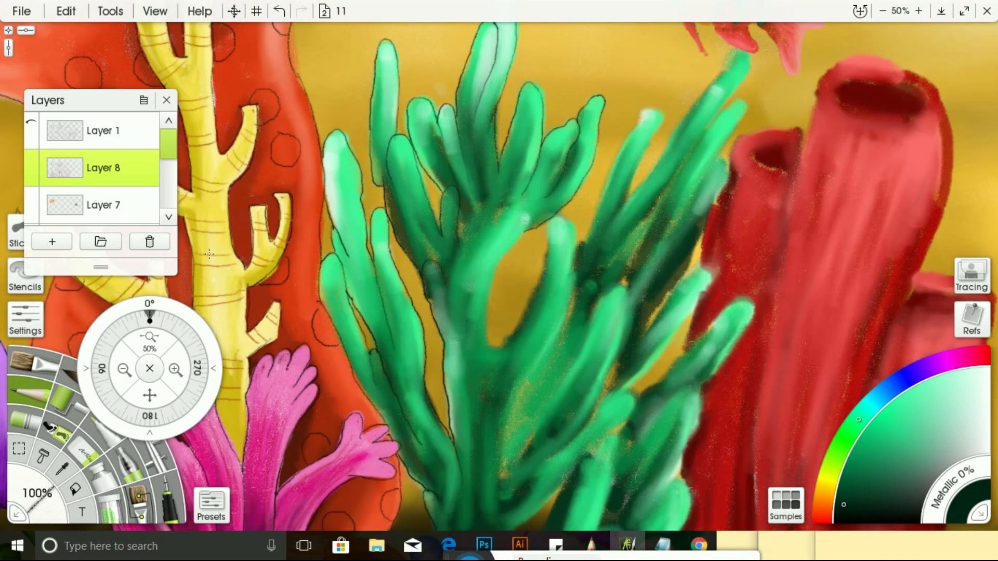
mouse_move(533, 220)
mouse_down()
mouse_move(491, 352)
mouse_move(564, 213)
mouse_up()
mouse_move(575, 275)
mouse_down()
mouse_move(520, 396)
mouse_move(590, 257)
mouse_up()
mouse_move(586, 240)
mouse_down()
mouse_move(638, 125)
mouse_move(625, 203)
mouse_up()
drag(160, 395, 22, 504)
mouse_move(487, 311)
mouse_down()
mouse_move(468, 341)
mouse_move(593, 167)
mouse_move(484, 390)
mouse_up()
drag(580, 225, 582, 299)
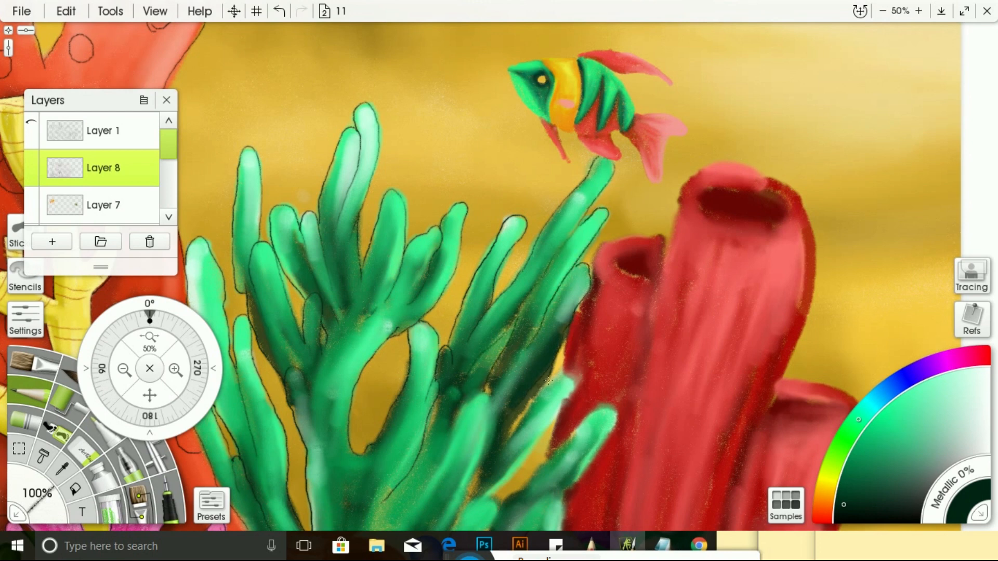
- Outline the green coral's central branches and the slim branch next to the red tubes in very dark green
drag(549, 380, 503, 441)
mouse_move(506, 439)
mouse_down()
mouse_move(542, 391)
mouse_move(563, 404)
mouse_up()
drag(151, 396, 179, 200)
drag(518, 300, 561, 250)
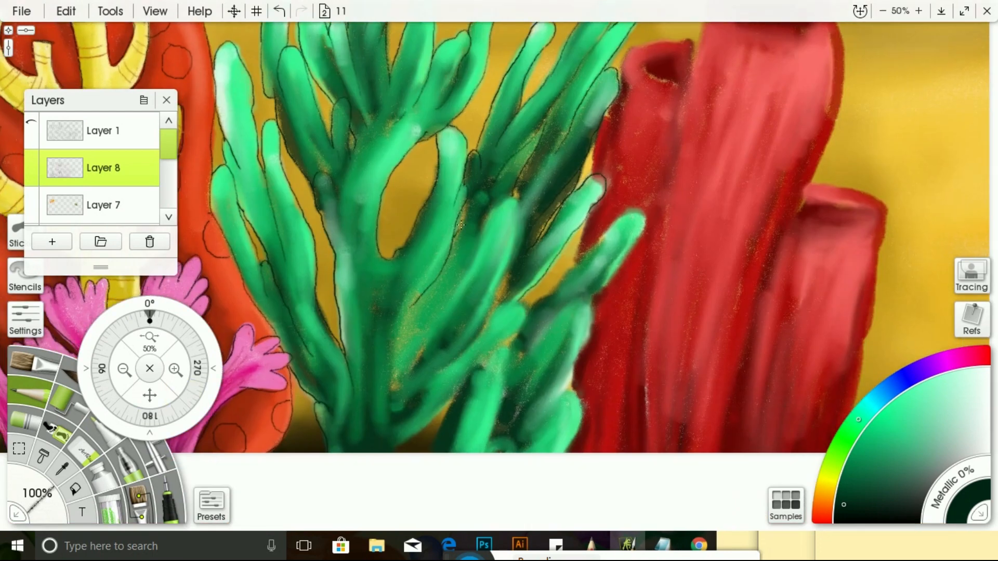
drag(461, 225, 468, 201)
drag(489, 210, 479, 237)
mouse_move(513, 196)
mouse_down()
mouse_move(519, 211)
mouse_move(475, 311)
mouse_up()
drag(520, 218, 532, 214)
drag(507, 280, 442, 370)
mouse_move(472, 339)
mouse_down()
mouse_move(513, 301)
mouse_move(475, 365)
mouse_up()
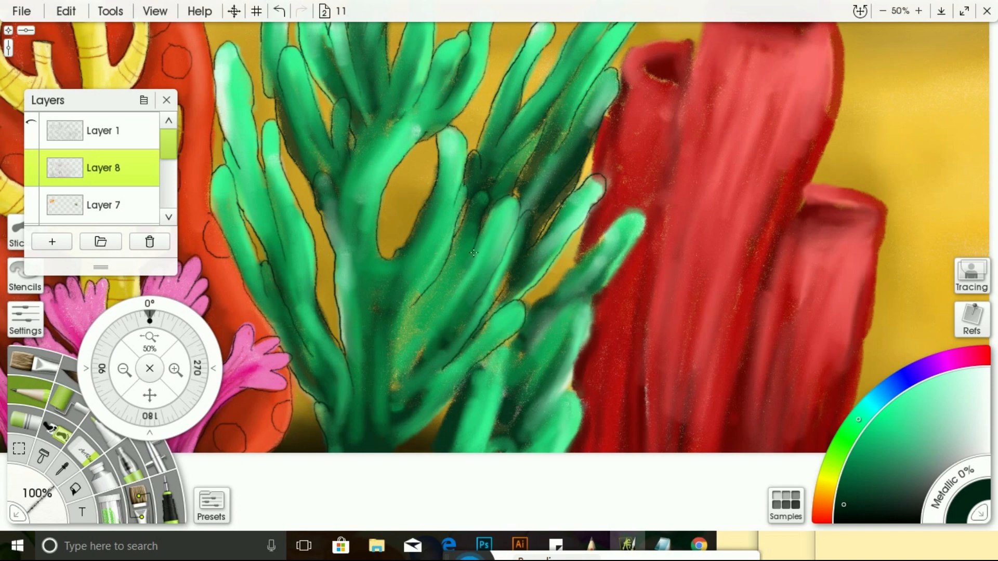
drag(473, 253, 396, 364)
drag(412, 304, 397, 341)
- Outline the remaining lower right branches and the base of the green coral in very dark green
drag(156, 394, 186, 219)
drag(474, 196, 429, 273)
drag(157, 399, 163, 477)
drag(435, 236, 428, 297)
mouse_move(156, 396)
mouse_down()
mouse_move(88, 464)
mouse_move(10, 412)
mouse_up()
drag(337, 340, 346, 313)
drag(396, 261, 378, 371)
drag(417, 228, 519, 131)
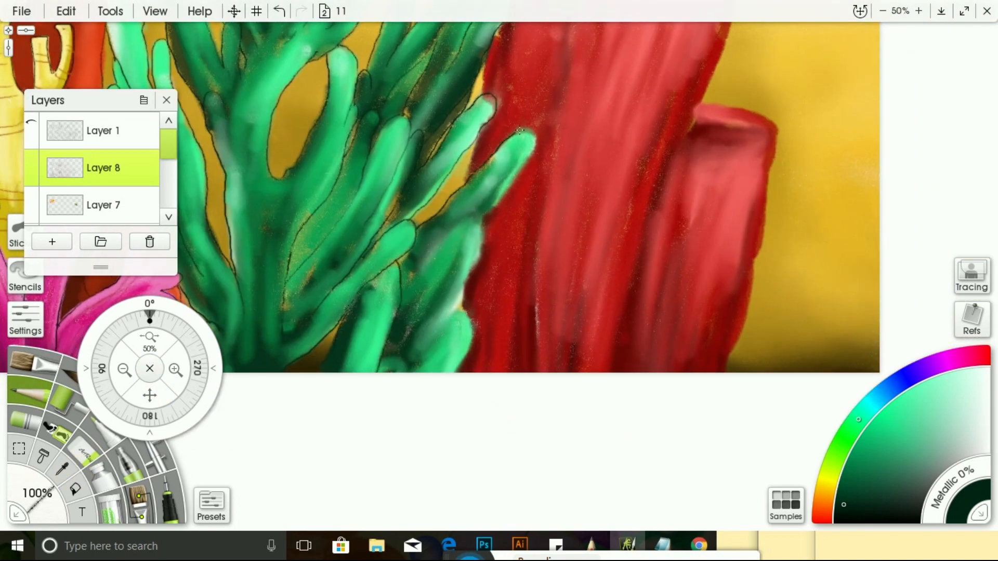
mouse_move(418, 270)
mouse_down()
mouse_move(474, 272)
mouse_move(459, 305)
mouse_up()
drag(414, 362, 460, 375)
drag(379, 362, 412, 382)
mouse_move(481, 219)
mouse_down()
mouse_move(518, 168)
mouse_move(522, 130)
mouse_up()
- Draw dark green texture lines along the leftmost branches of the green coral
mouse_move(155, 395)
mouse_down()
mouse_move(292, 477)
mouse_move(175, 364)
mouse_up()
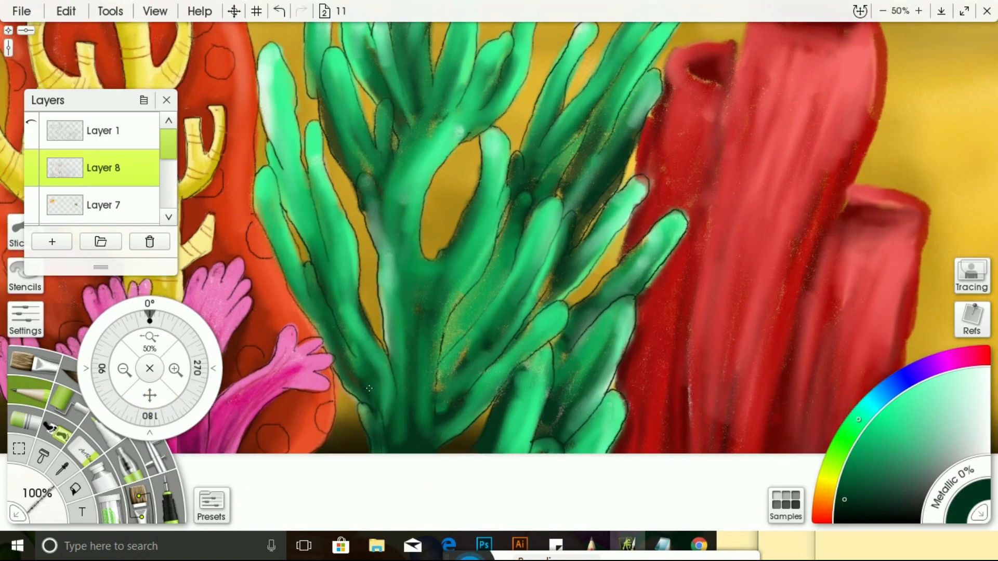
drag(335, 342, 355, 366)
drag(289, 261, 313, 316)
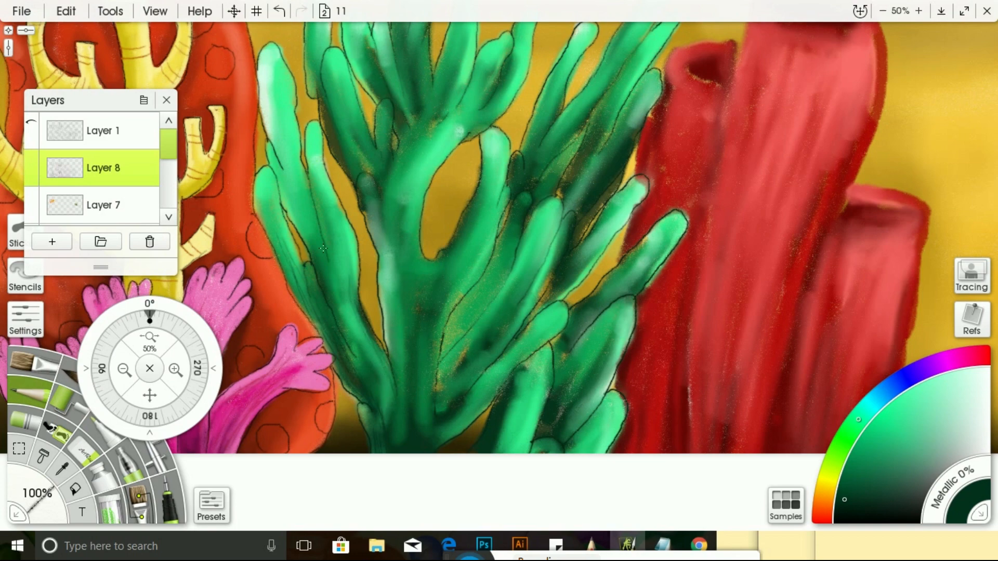
drag(285, 196, 311, 247)
drag(150, 395, 155, 498)
mouse_move(265, 197)
mouse_down()
mouse_move(278, 247)
mouse_move(308, 272)
mouse_up()
drag(313, 250, 326, 324)
drag(309, 233, 317, 270)
drag(150, 396, 141, 286)
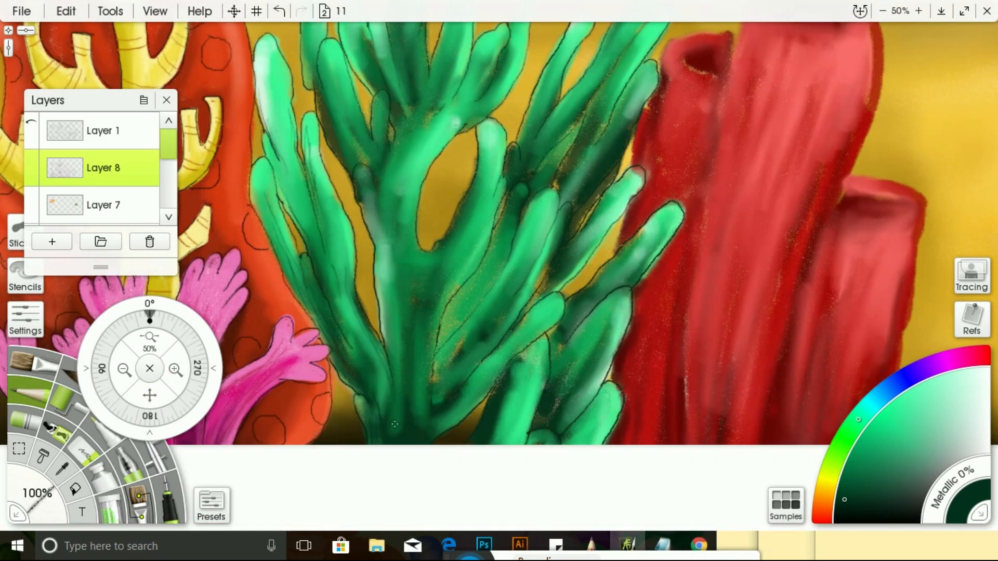
- Add dark green texture strokes to the trunk and upper left branches of the green coral
drag(456, 553, 383, 553)
drag(150, 395, 171, 454)
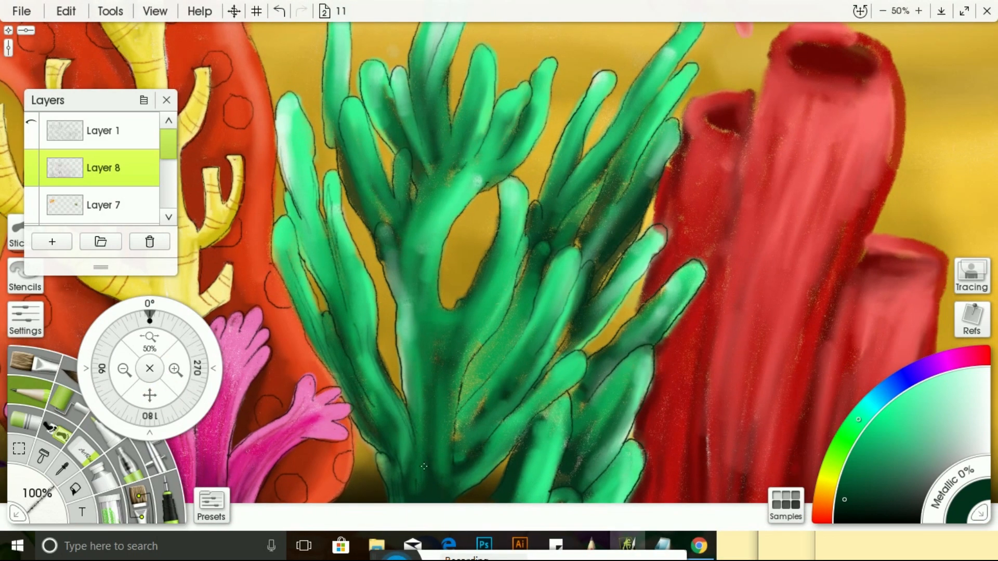
drag(412, 350, 418, 412)
drag(401, 309, 410, 365)
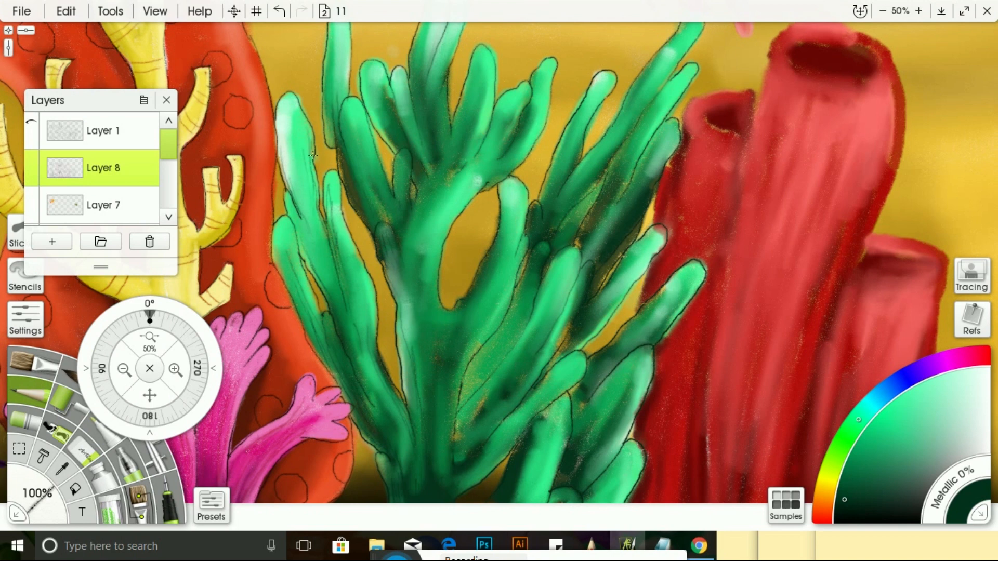
mouse_move(399, 214)
mouse_down()
mouse_move(405, 194)
mouse_move(417, 192)
mouse_up()
drag(375, 111, 390, 133)
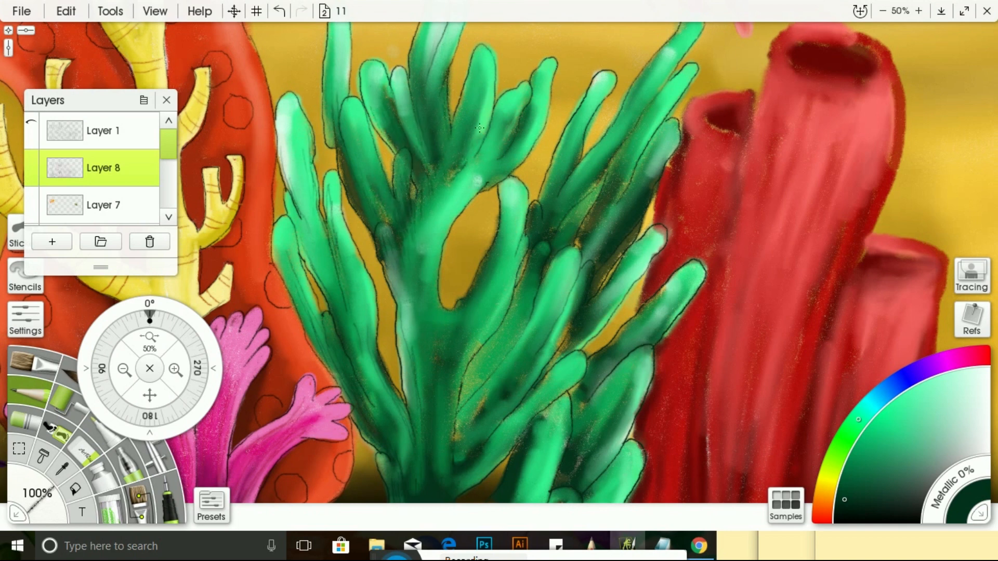
- Add dark green texture strokes to the green coral's upper middle branches and the fork above its oval opening
drag(479, 127, 449, 179)
drag(150, 396, 155, 515)
drag(447, 151, 428, 198)
drag(520, 253, 496, 288)
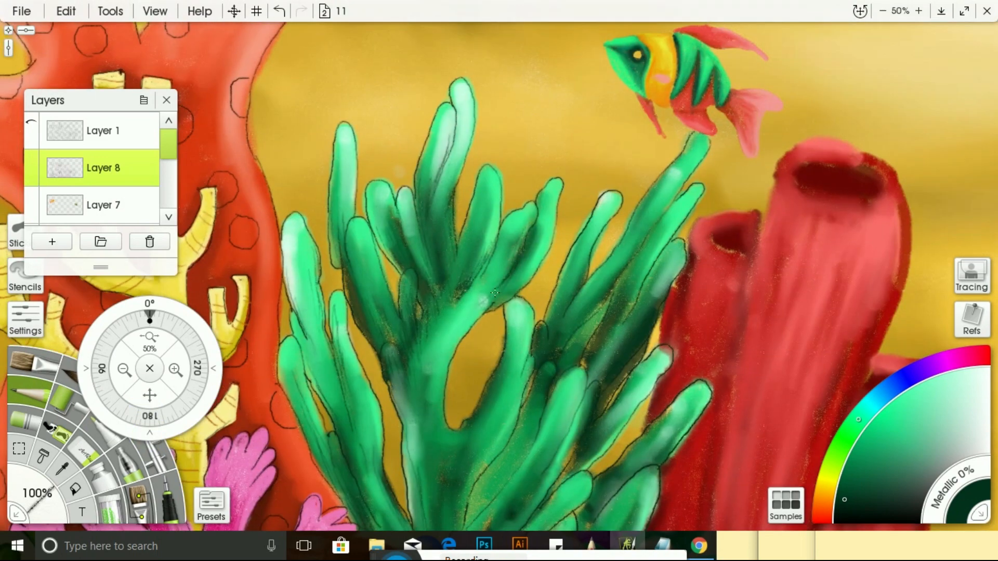
drag(546, 192, 535, 224)
drag(510, 293, 479, 316)
drag(529, 274, 503, 297)
drag(493, 305, 458, 343)
- Draw dark green texture lines on the green coral's central trunk and the branches around its oval opening
drag(149, 398, 194, 227)
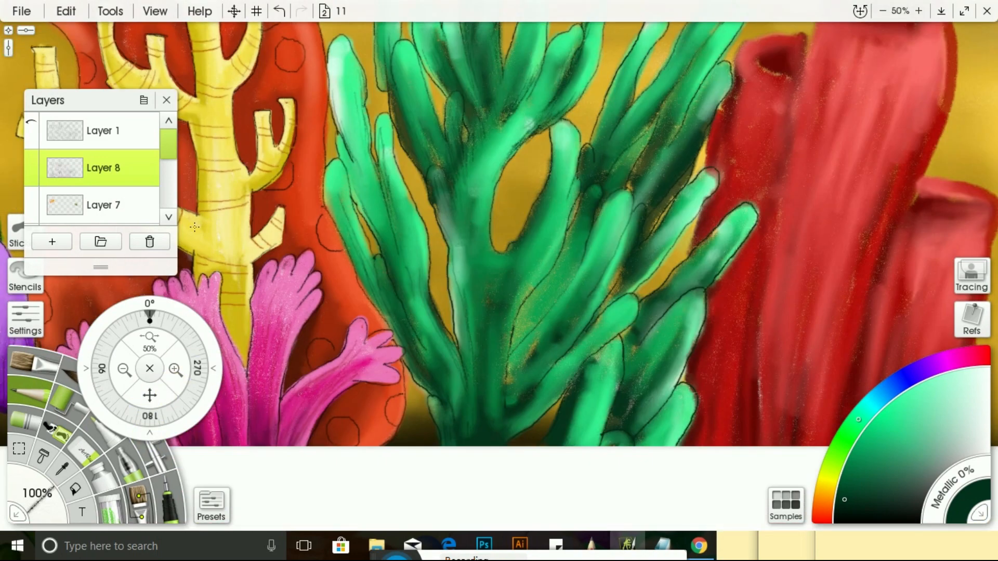
mouse_move(499, 402)
mouse_down()
mouse_move(517, 301)
mouse_move(553, 257)
mouse_up()
drag(554, 197, 554, 151)
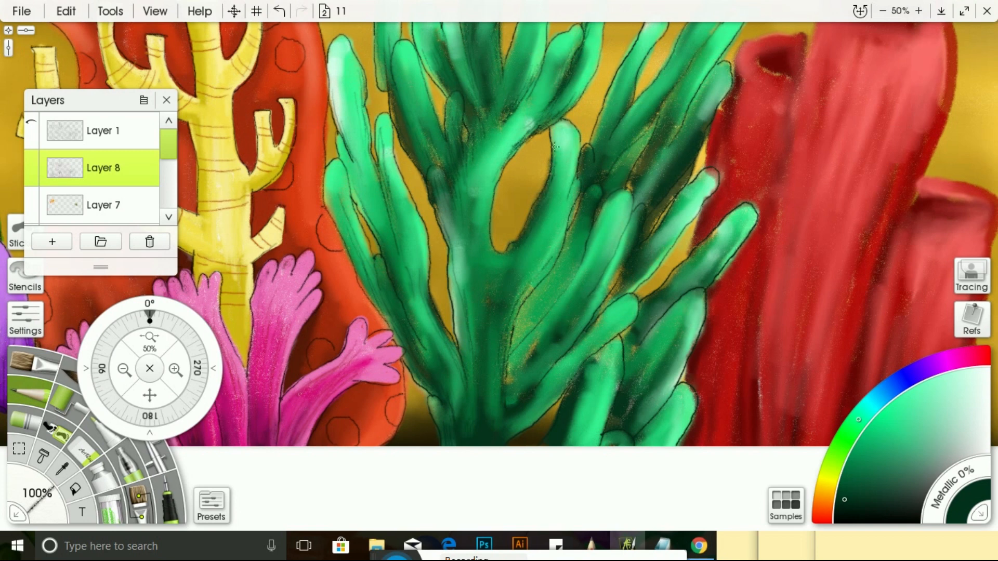
drag(494, 187, 468, 263)
drag(556, 129, 567, 221)
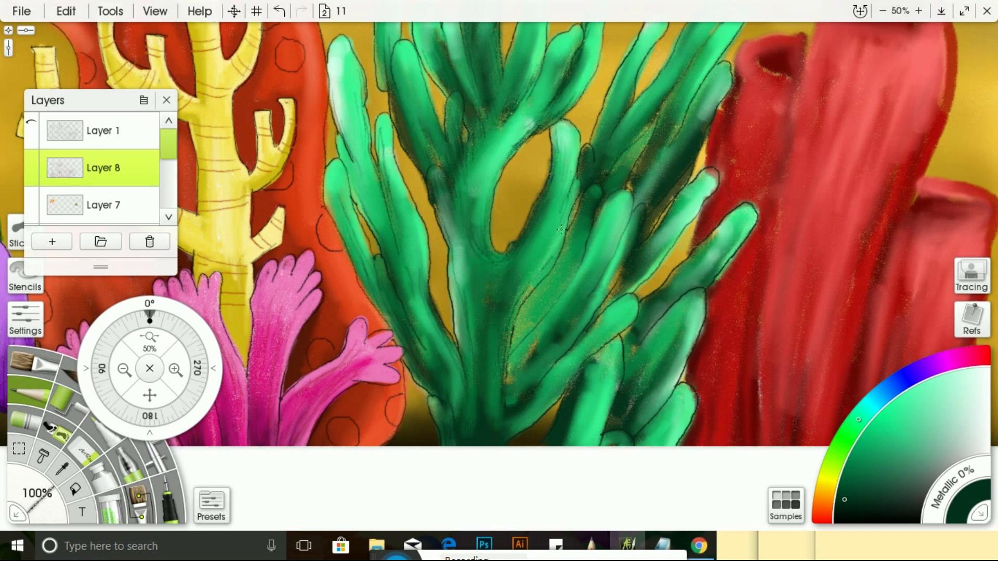
drag(546, 265, 506, 351)
drag(564, 291, 508, 351)
mouse_move(515, 386)
mouse_down()
mouse_move(522, 348)
mouse_move(593, 310)
mouse_up()
mouse_move(590, 317)
mouse_down()
mouse_move(624, 250)
mouse_move(631, 203)
mouse_up()
drag(569, 226, 577, 204)
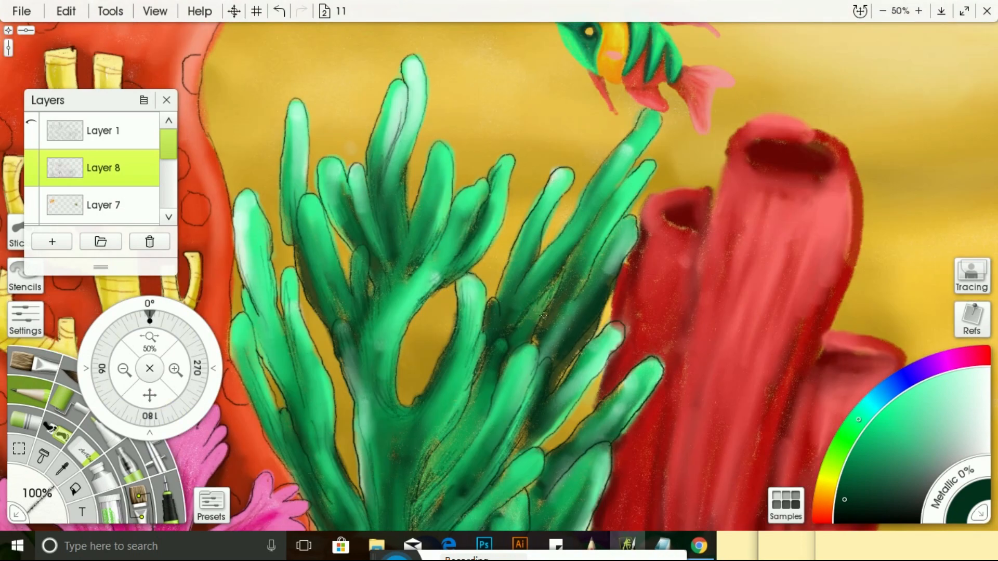
- Add dark green texture strokes to the upper right branches of the green coral
drag(576, 296, 540, 350)
mouse_move(621, 256)
mouse_down()
mouse_move(610, 281)
mouse_move(593, 288)
mouse_up()
drag(541, 307, 527, 323)
drag(534, 249, 521, 280)
drag(546, 207, 523, 273)
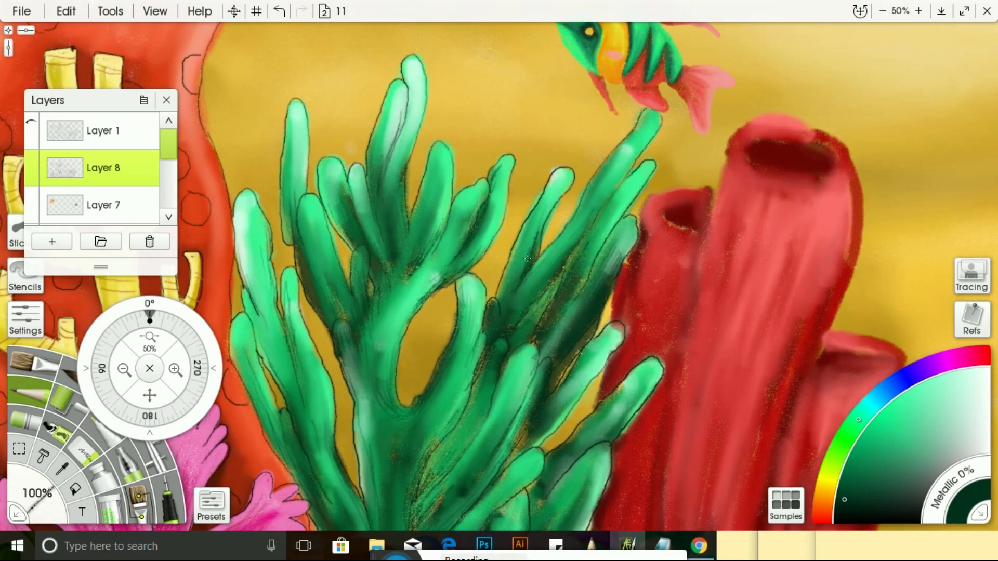
drag(523, 238, 497, 297)
drag(599, 182, 586, 209)
drag(510, 192, 486, 243)
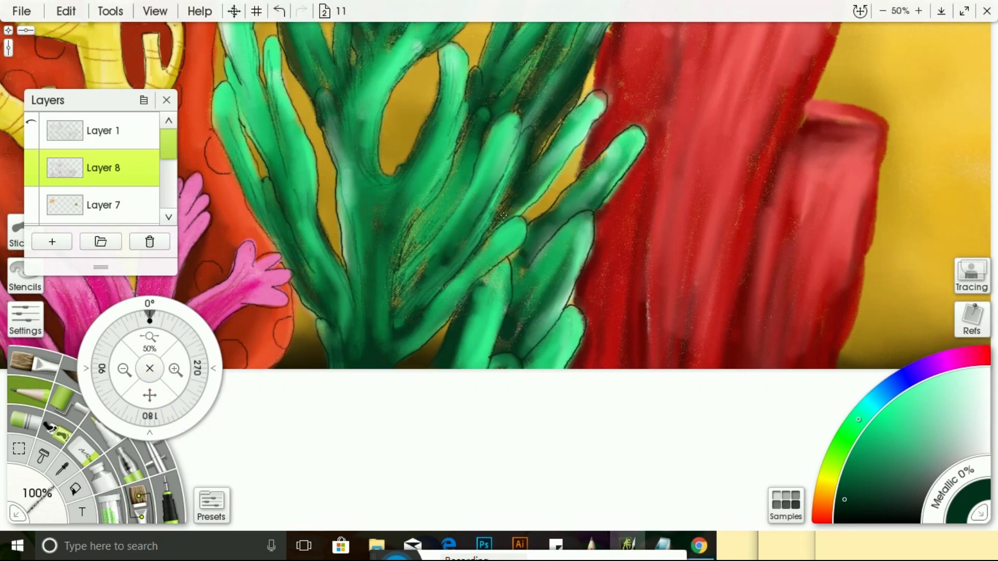
- Draw dark green texture lines on the lower right branches of the green coral down to its base
mouse_move(582, 134)
mouse_down()
mouse_move(525, 208)
mouse_move(545, 152)
mouse_up()
drag(460, 309, 509, 260)
drag(539, 324, 524, 343)
drag(557, 308, 522, 350)
mouse_move(492, 322)
mouse_down()
mouse_move(471, 361)
mouse_move(458, 364)
mouse_up()
drag(494, 283, 471, 332)
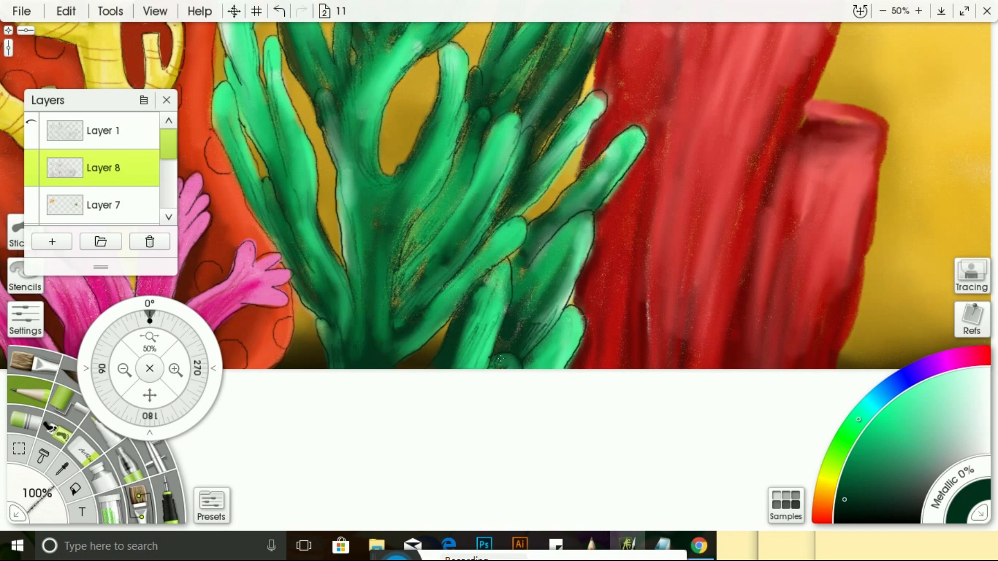
drag(513, 358, 498, 367)
drag(557, 341, 533, 367)
drag(570, 323, 543, 362)
drag(545, 268, 519, 313)
drag(530, 238, 506, 267)
drag(608, 179, 580, 210)
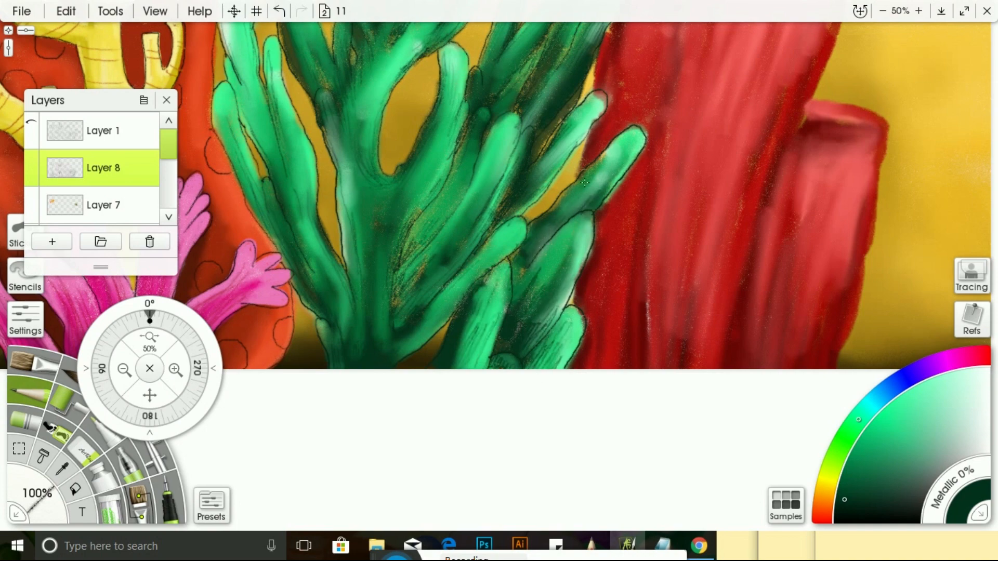
drag(588, 177, 555, 207)
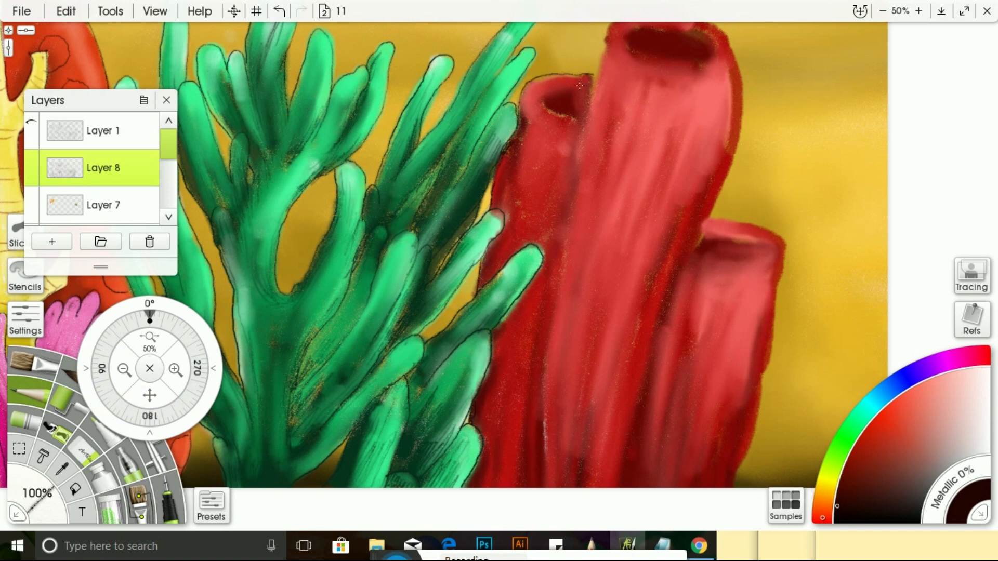
- Outline the red tube corals and their rims in a near-black red
drag(542, 435, 546, 485)
drag(147, 396, 77, 508)
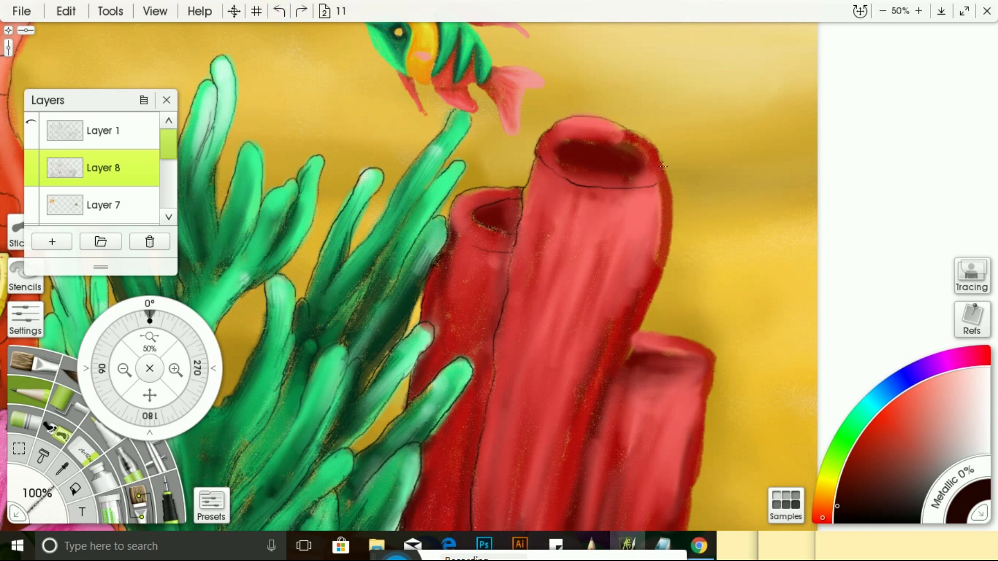
drag(671, 199, 624, 119)
drag(149, 395, 138, 309)
drag(548, 217, 514, 340)
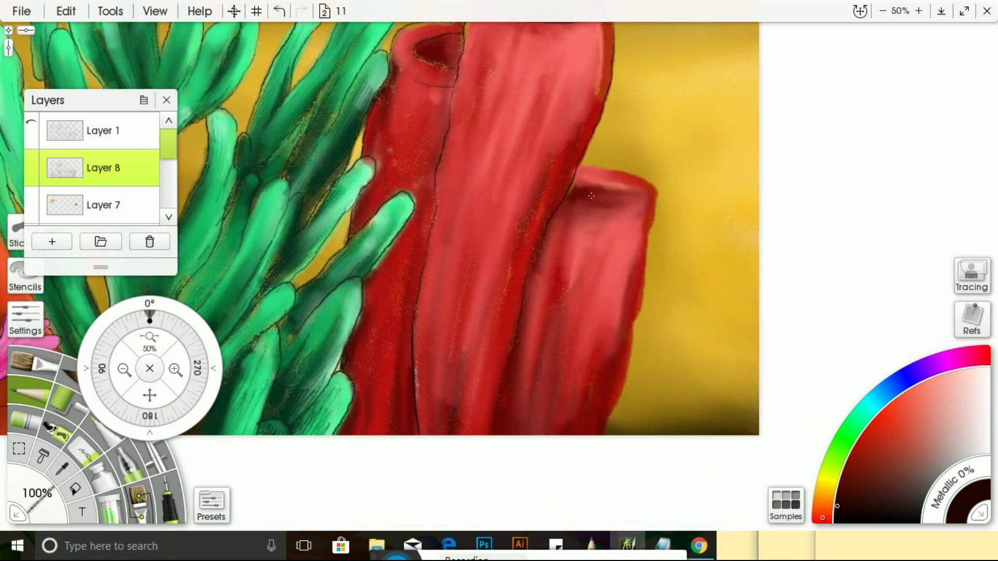
- Choose a dark red and draw vertical texture lines down the red tube corals
click(857, 457)
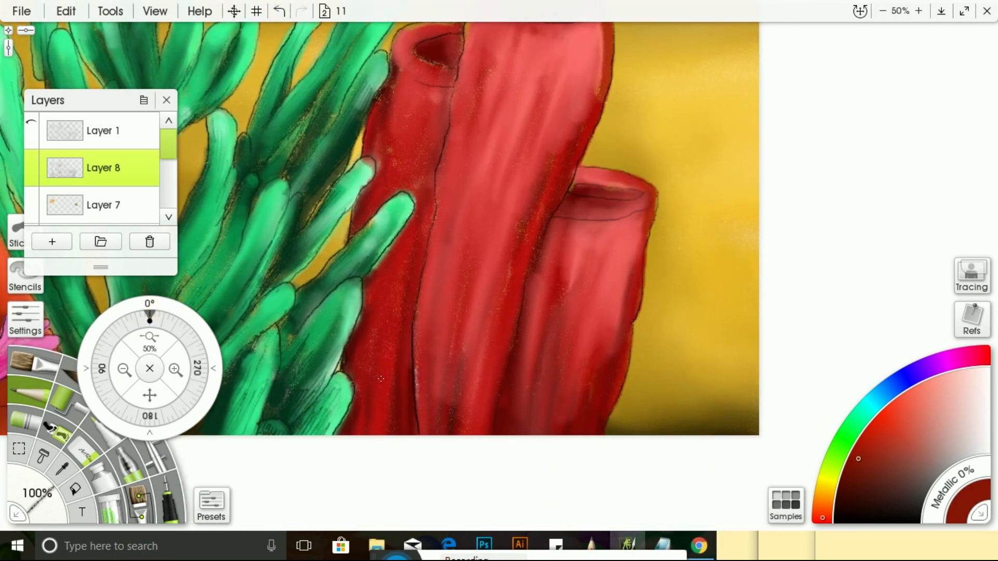
click(847, 478)
drag(441, 285, 438, 406)
drag(615, 284, 608, 335)
drag(159, 395, 181, 526)
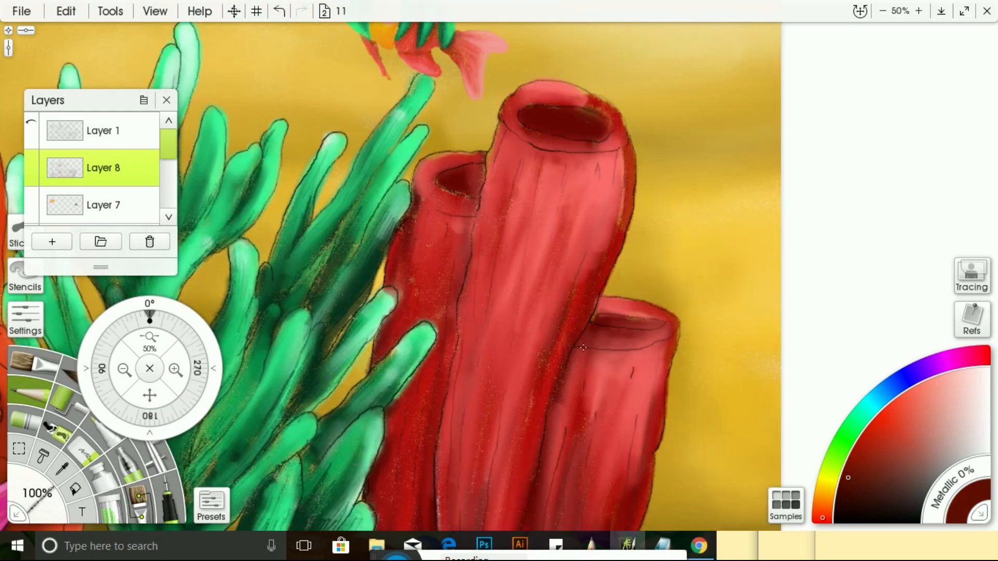
- Outline the small striped fish in near-black red and add its eye and side fin details
mouse_move(150, 396)
mouse_down()
mouse_move(359, 453)
mouse_move(106, 505)
mouse_up()
click(847, 501)
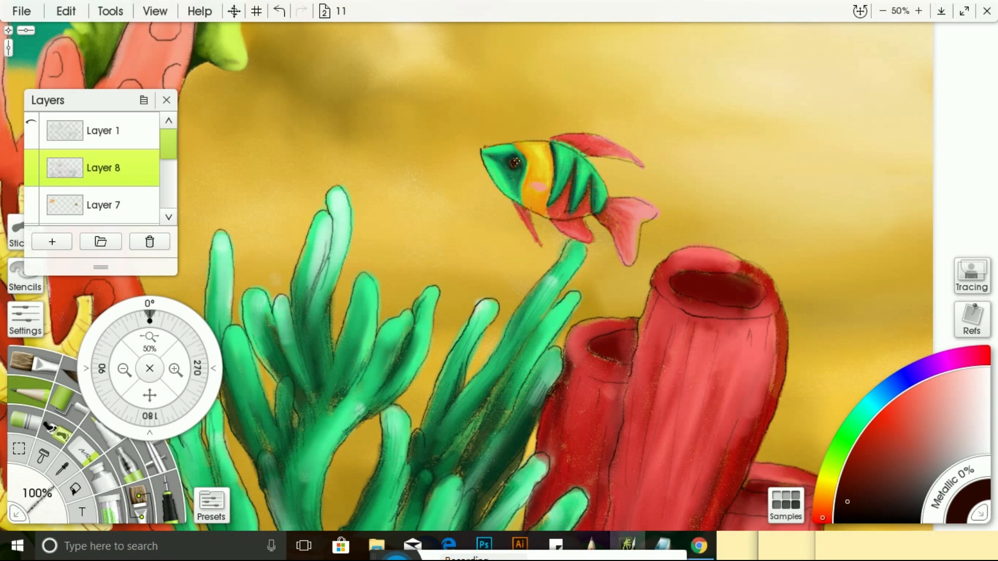
drag(538, 182, 545, 188)
- Draw a thin dark outline along the sand's edge behind the seaweed, undoing the misplaced stroke
click(124, 370)
mouse_move(152, 392)
mouse_down()
mouse_move(601, 368)
mouse_move(608, 355)
mouse_up()
drag(234, 297, 336, 271)
click(281, 12)
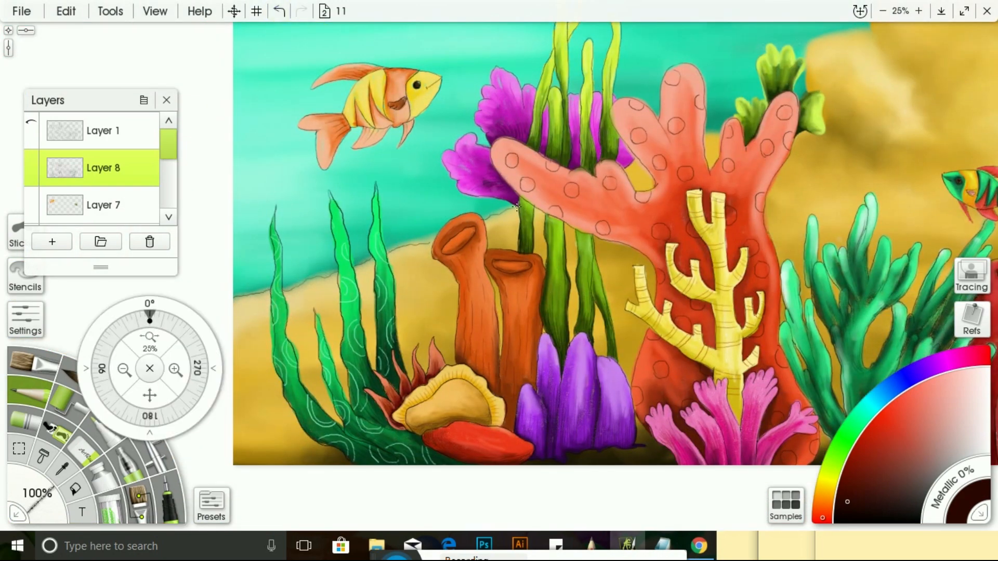
- Outline the green ruffled coral behind the orange coral in very dark green and add texture lines to its fronds
mouse_move(150, 396)
mouse_down()
mouse_move(10, 411)
mouse_move(306, 423)
mouse_up()
click(176, 369)
click(833, 466)
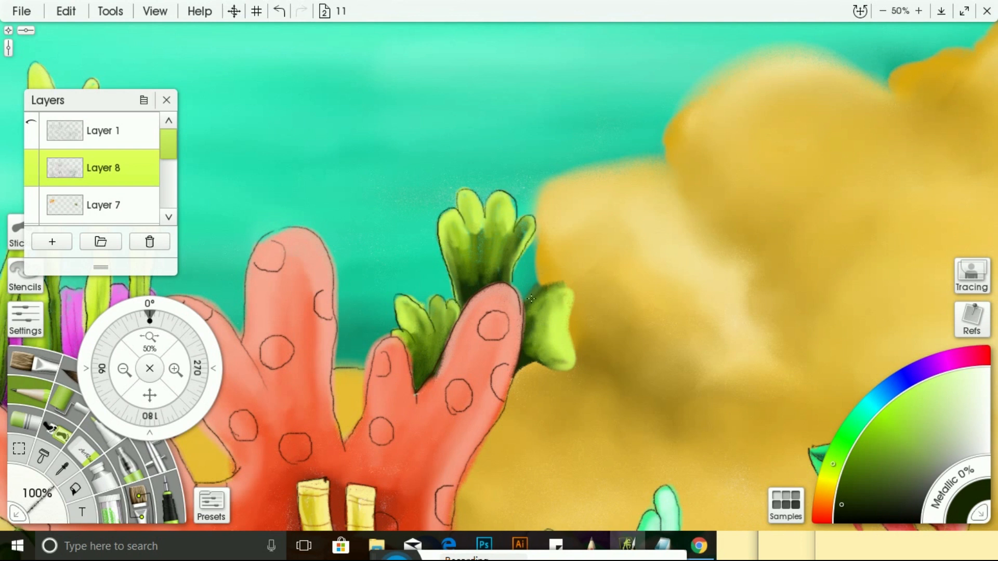
drag(575, 351, 517, 372)
click(874, 431)
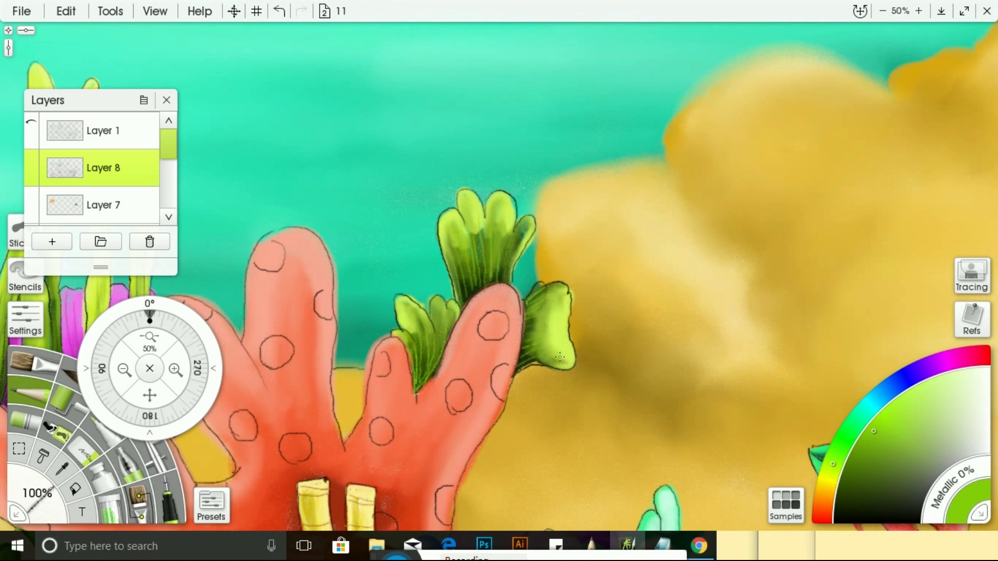
- Outline the upper edges of the sandy rocks in a very dark colour, undoing the misplaced stroke
click(843, 508)
click(125, 369)
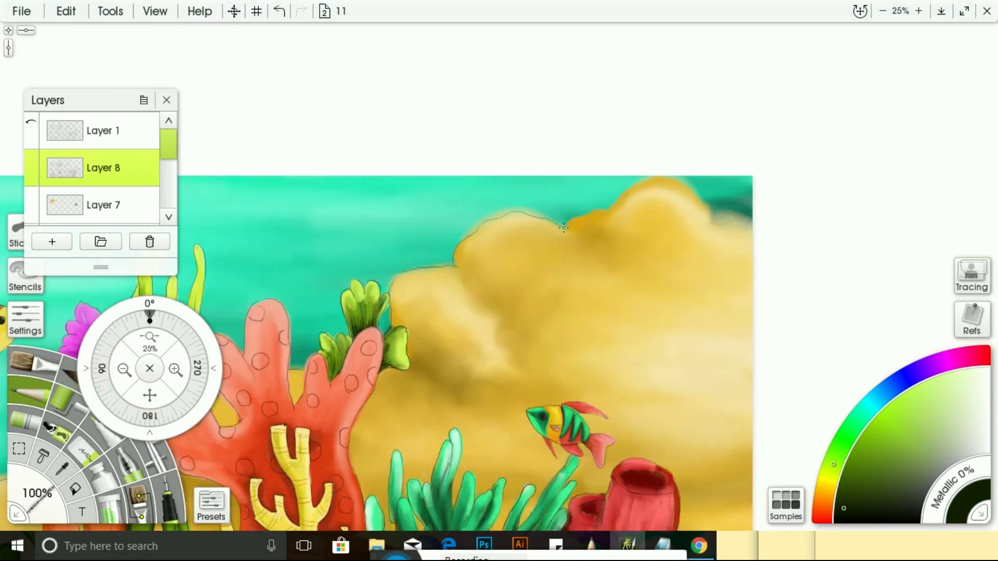
key(ctrl+z)
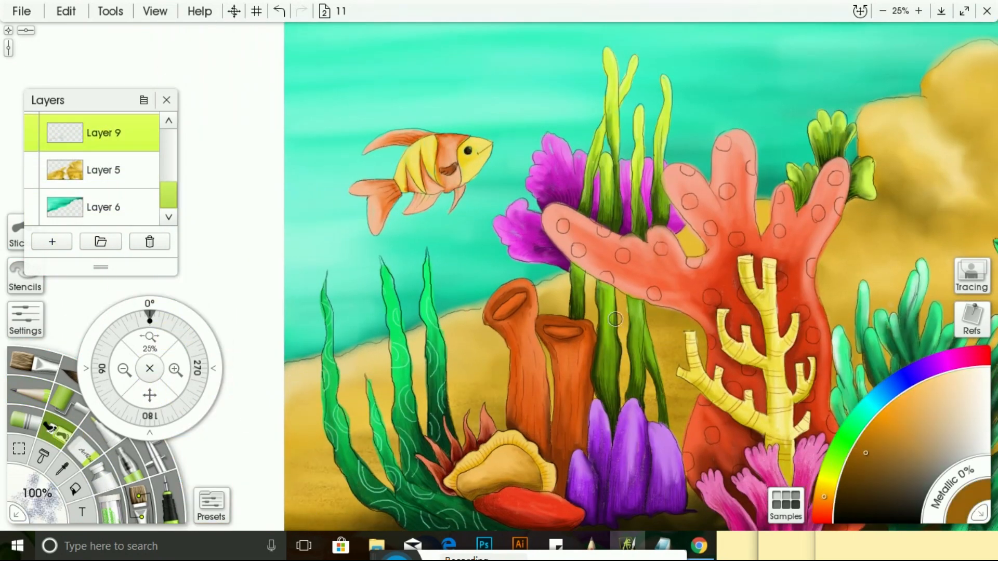
- Enlarge the speckled brush to 153% and texture the sand beside the red tube corals with sampled gold, dark brown and near-black brown
drag(144, 390, 1, 352)
alt+click(645, 410)
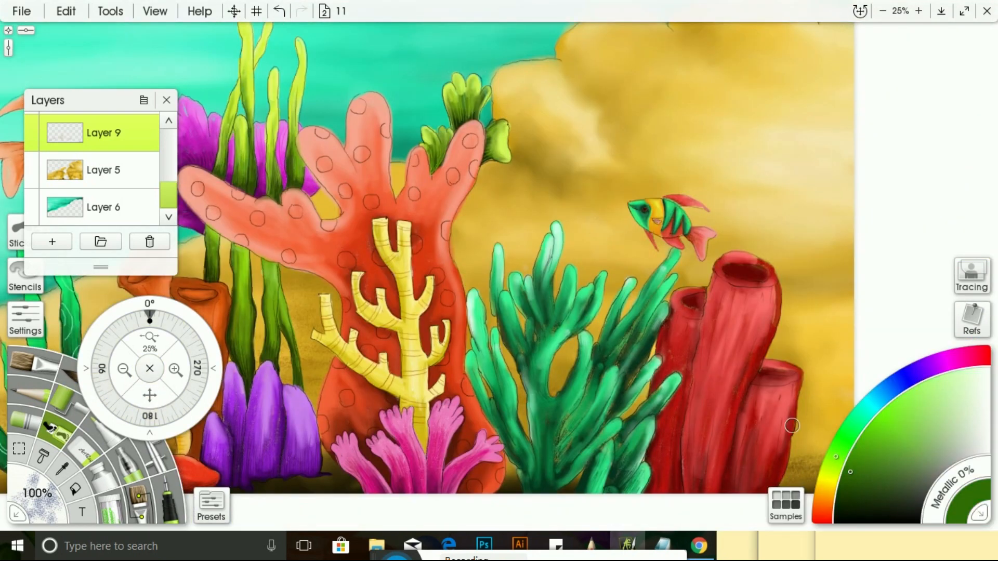
alt+click(791, 428)
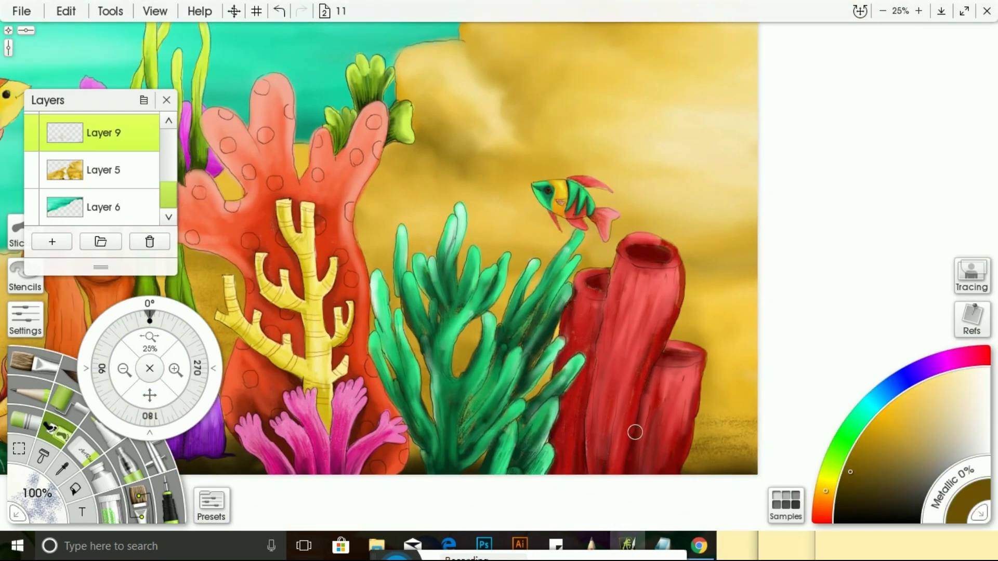
key(bracketright)
key(bracketright)
alt+click(758, 429)
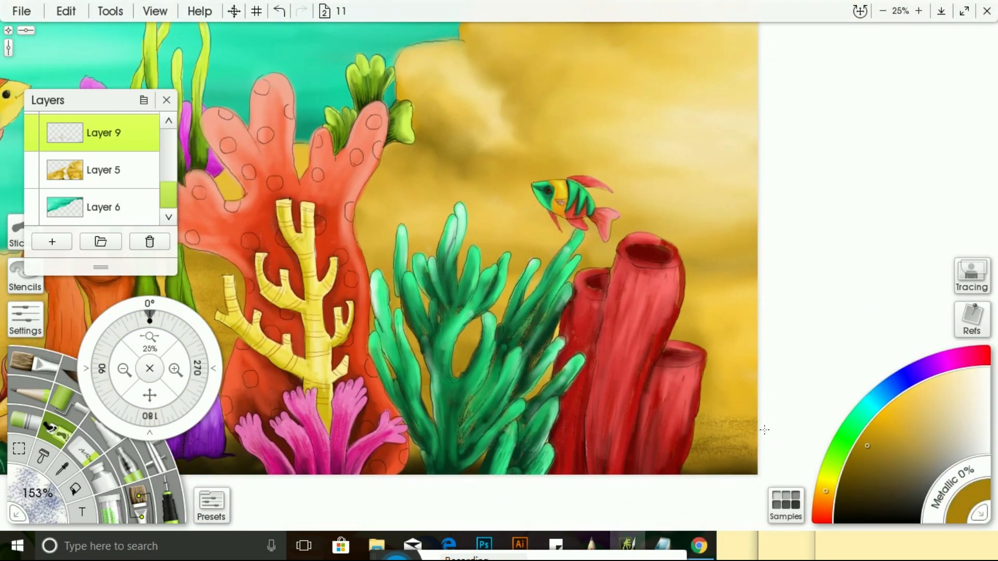
alt+click(756, 407)
click(844, 477)
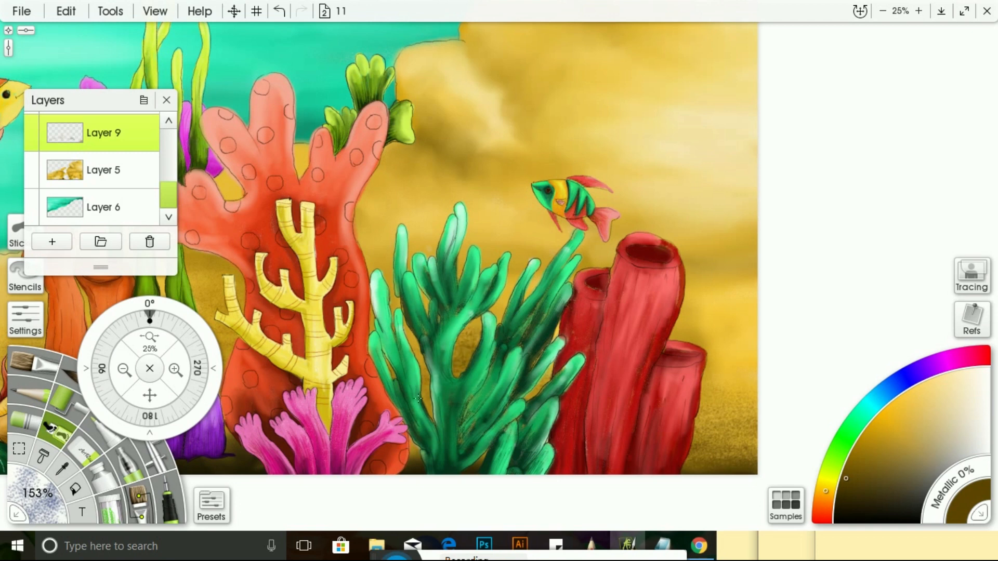
click(845, 506)
drag(608, 477, 695, 474)
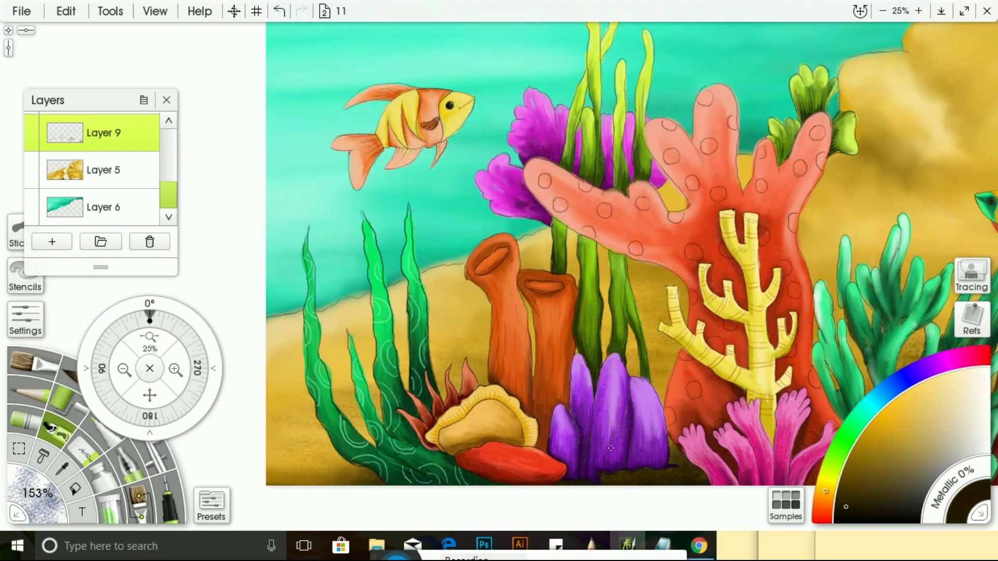
- Speckle the sand around the purple coral and green seaweed with near-black brown and golden yellow
drag(658, 402, 655, 364)
mouse_move(368, 451)
mouse_down()
mouse_move(314, 475)
mouse_move(327, 433)
mouse_up()
click(881, 421)
drag(256, 472, 364, 475)
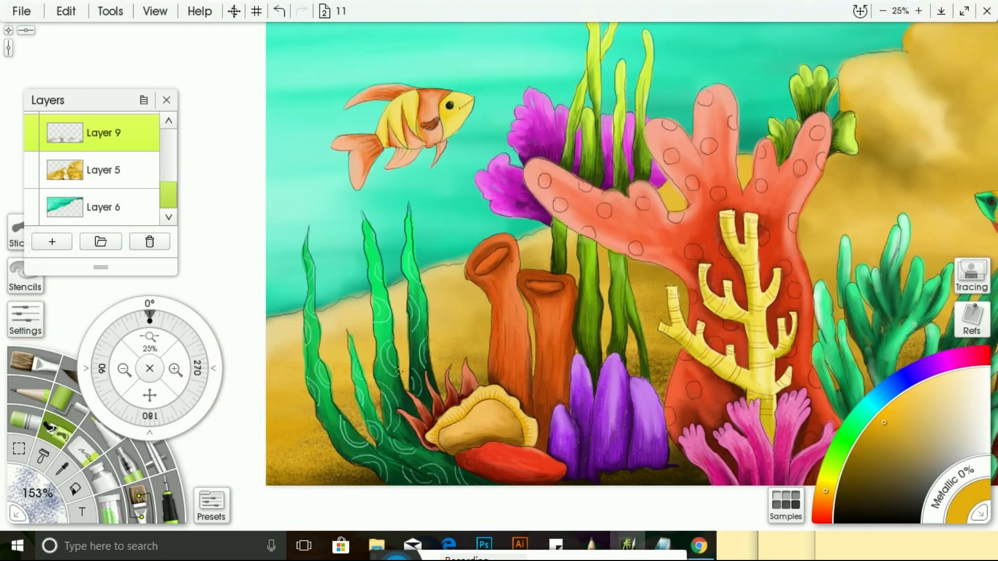
drag(670, 356, 656, 383)
- Add golden and pale sand speckles between the green coral branches and around the red tube corals
drag(149, 395, 7, 386)
drag(499, 318, 496, 353)
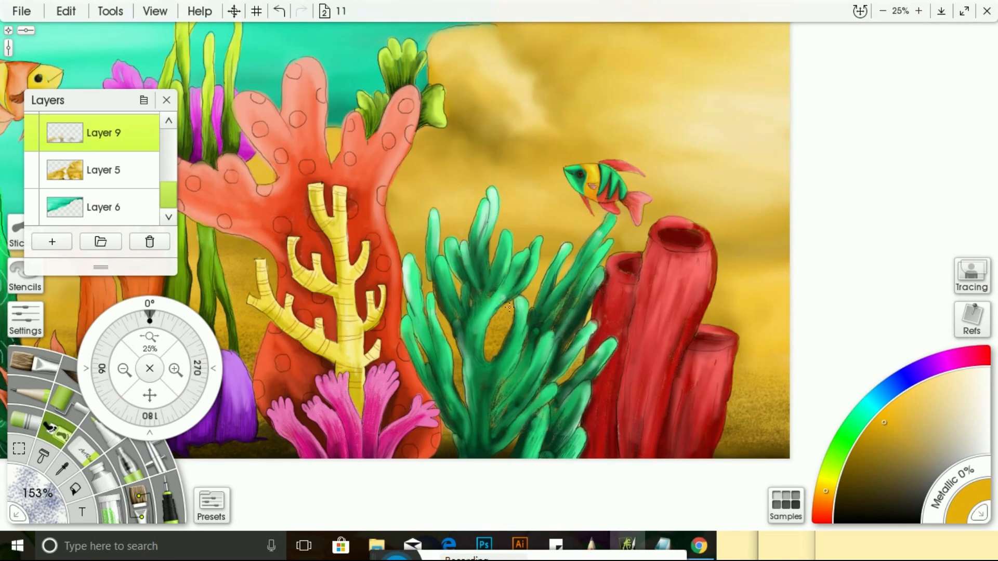
drag(784, 407, 720, 424)
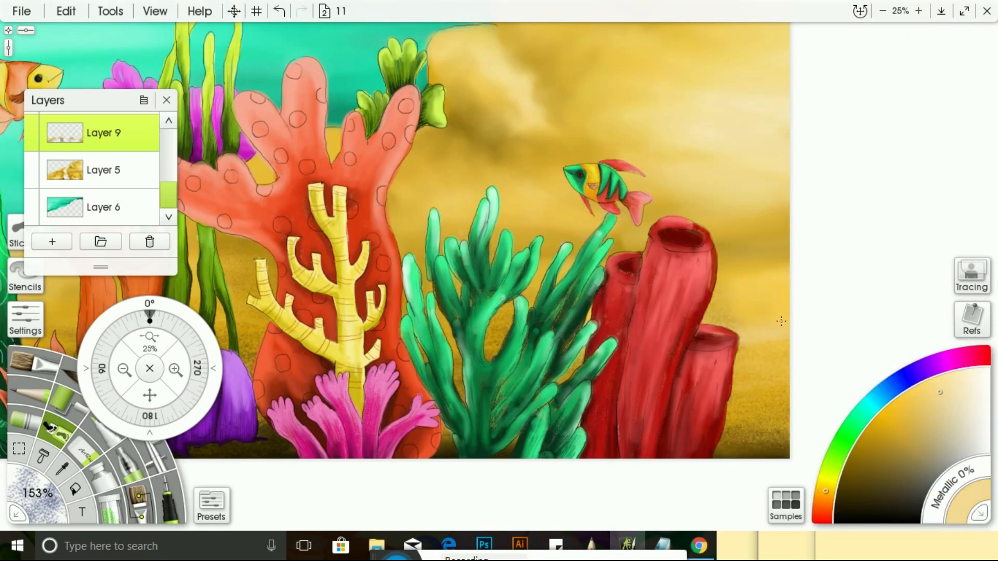
drag(749, 260, 631, 248)
- Speckle the large sandy rocks and the sand below them with dark brown, ochre and golden yellow tones
mouse_move(149, 396)
mouse_down()
mouse_move(227, 410)
mouse_move(31, 451)
mouse_up()
click(856, 457)
drag(466, 101, 485, 130)
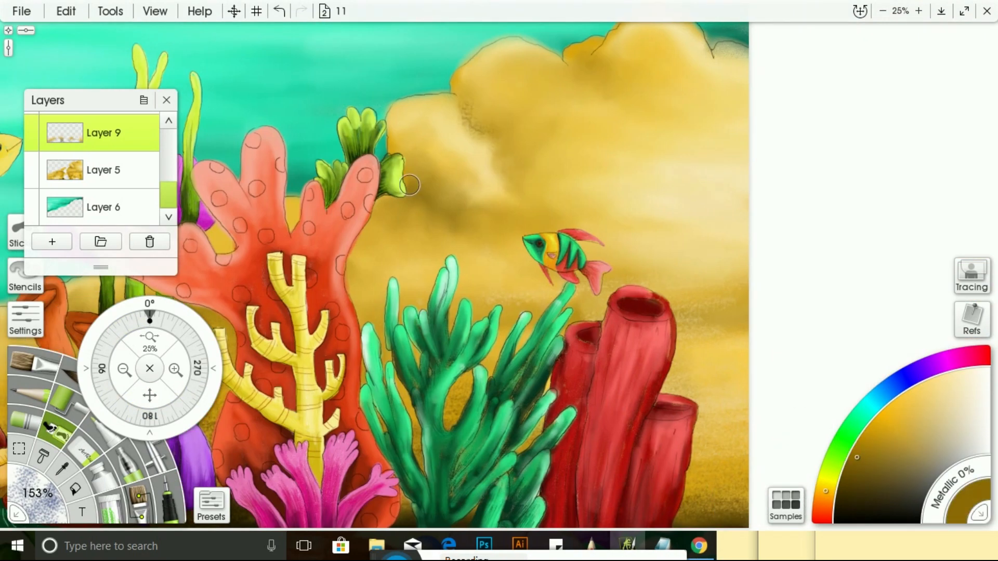
drag(602, 79, 618, 55)
click(870, 438)
drag(535, 77, 574, 96)
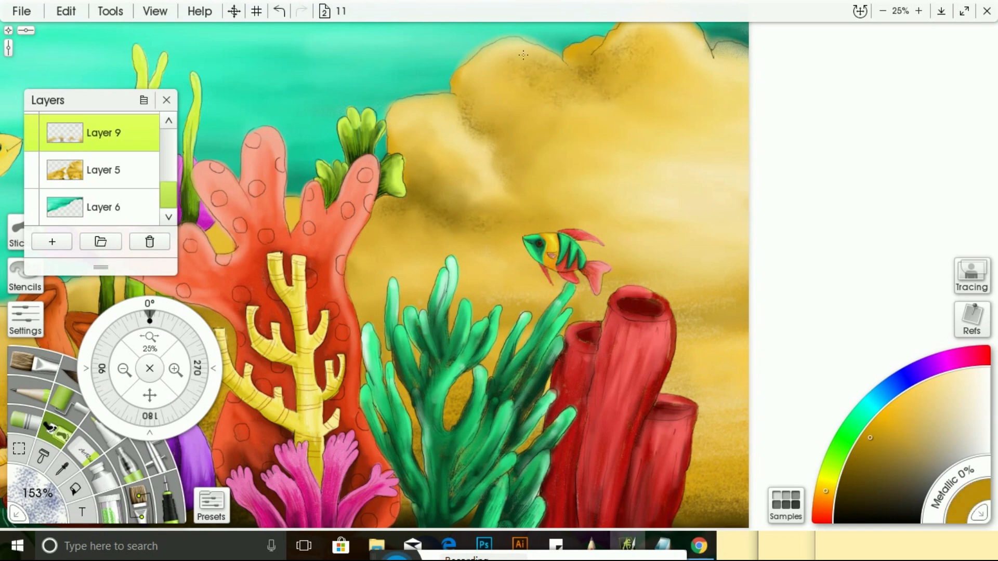
drag(462, 140, 431, 117)
drag(909, 412, 897, 414)
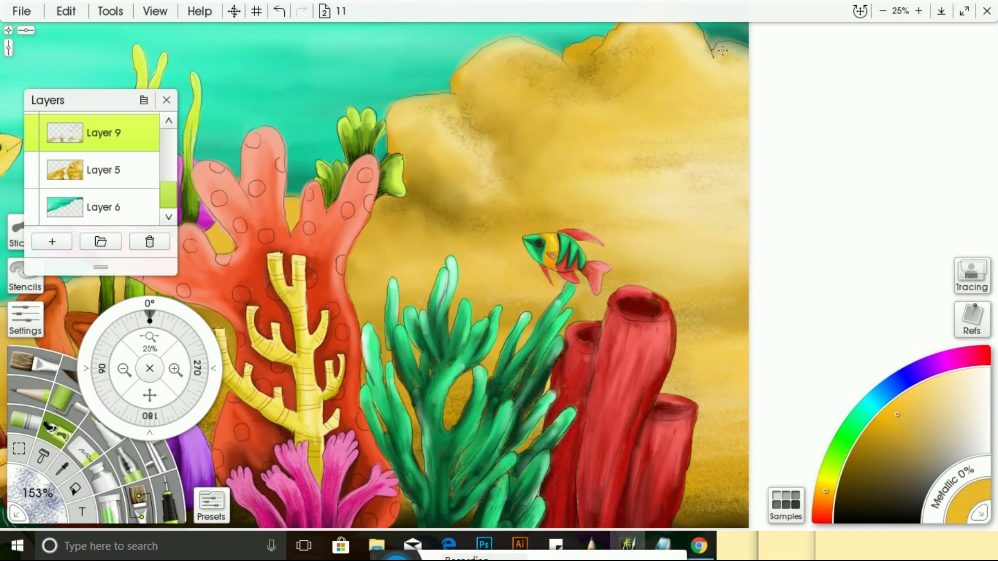
click(872, 435)
drag(383, 255, 347, 259)
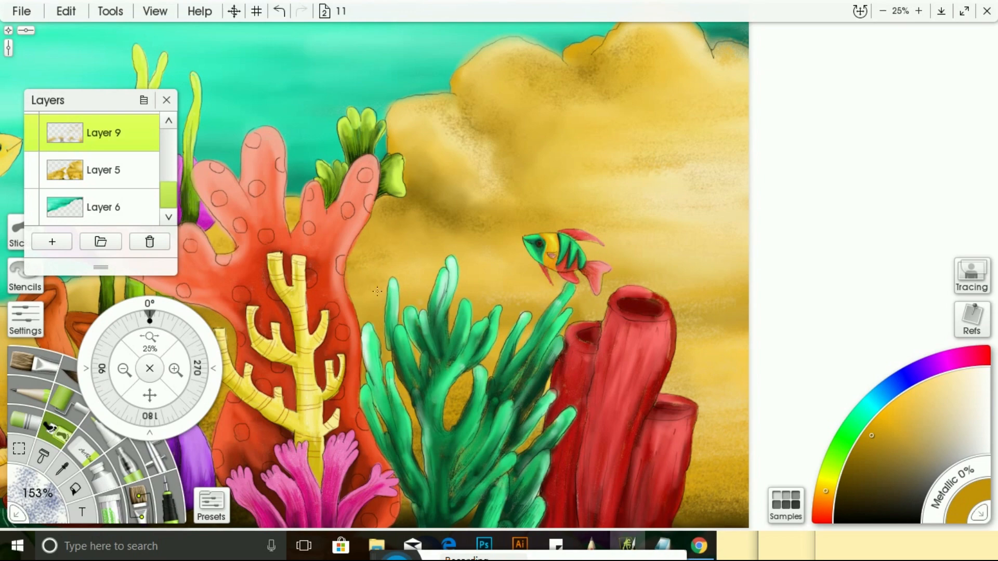
- Select the water layer, Layer 6, and speckle dark teal around the corals and along the rocks' upper edges
drag(150, 395, 773, 406)
click(125, 370)
click(175, 369)
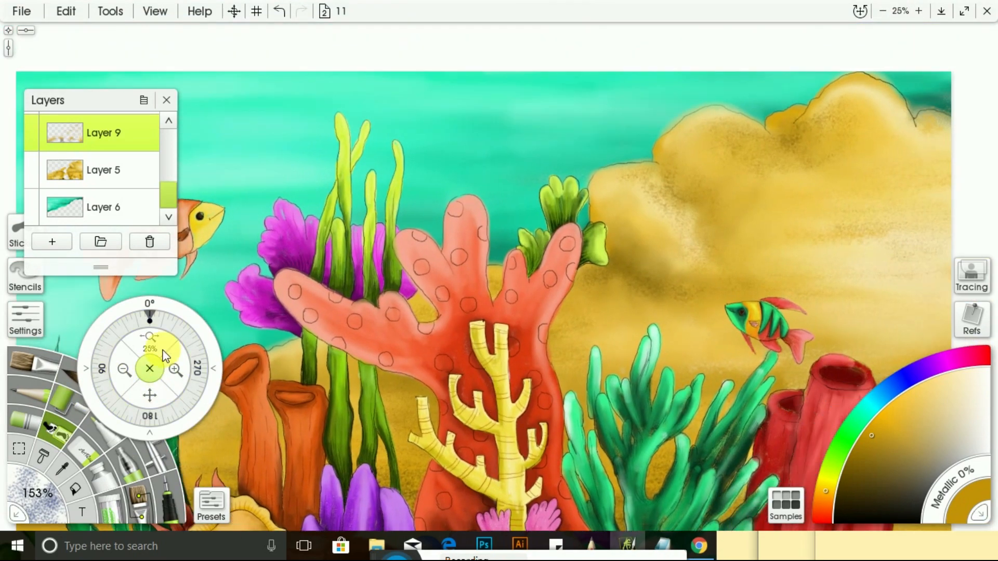
click(104, 208)
click(881, 399)
click(863, 414)
click(852, 478)
drag(149, 395, 475, 407)
drag(549, 367, 531, 369)
drag(149, 395, 5, 415)
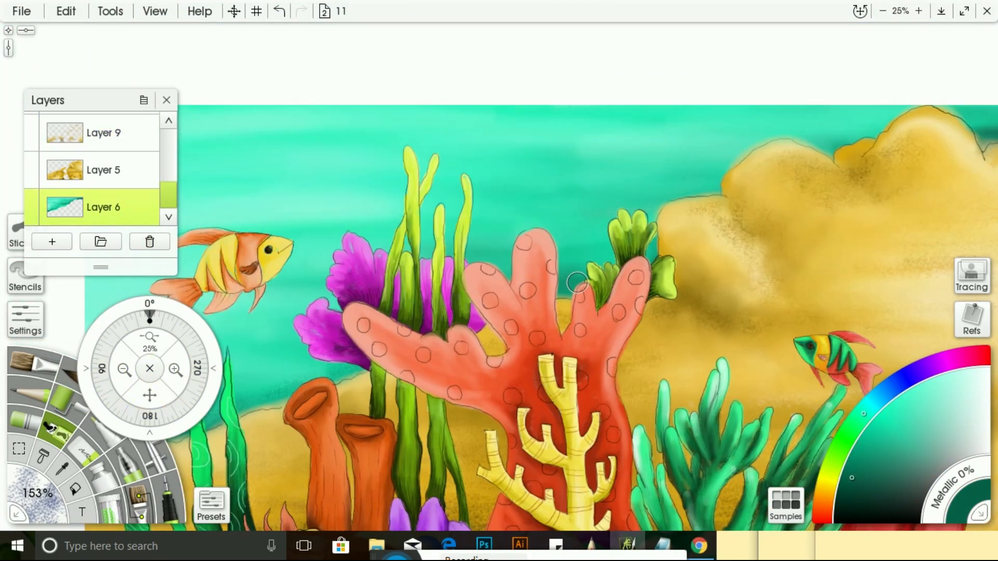
drag(612, 259, 725, 168)
drag(150, 395, 3, 402)
drag(524, 156, 615, 157)
- Speckle the water with pale aqua above the sand line and between the corals and the rocks
drag(149, 395, 549, 389)
click(956, 381)
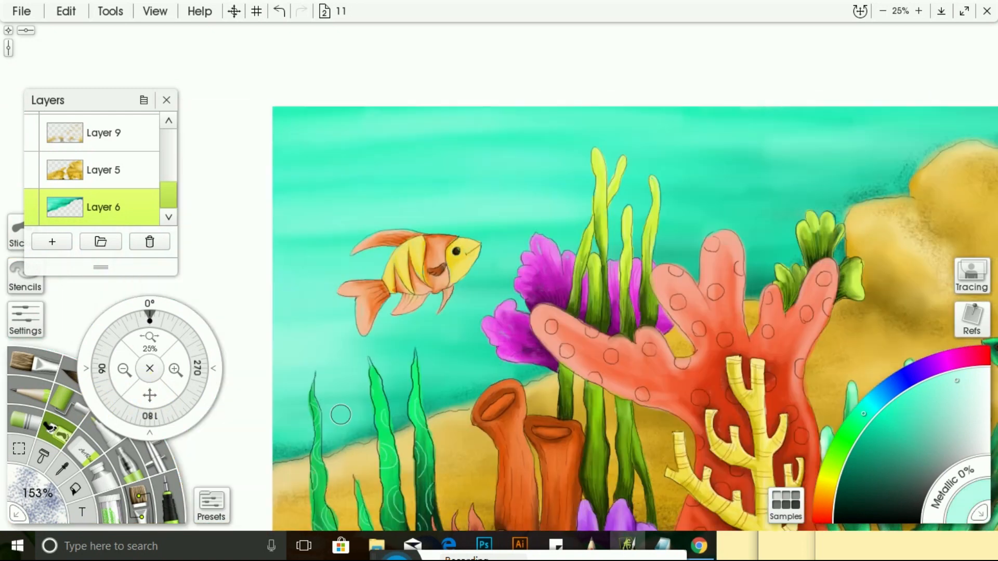
mouse_move(291, 438)
mouse_down()
mouse_move(364, 430)
mouse_move(538, 360)
mouse_up()
drag(150, 395, 14, 402)
drag(562, 268, 714, 180)
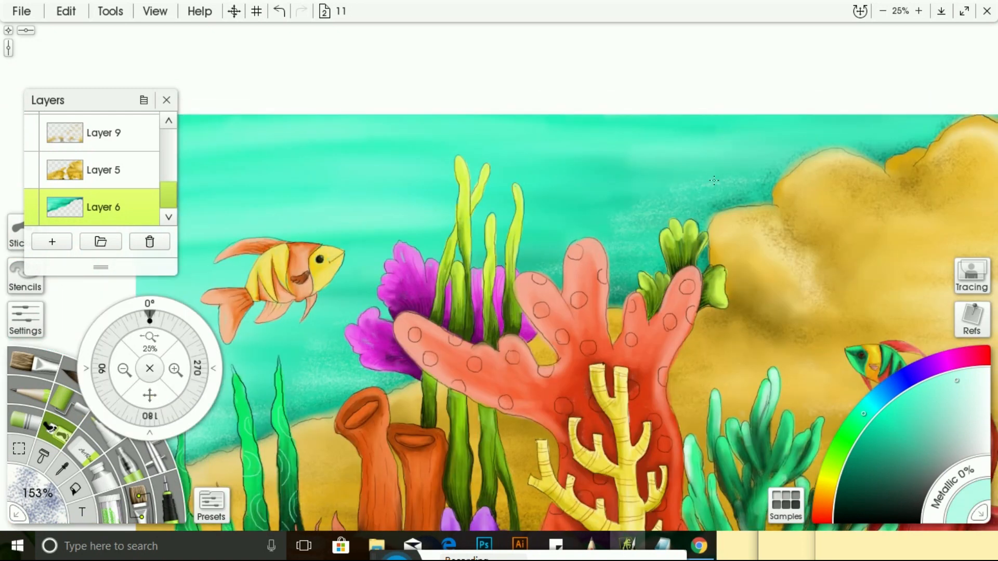
drag(150, 395, 131, 423)
click(125, 370)
click(176, 370)
- Choose the Bubbles preset from the Sticker Spray's Fun Brushes and add a new layer above Layer 6
click(211, 503)
scroll(330, 205, down, 10)
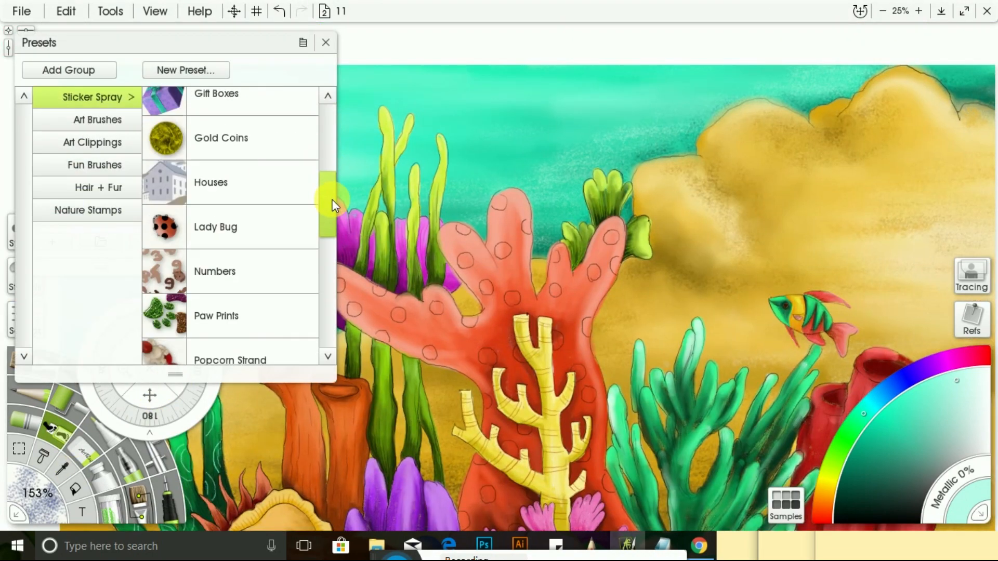
click(134, 121)
drag(338, 170, 334, 367)
click(119, 142)
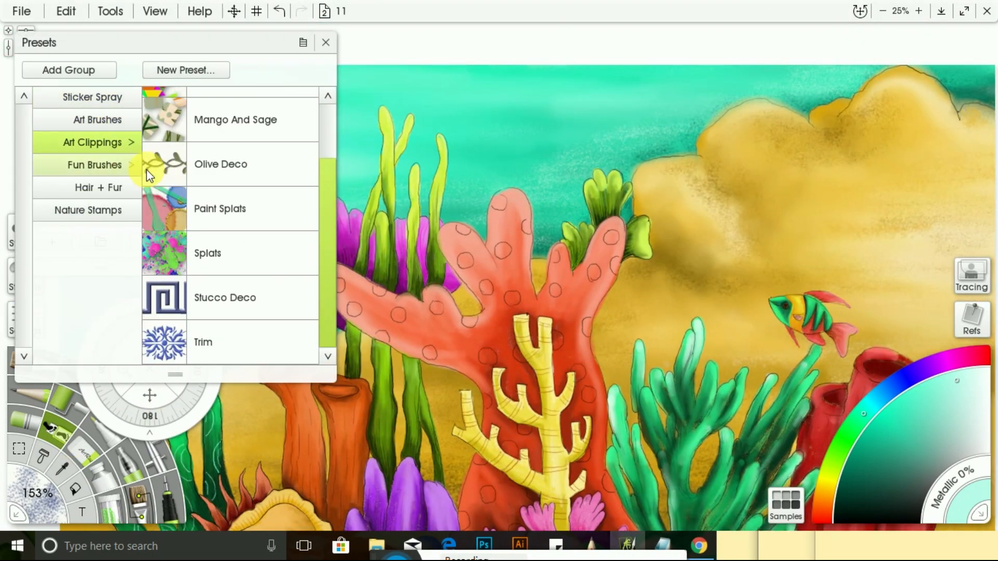
click(129, 164)
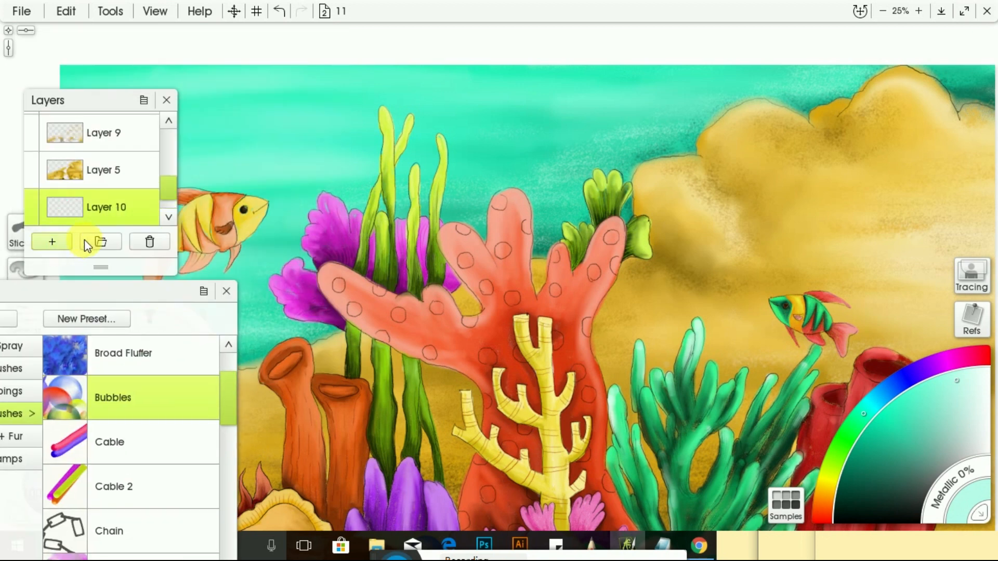
- Move the new bubble layer, Layer 10, to the top of the layer stack
click(127, 119)
scroll(127, 120, up, 3)
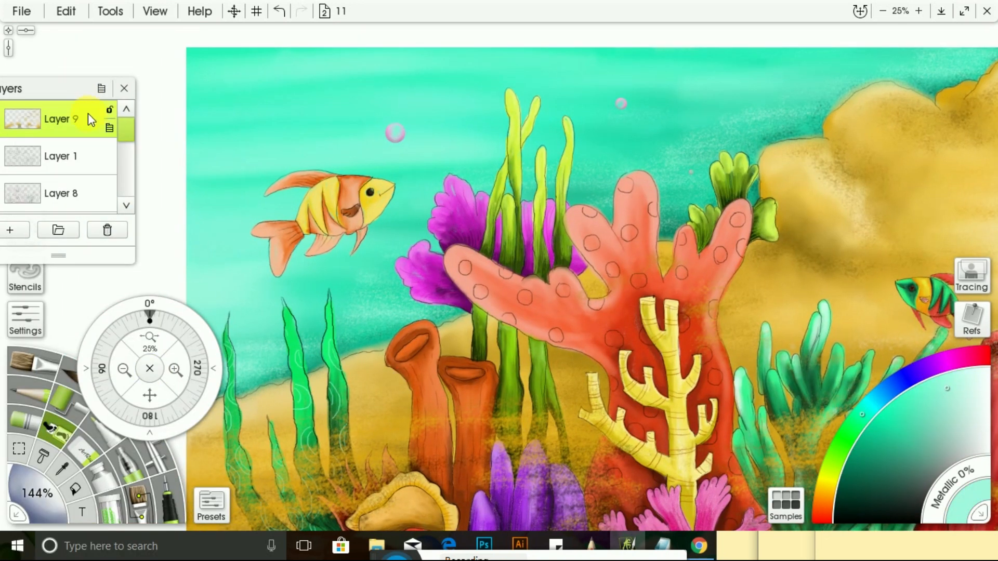
scroll(78, 152, up, 2)
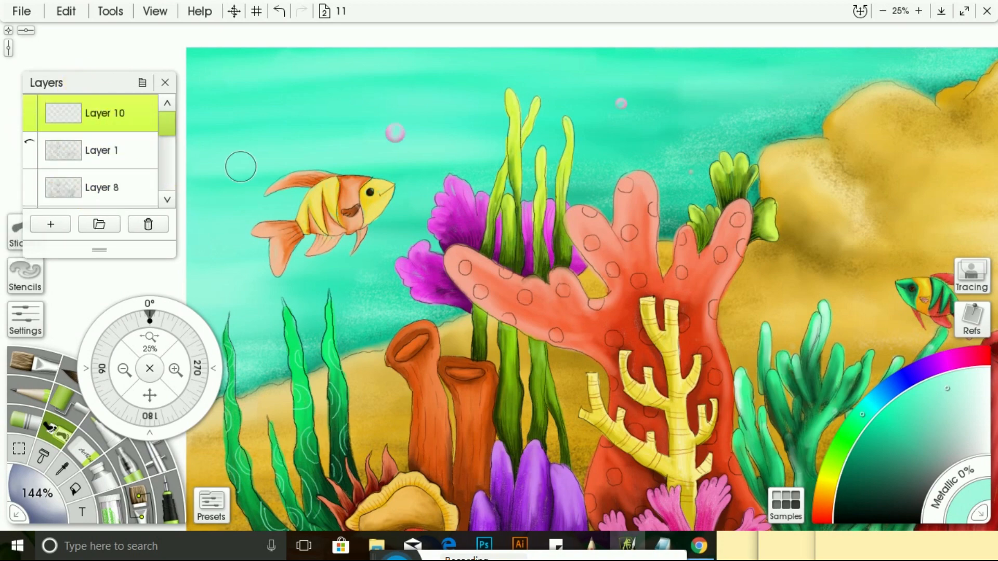
- Stamp bubbles on Layer 10 around the seaweed, purple coral, green coral and red tube corals
click(358, 387)
click(569, 454)
click(214, 461)
click(880, 356)
click(425, 402)
click(125, 370)
click(671, 337)
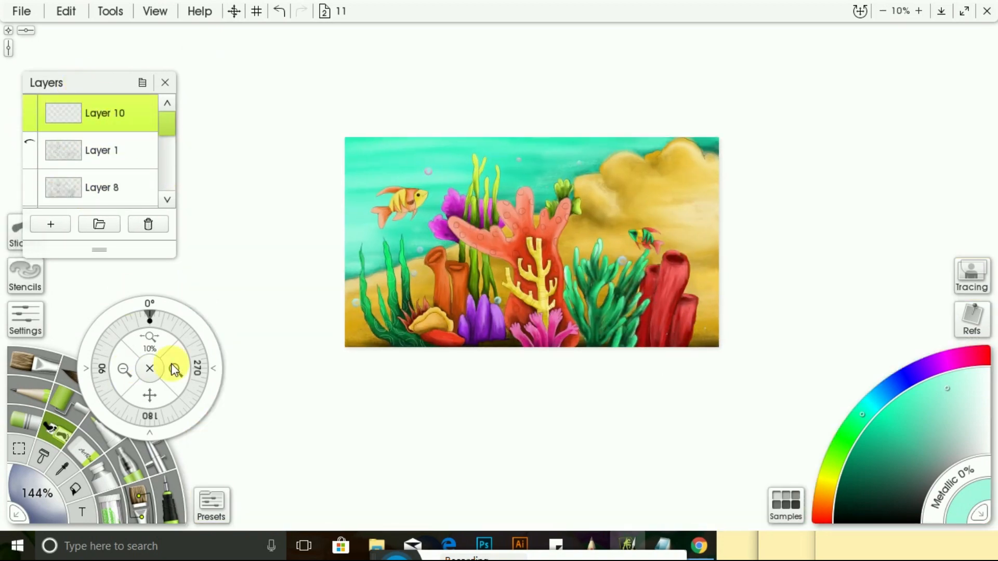
- Scatter more bluish bubbles over the seaweed, the seabed and the water around the orange fish
click(176, 370)
click(811, 317)
click(398, 369)
click(273, 349)
drag(149, 395, 392, 435)
click(261, 387)
click(272, 149)
click(322, 104)
click(419, 106)
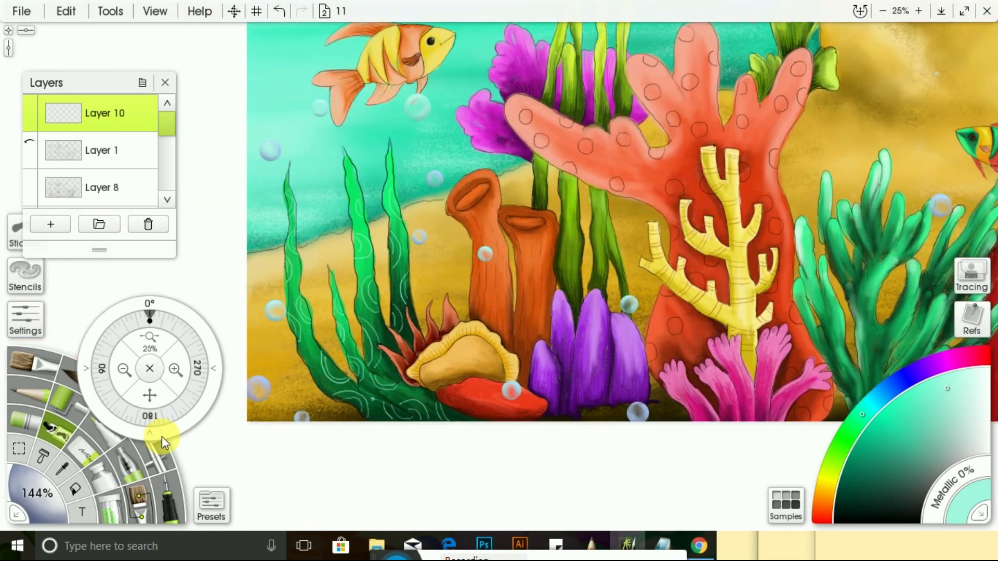
drag(150, 395, 66, 534)
click(741, 269)
click(124, 370)
- Change the colour to pink, add pink bubbles across the scene and switch to the Custom Brush
click(958, 367)
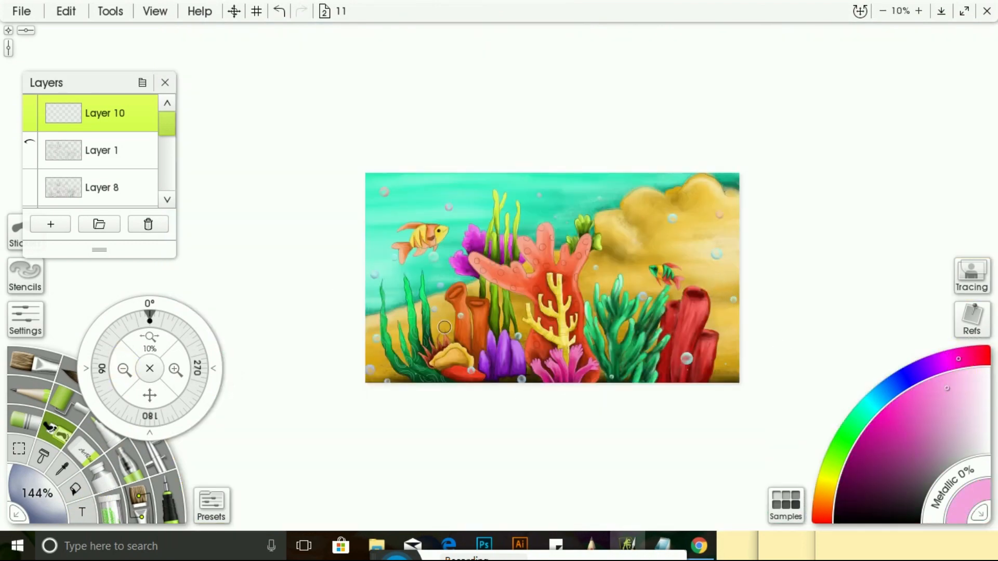
click(175, 370)
mouse_move(149, 395)
mouse_down()
mouse_move(134, 317)
mouse_move(119, 329)
mouse_up()
click(83, 451)
click(371, 321)
drag(301, 172, 308, 179)
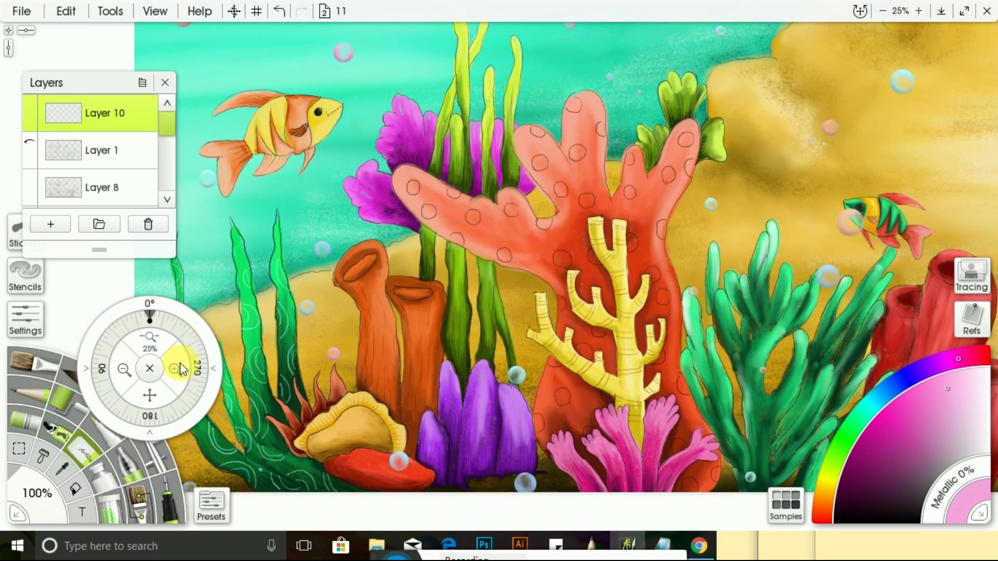
click(124, 370)
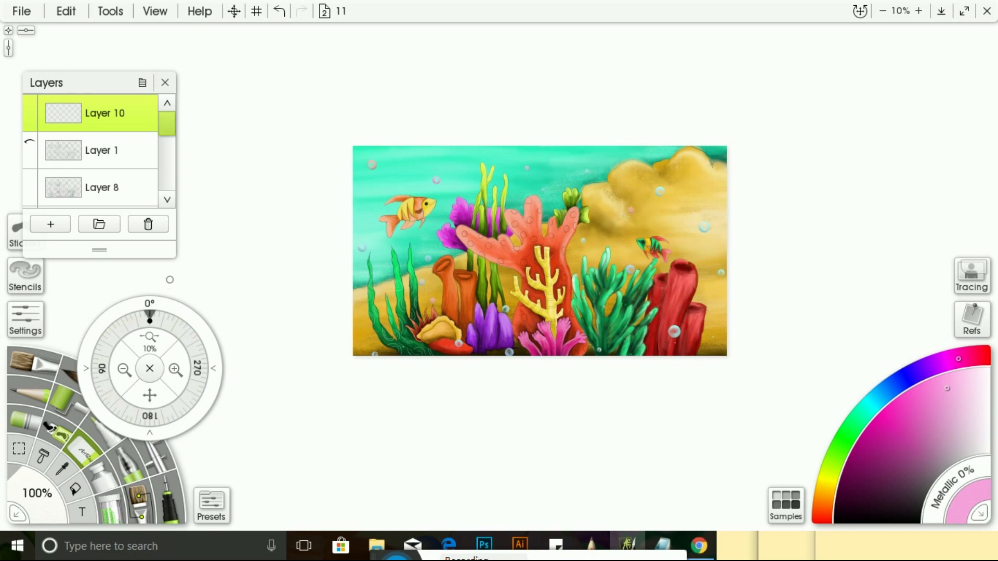
- Transform the bubble layer's contents, enlarging them beyond the canvas edges
click(150, 122)
click(212, 271)
drag(359, 159, 300, 89)
click(152, 288)
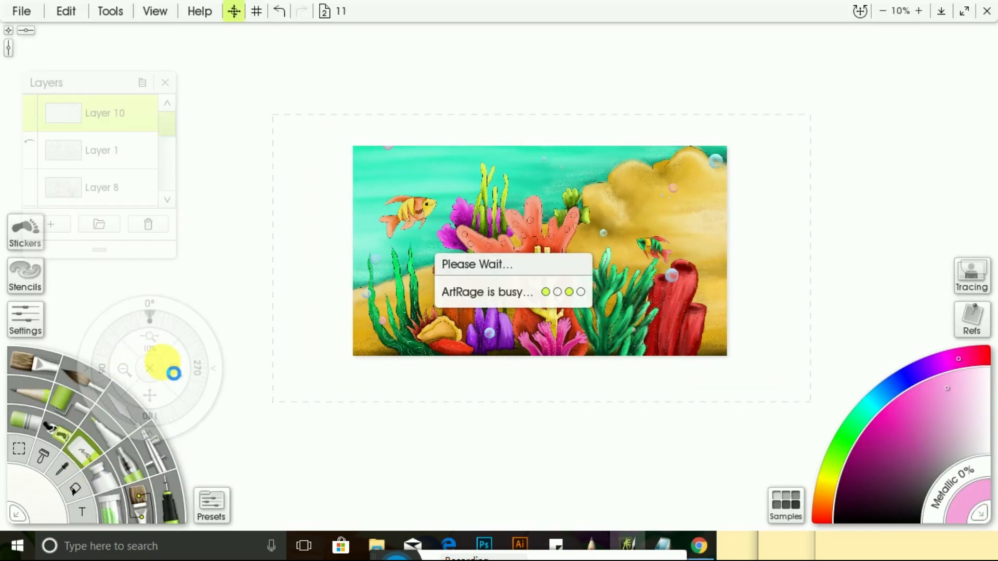
click(176, 370)
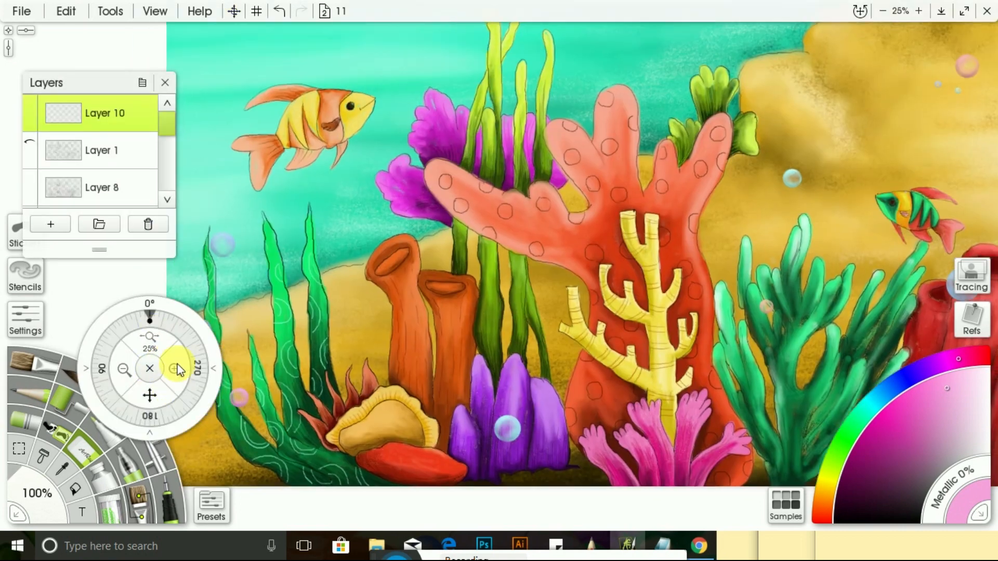
- Browse the Custom Brush's Artistic presets, trying Square Canvas 4 and Paint Splat Line
click(63, 437)
scroll(312, 416, down, 5)
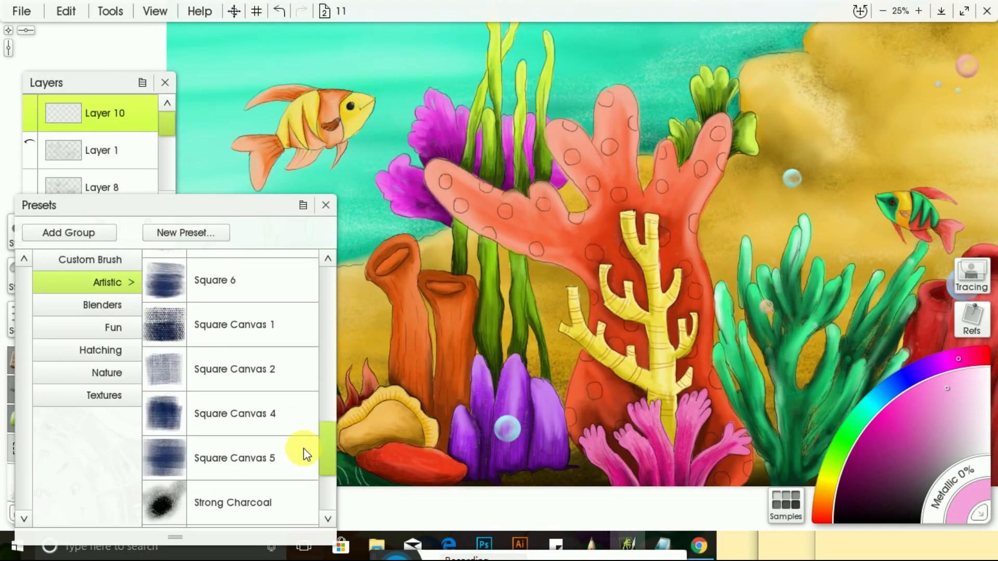
drag(230, 209, 346, 210)
click(359, 441)
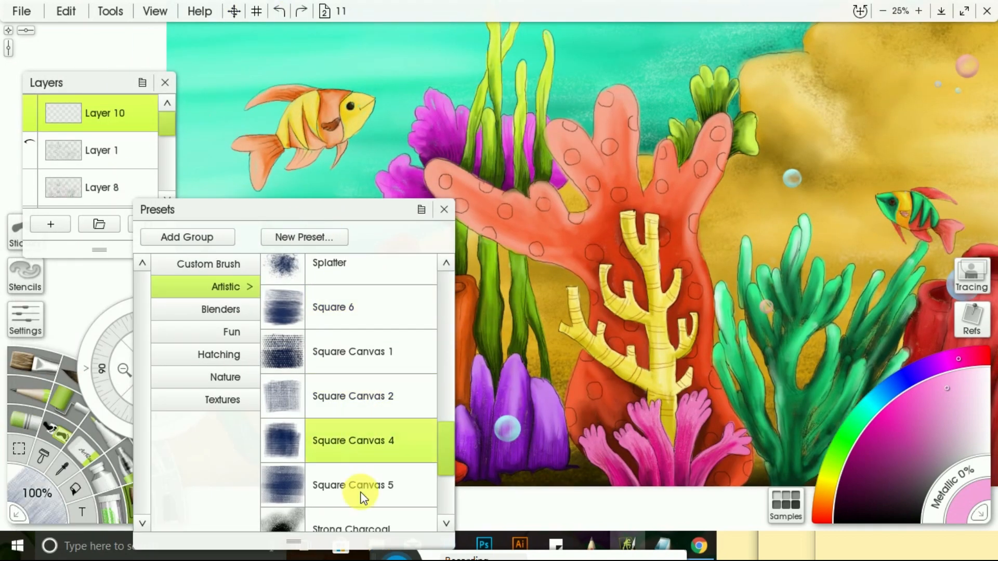
click(363, 519)
click(448, 494)
click(387, 380)
click(402, 498)
scroll(416, 415, up, 10)
click(359, 383)
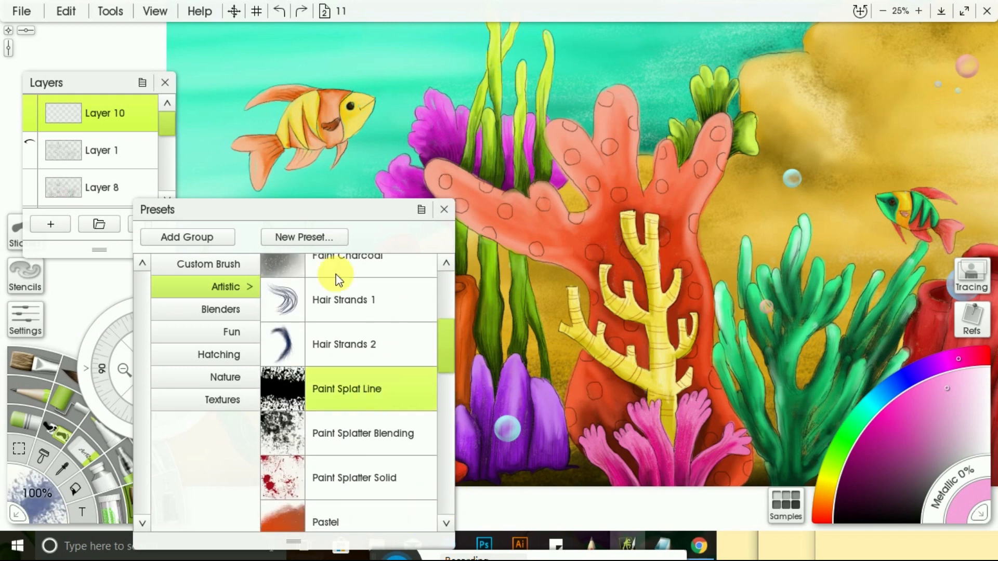
- Browse the Blenders, Fun, Hatching, Nature and Textures brush presets, trying Gradient Block, Round Canvas and Soft Foliage
click(219, 311)
click(231, 332)
click(219, 354)
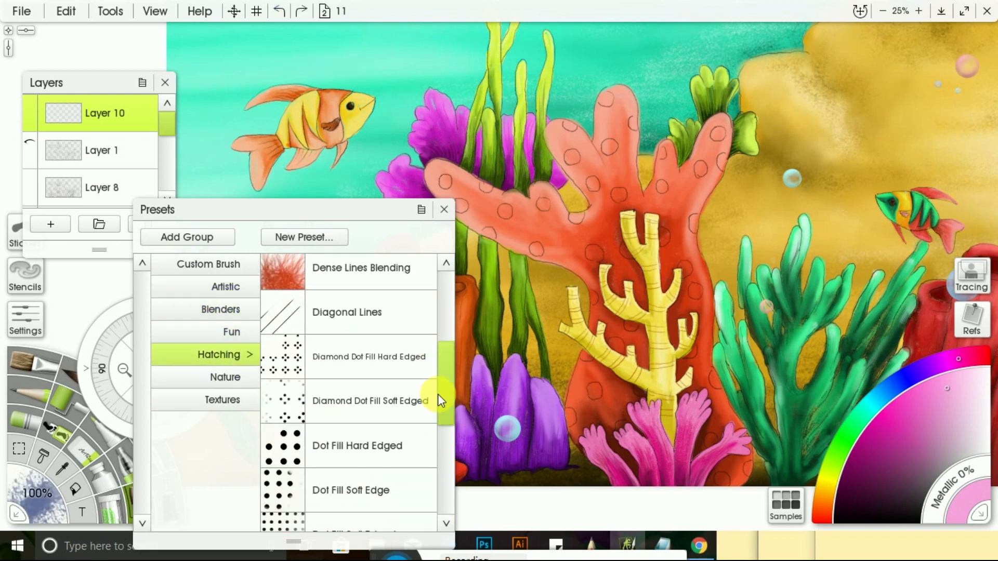
scroll(436, 395, down, 2)
click(225, 377)
scroll(365, 358, down, 5)
click(222, 400)
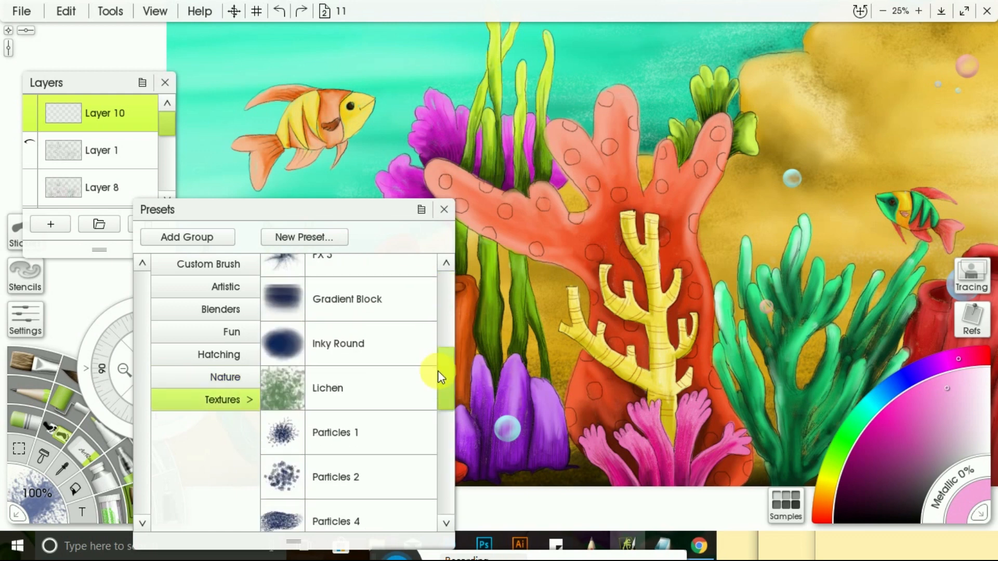
click(348, 294)
scroll(448, 443, down, 5)
drag(448, 444, 448, 477)
click(375, 375)
click(379, 462)
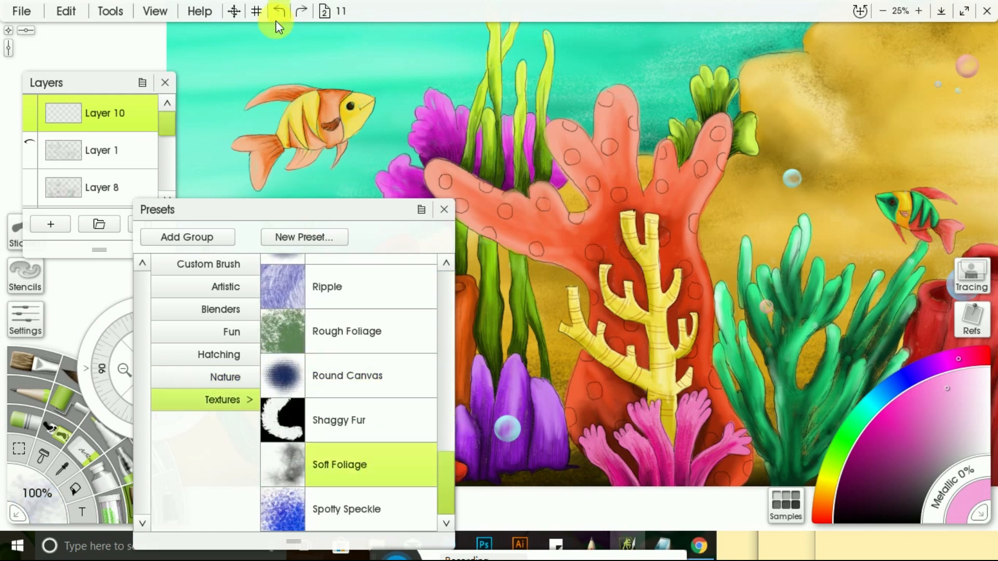
- Select the water layer, Layer 6, return to the Sticker Spray and look through its presets
scroll(130, 158, down, 6)
click(126, 191)
click(444, 209)
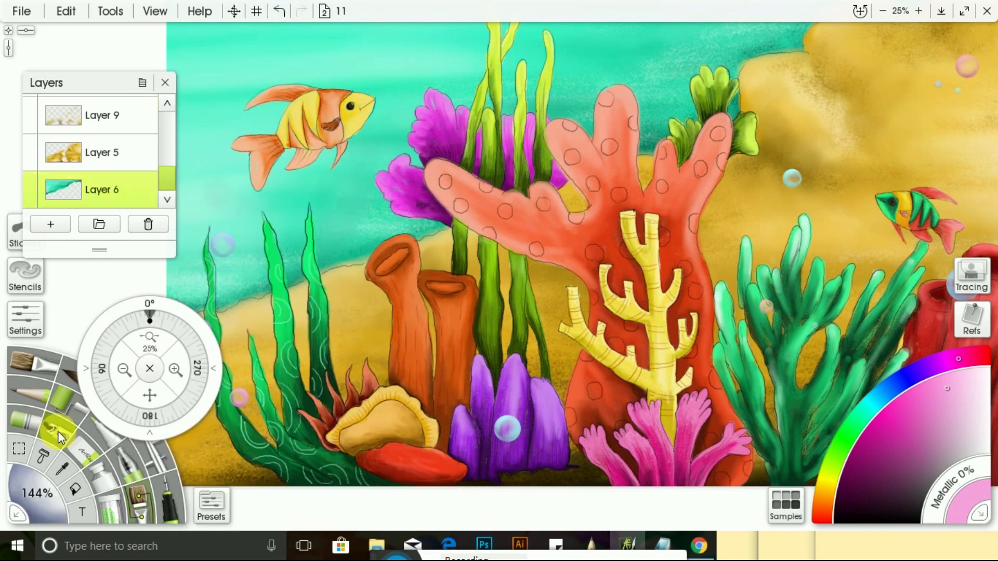
click(211, 503)
scroll(441, 366, down, 5)
click(243, 291)
mouse_move(445, 279)
mouse_down()
mouse_move(464, 492)
mouse_move(446, 280)
mouse_up()
click(443, 207)
- Relocate the canvas positioner onto the artwork, select Layer 5 and add a new layer above it
click(125, 370)
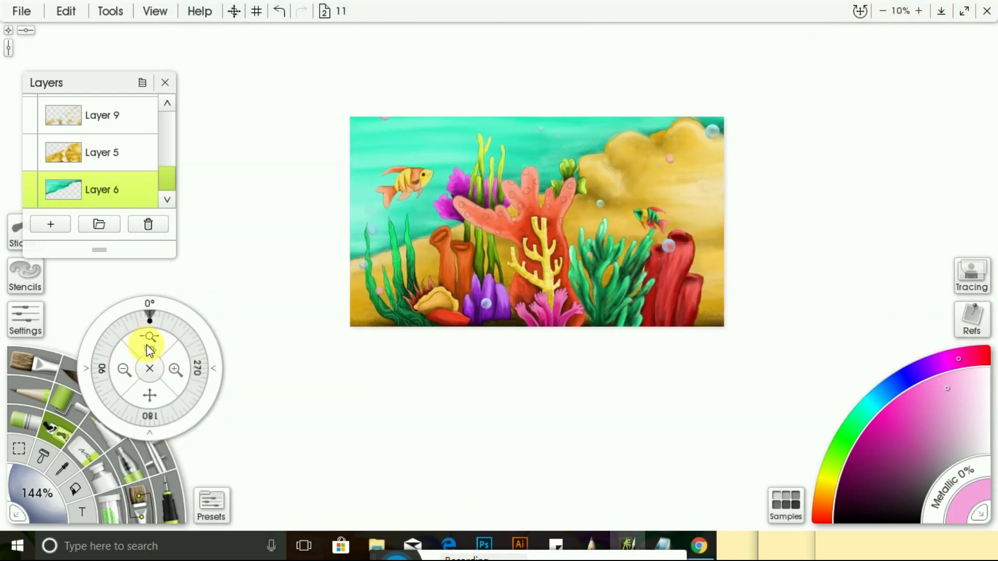
drag(149, 345, 179, 346)
drag(149, 308, 216, 198)
click(102, 154)
drag(216, 287, 245, 267)
click(52, 223)
click(186, 266)
- Hide the layer list, tool picker and colour picker, and inspect the finished reef drawing at 25%
click(165, 82)
click(980, 513)
click(18, 514)
click(248, 259)
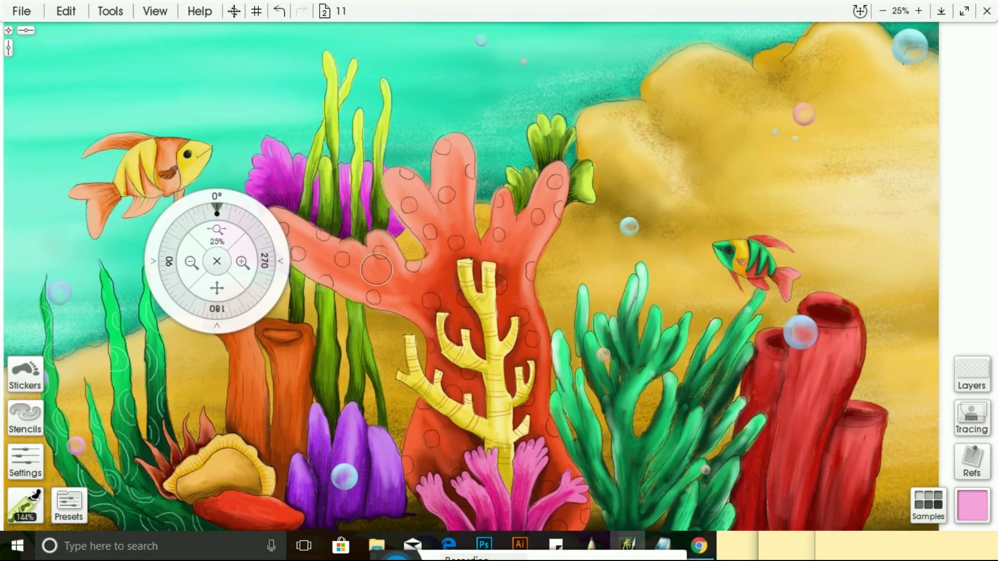